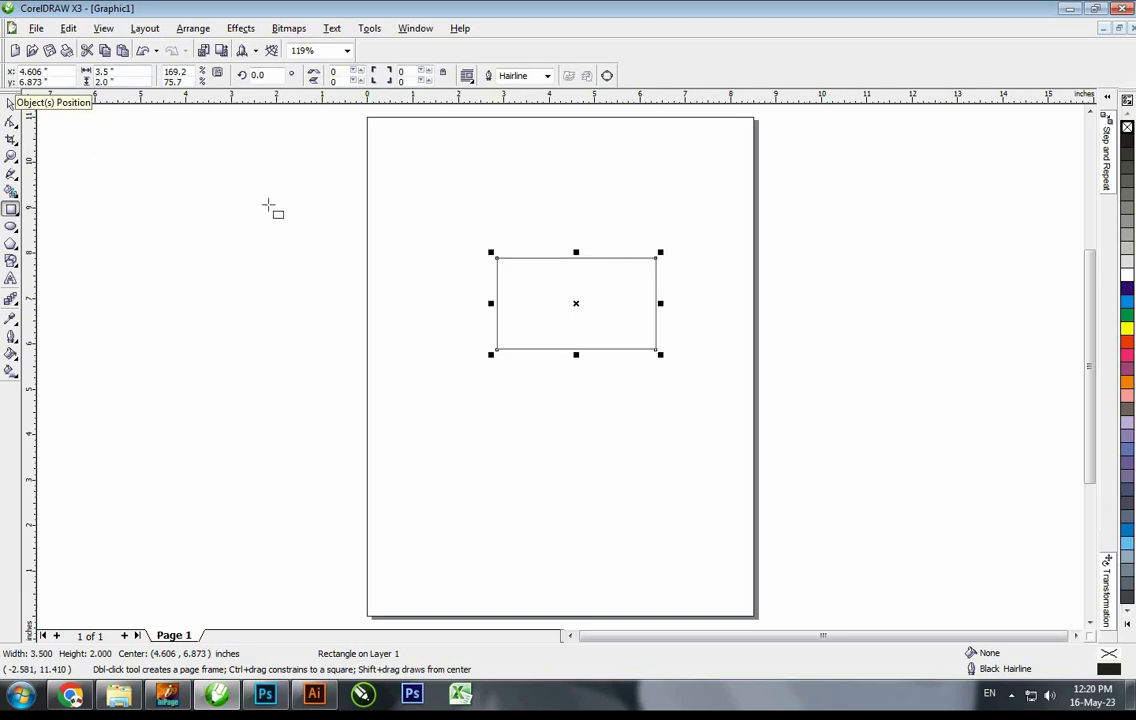
Centre the 3.5 × 2 inch card on the page, add a 3.25 × 1.75 inner copy, and zoom to both
key("p")
key("space")
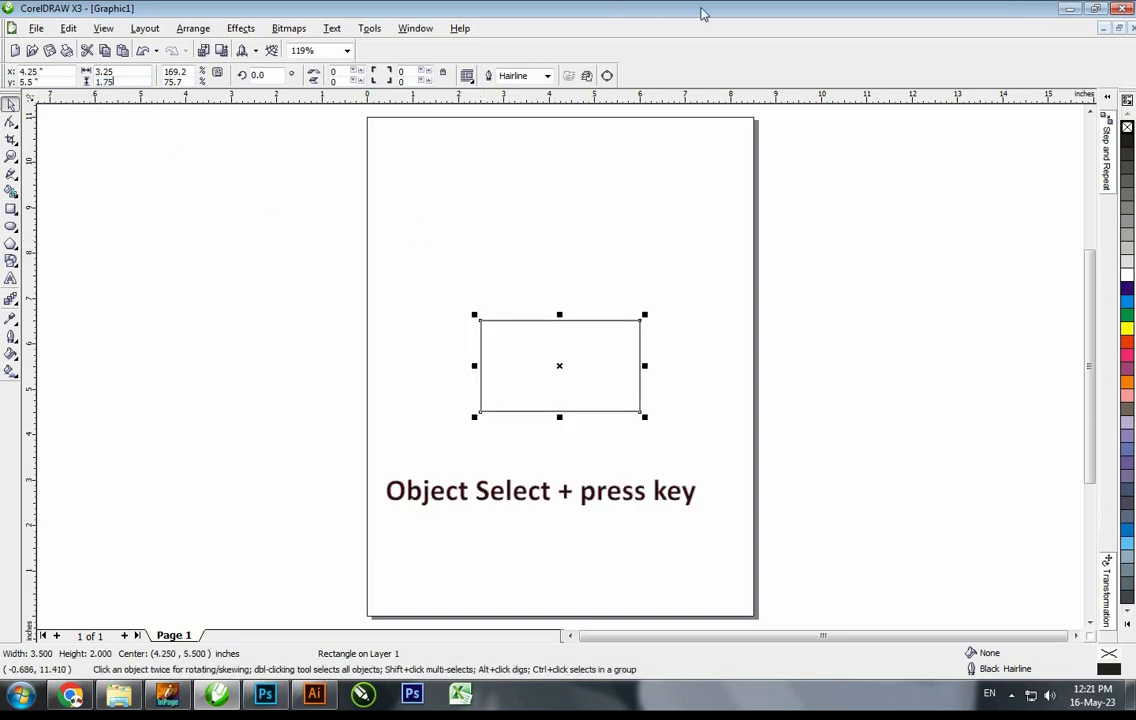
key("Return")
left_click_drag(309, 208, 762, 450)
key("shift+F2")
left_click(1003, 139)
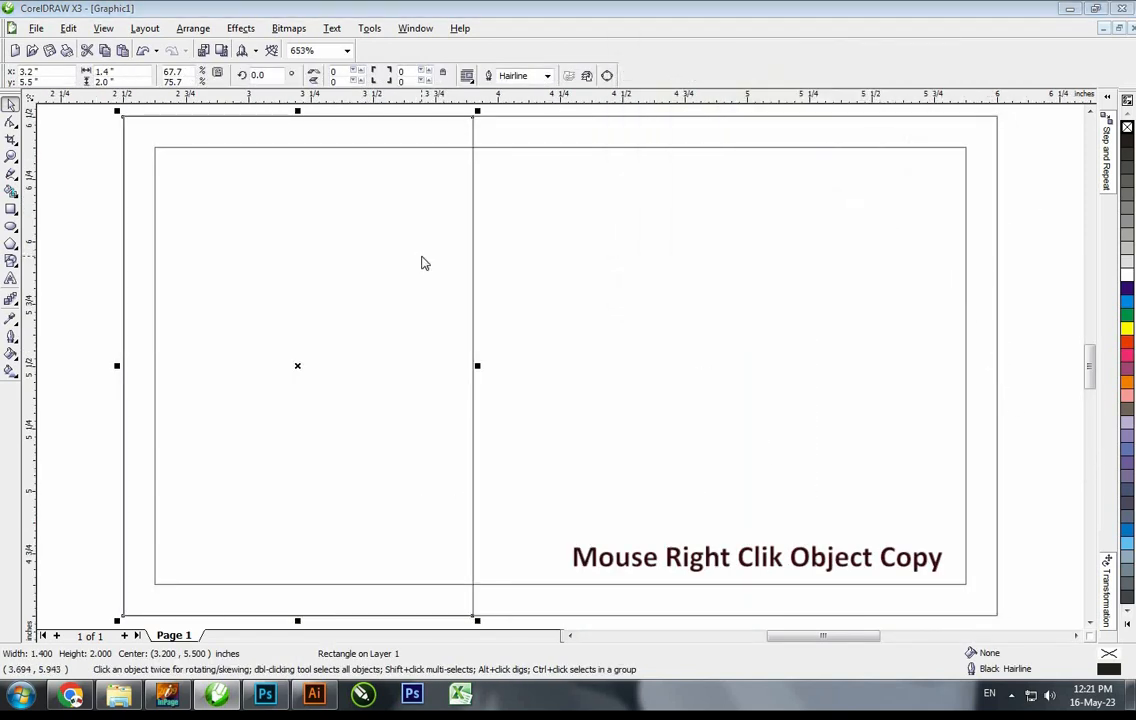
Fill the left panel with dark teal CMYK C90 M50 Y60 K40
key("shift+F11")
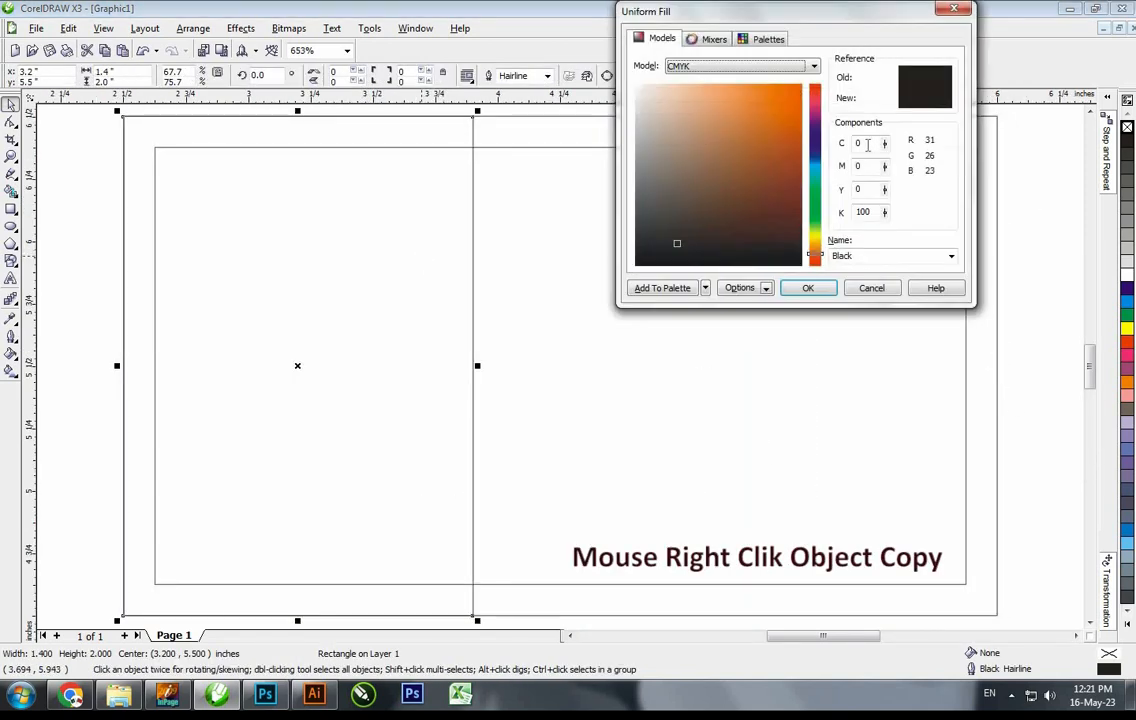
type("85")
key("Tab")
type("55")
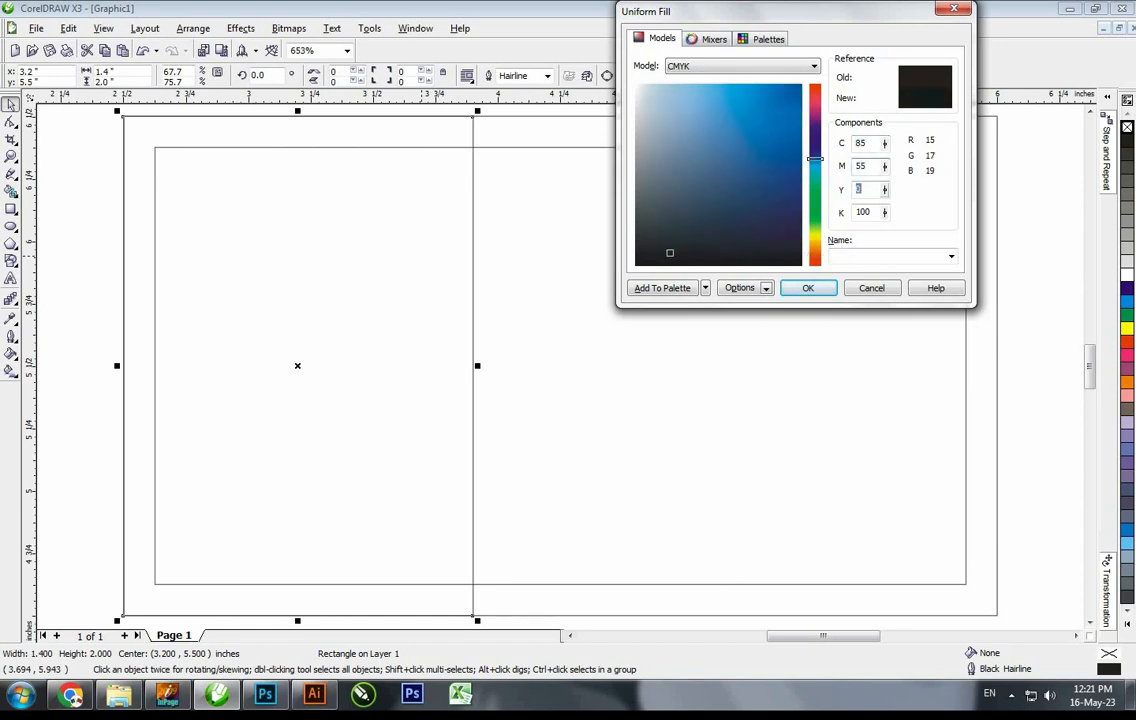
key("Tab")
type("60")
key("Tab")
type("40")
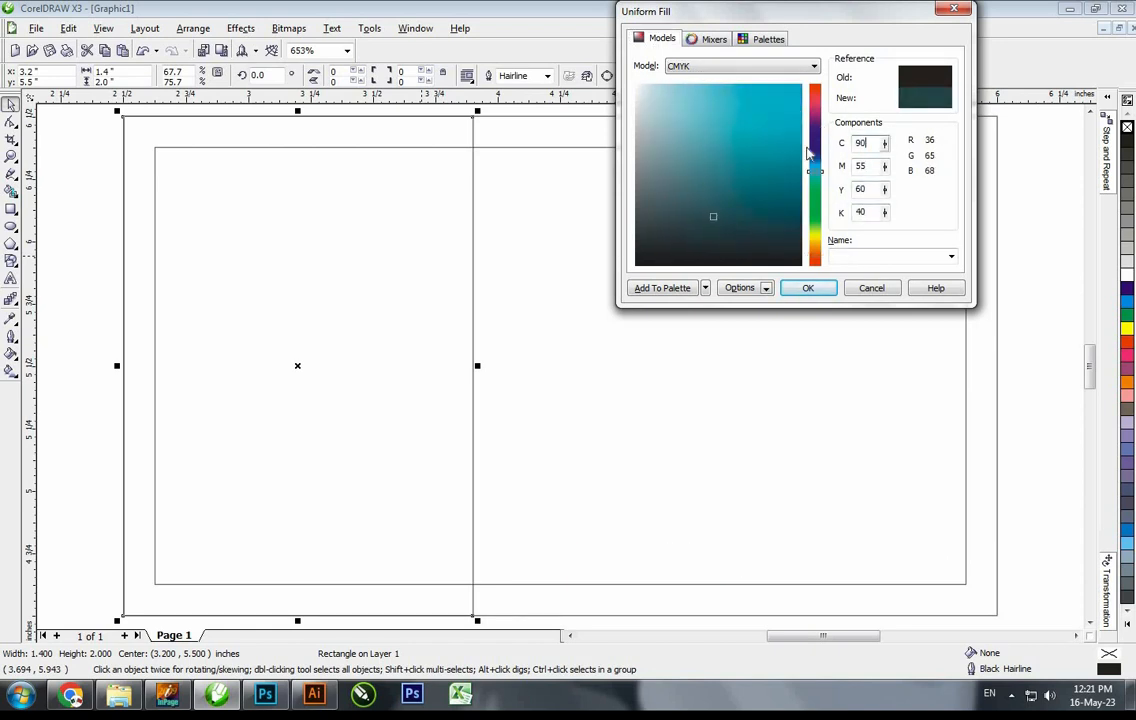
key("Return")
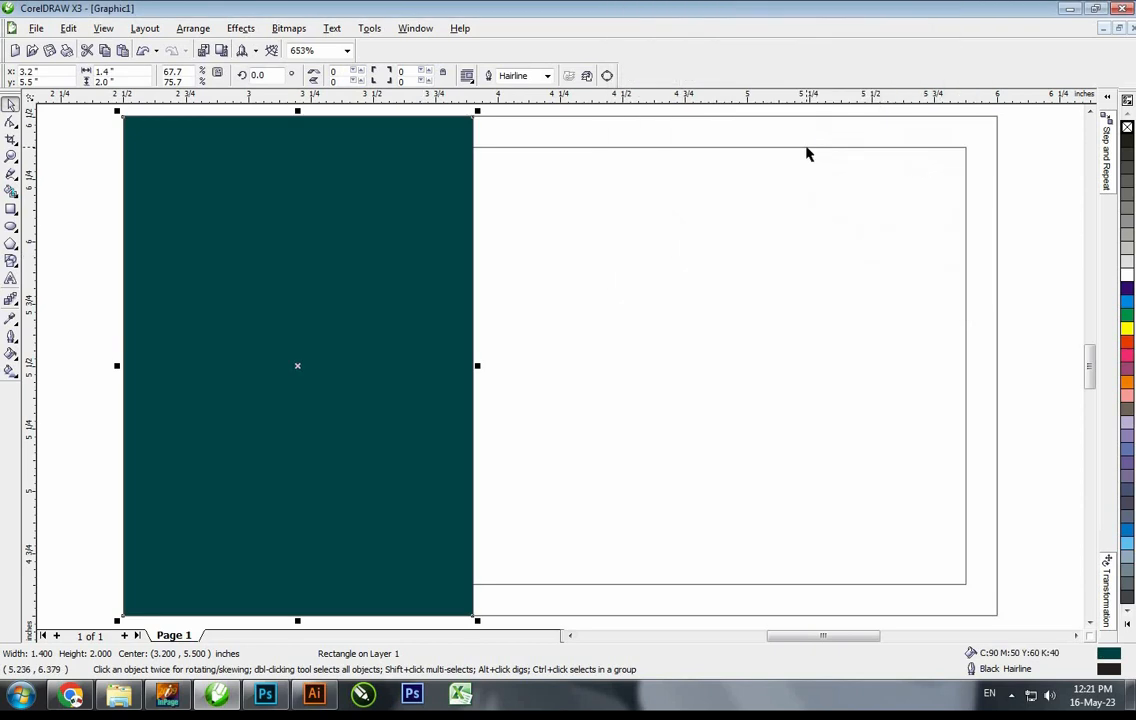
Remove the teal panel's outline and deselect it
right_click(1127, 128)
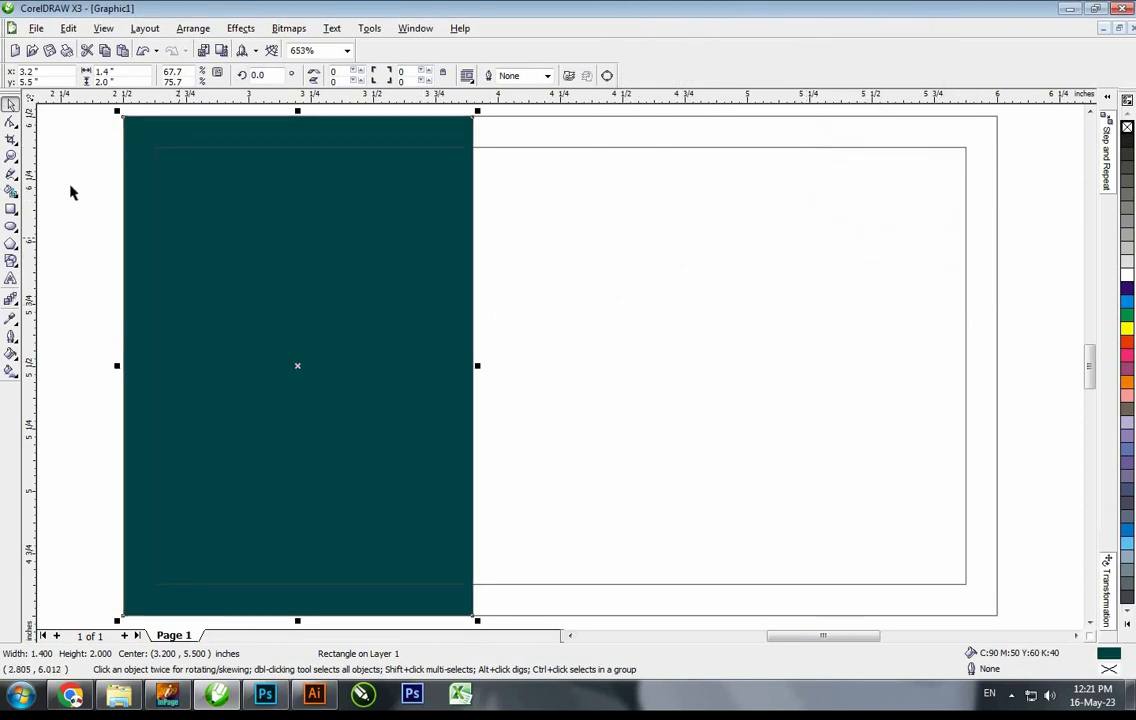
left_click(481, 250)
key("F6")
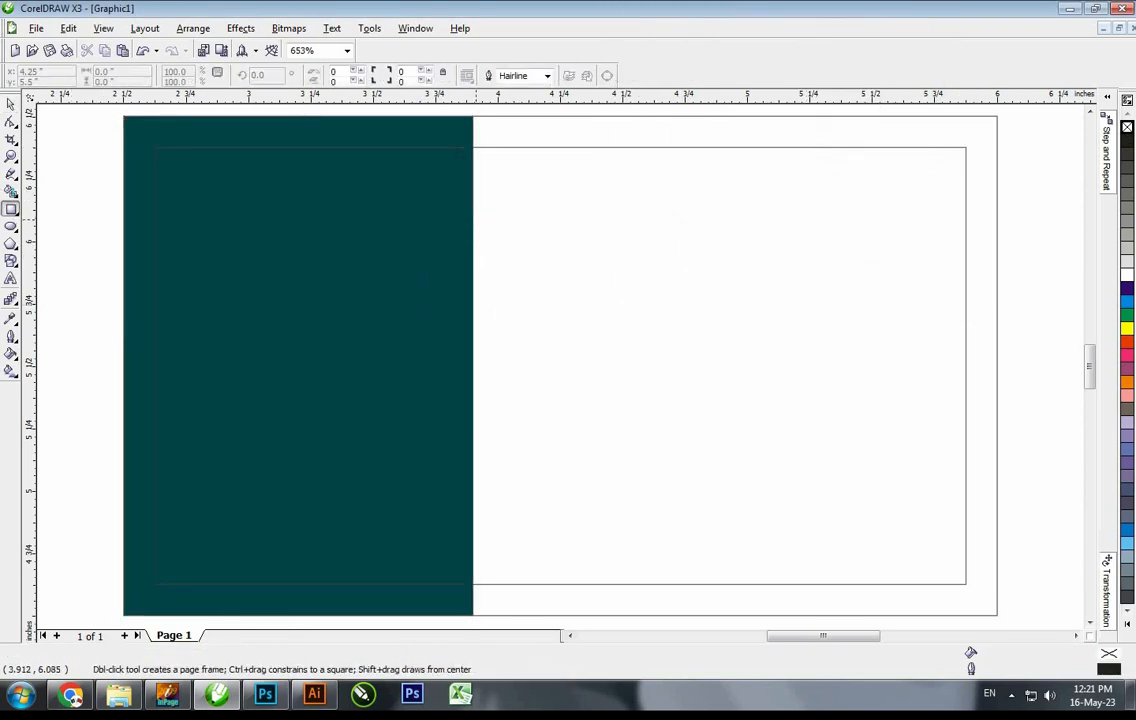
Draw a thin rectangle along the teal panel's right edge
key("space")
key("F6")
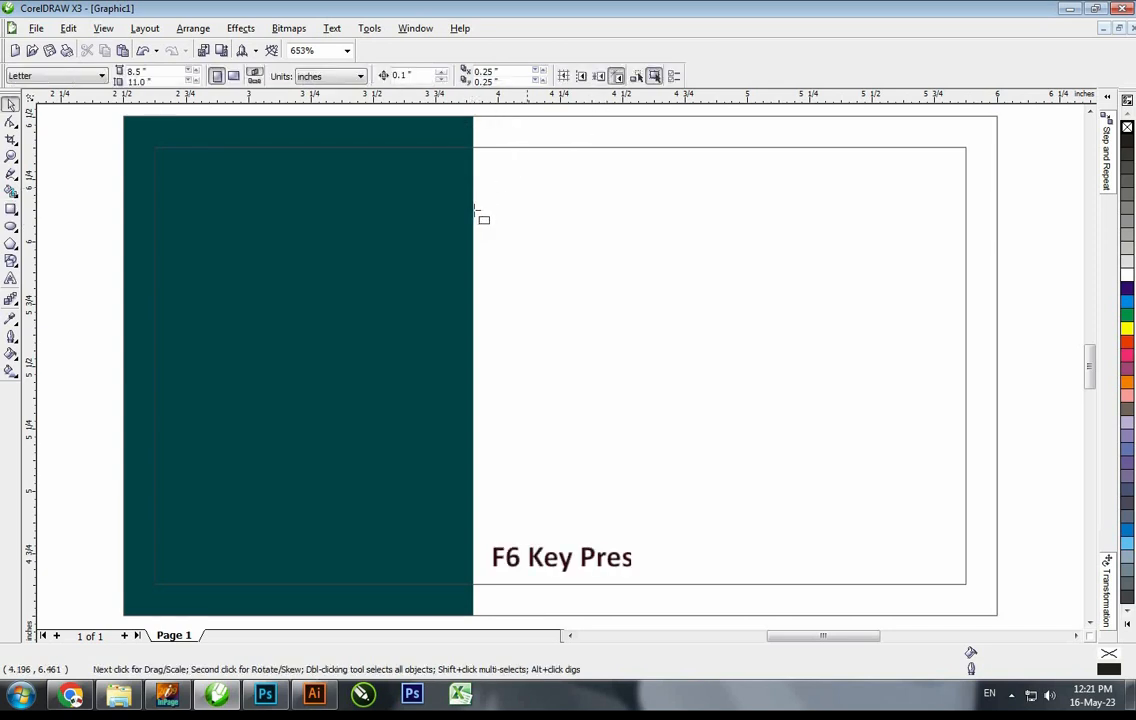
mouse_move(473, 207)
left_mouse_down()
mouse_move(507, 506)
mouse_move(520, 515)
left_mouse_up()
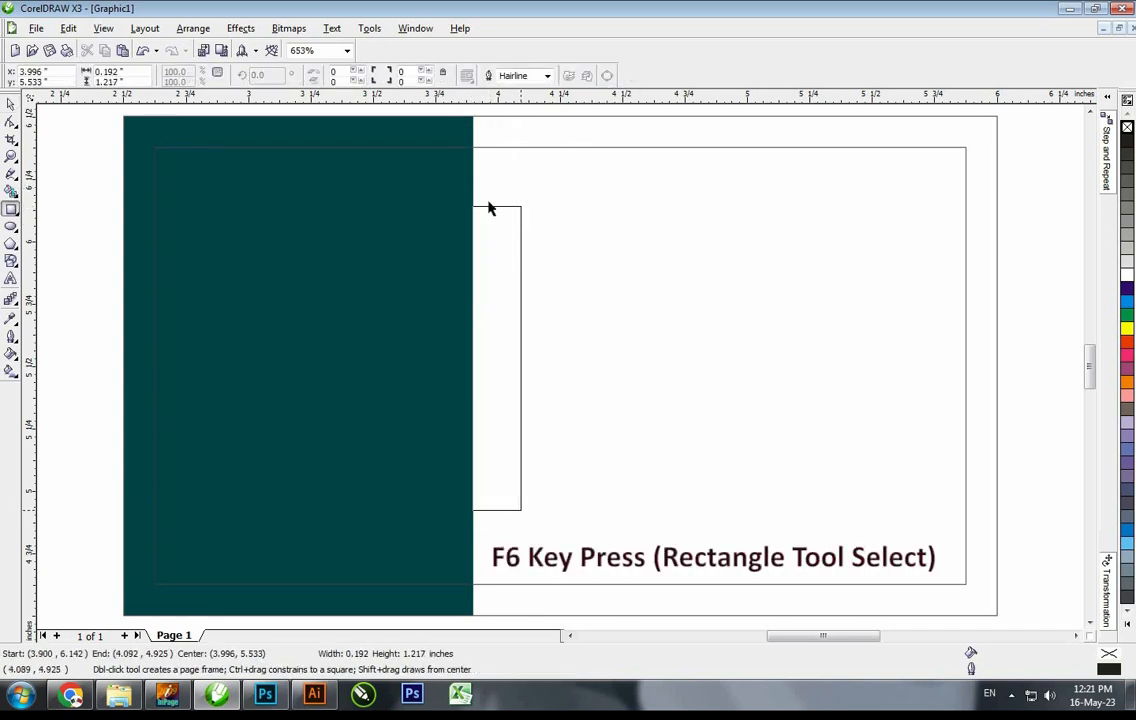
key("space")
left_click(585, 143, "shift")
key("Escape")
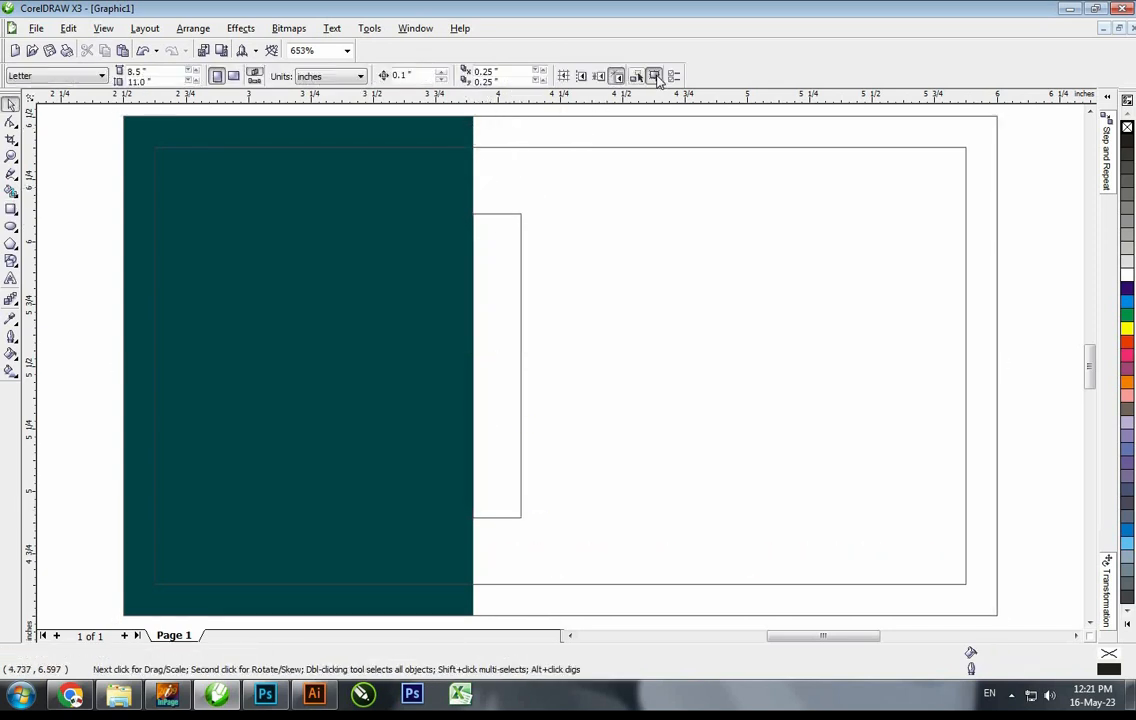
left_click(520, 218)
Round the rectangle's right corners to 100 and convert it to curves
key("F10")
left_click(521, 517)
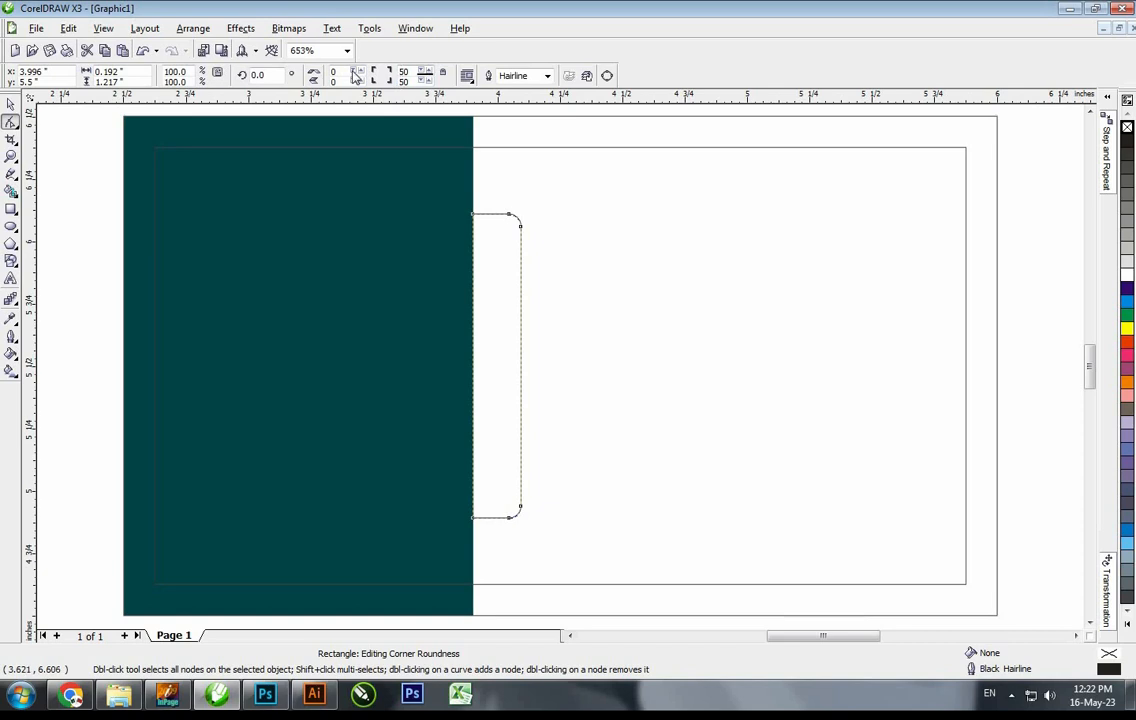
type("100")
key("Return")
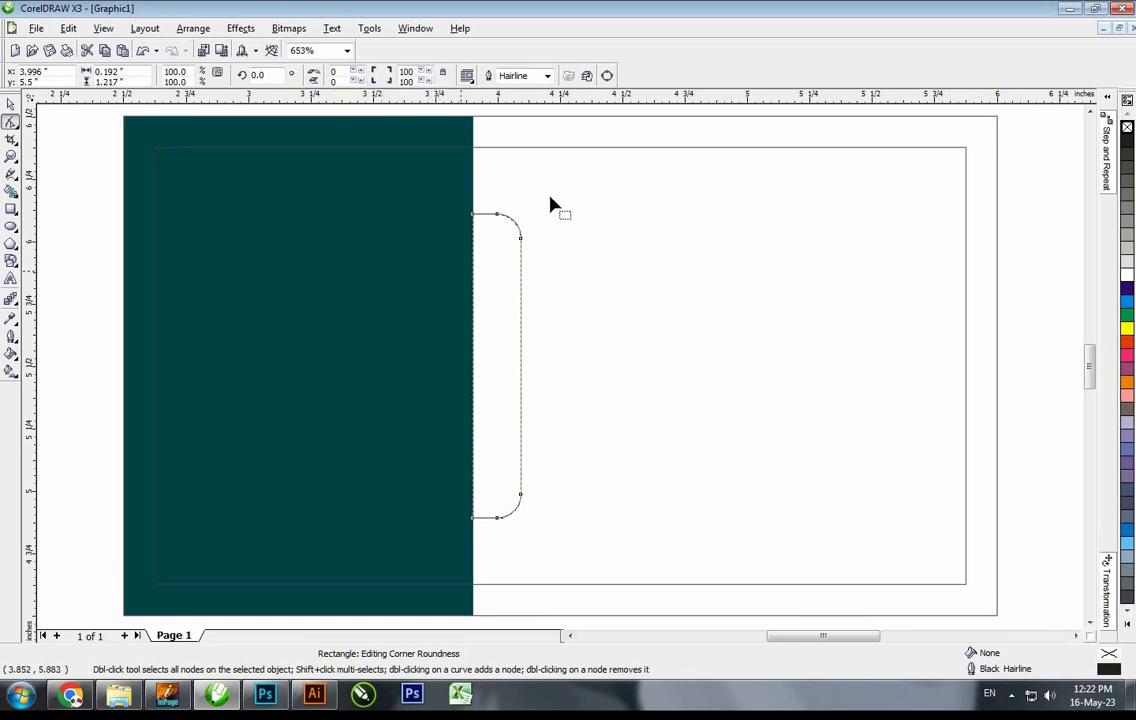
key("ctrl+q")
Nudge the upper and lower right-corner nodes inward to taper the tab
left_click_drag(549, 190, 493, 262)
left_click(520, 296)
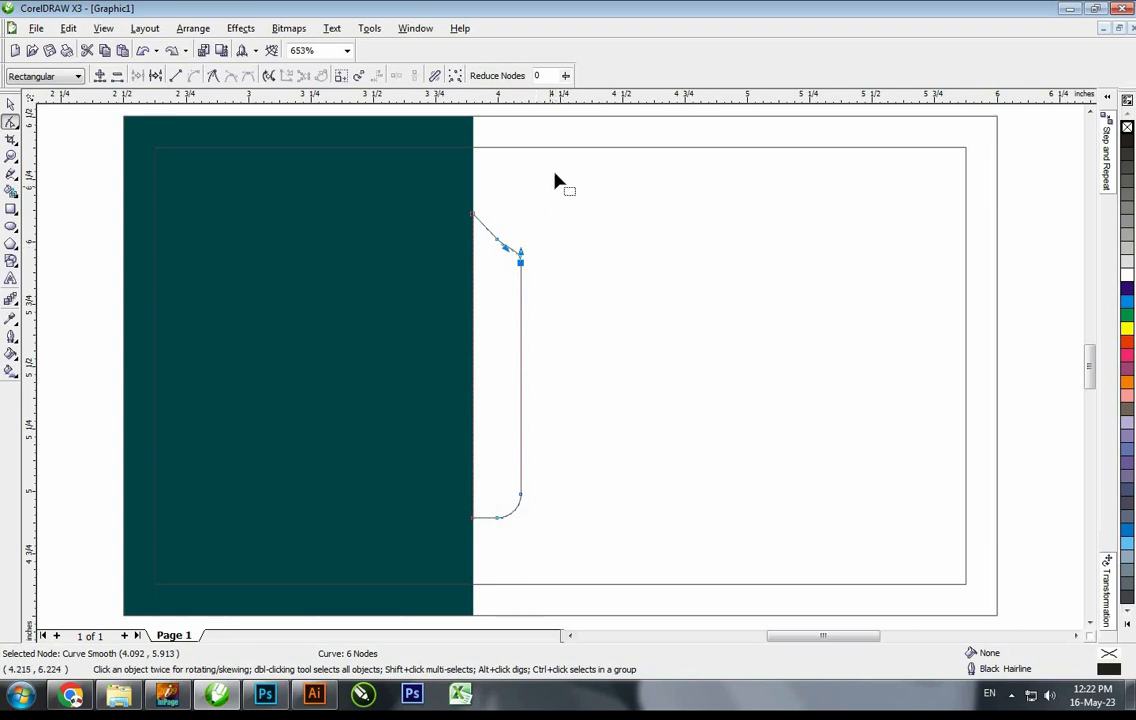
left_click_drag(501, 264, 501, 266)
key("Down")
left_click(520, 251)
key("Down")
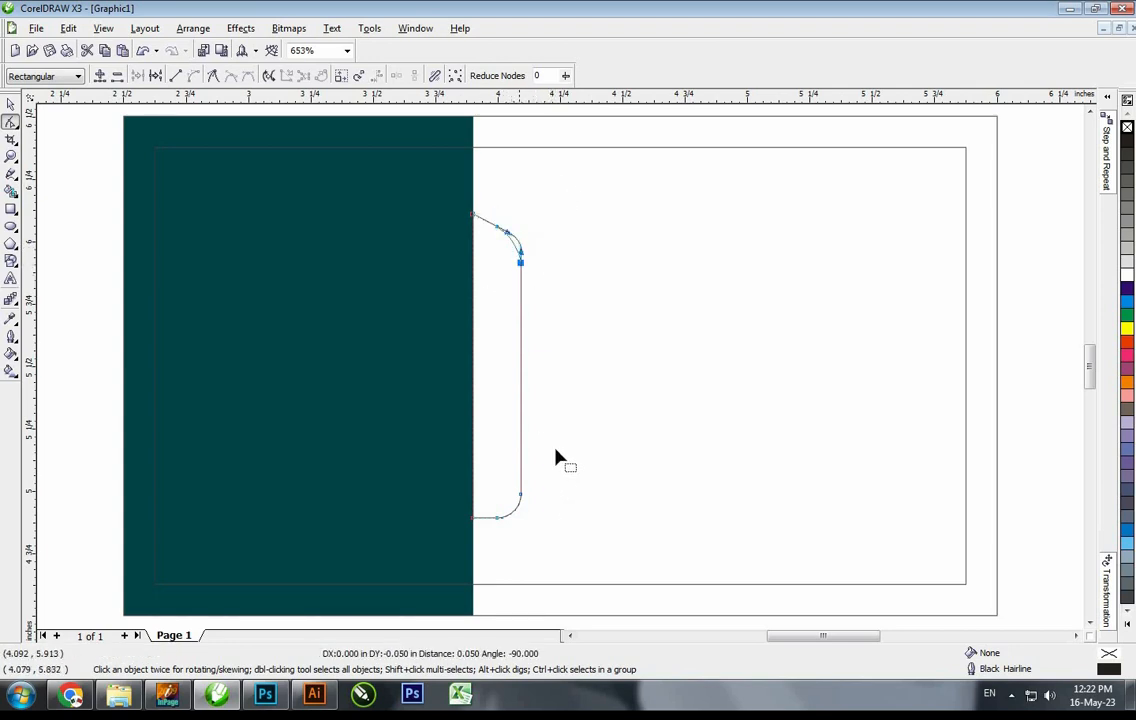
left_click_drag(556, 446, 470, 533)
key("Up")
key("ctrl+z")
left_click_drag(541, 474, 487, 527)
key("Up")
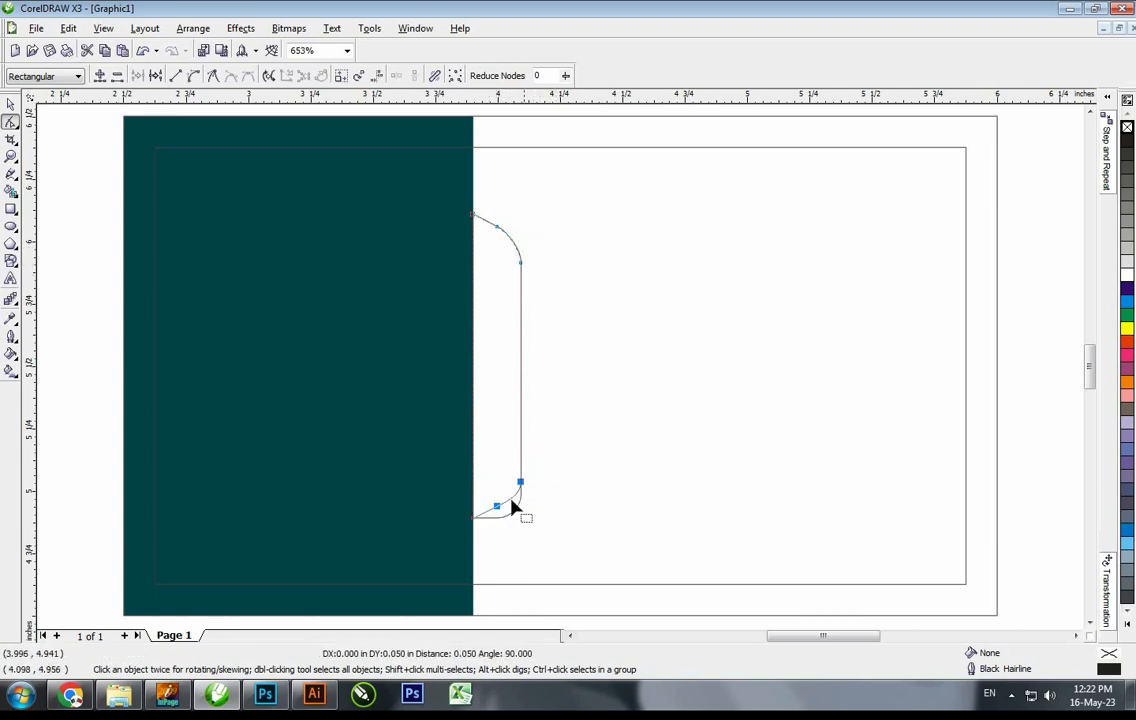
left_click(520, 482)
key("Up")
Review the tab's nodes and deselect the finished tab shape
key("space")
left_click(508, 389)
double_click(520, 379)
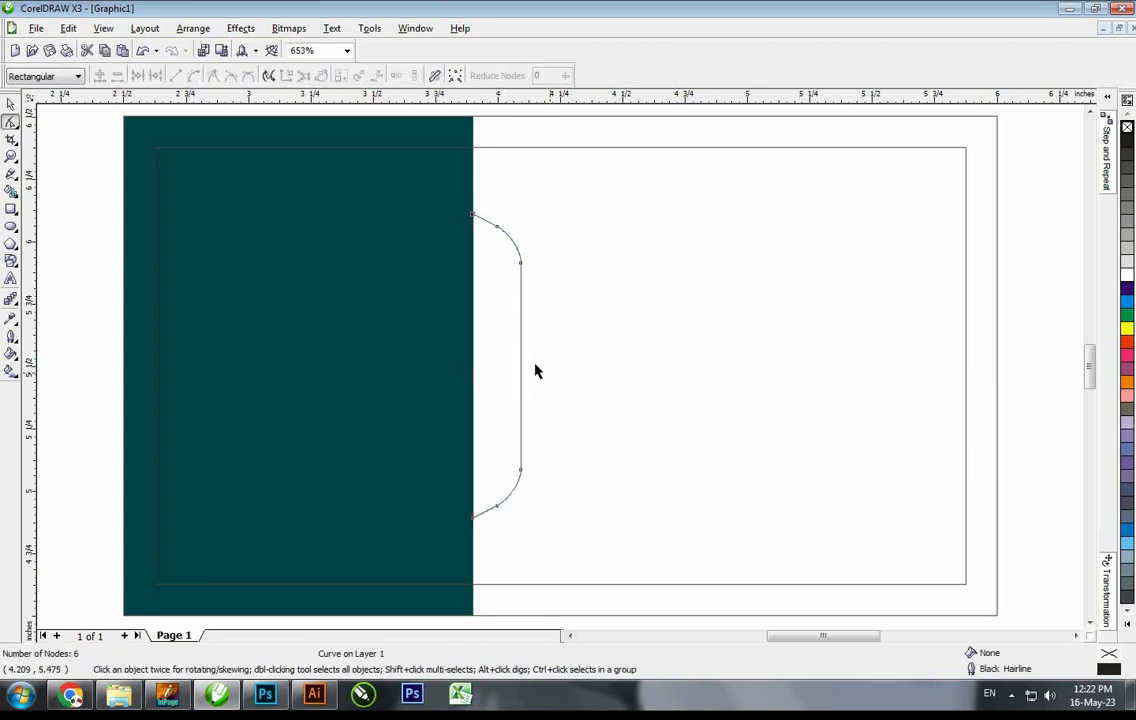
key("space")
left_click(533, 408)
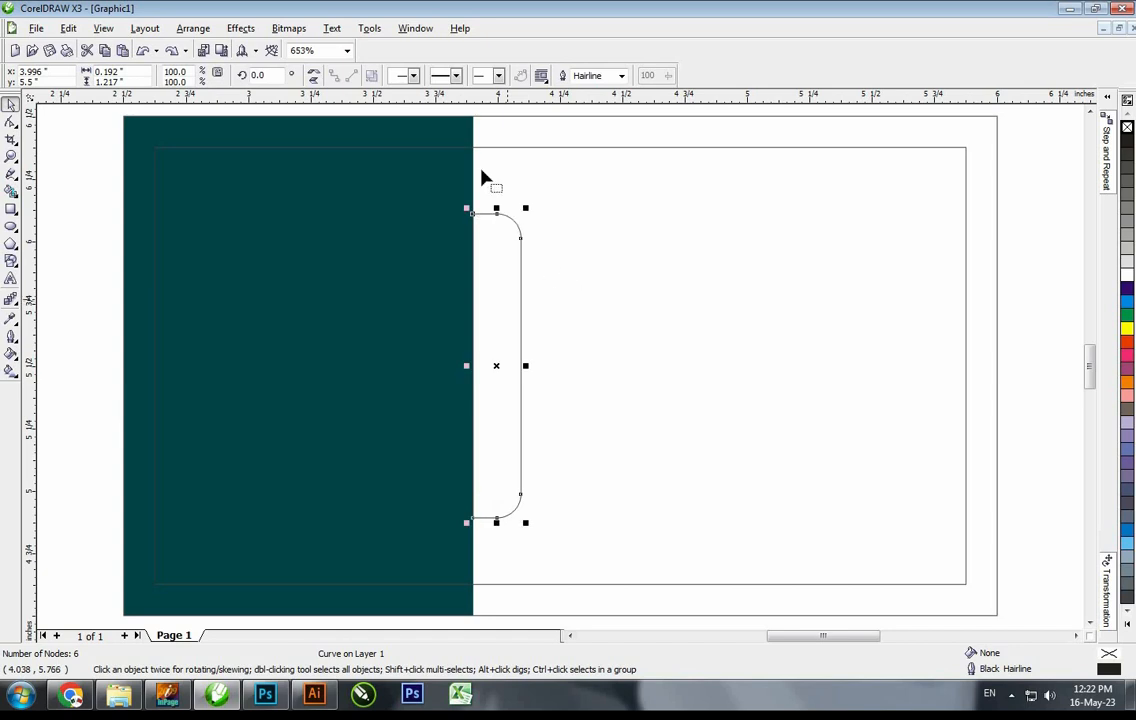
Draw a horizontal cutting line across the middle of the tab
key("space")
left_click_drag(483, 178, 524, 262)
key("space")
left_click(555, 330)
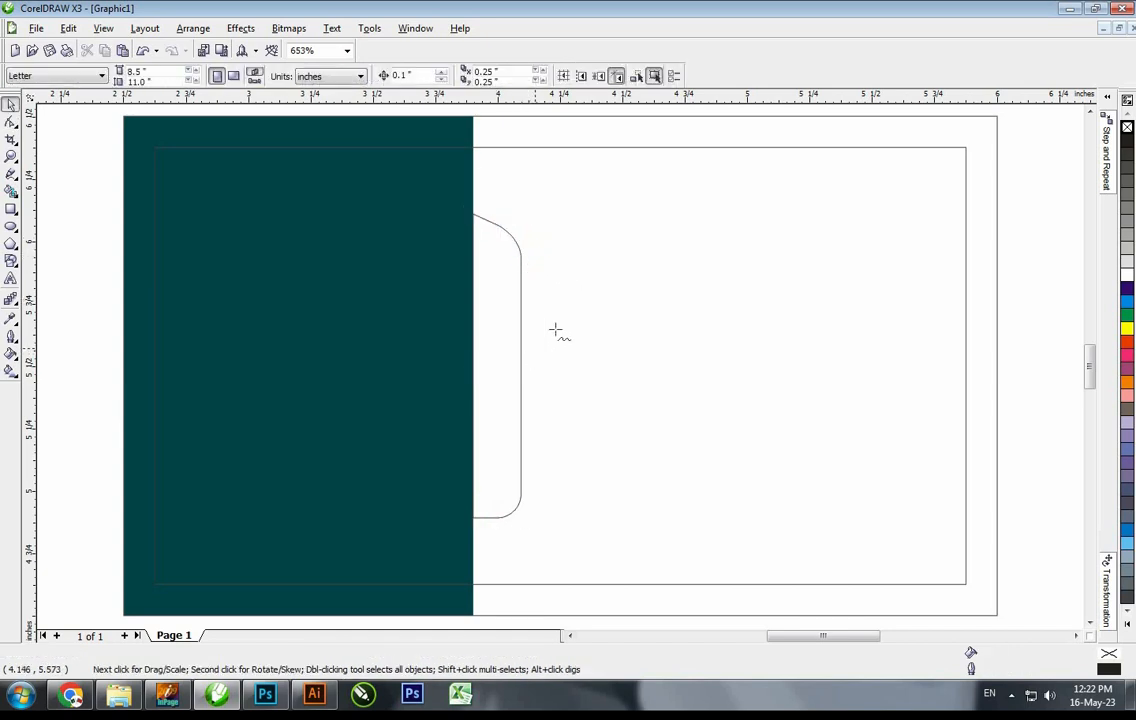
key("F5")
left_click(556, 329)
left_click(352, 324, "ctrl")
Cut the tab along the centred line and delete the line and lower half
key("space")
left_click(521, 317, "shift")
key("c")
key("e")
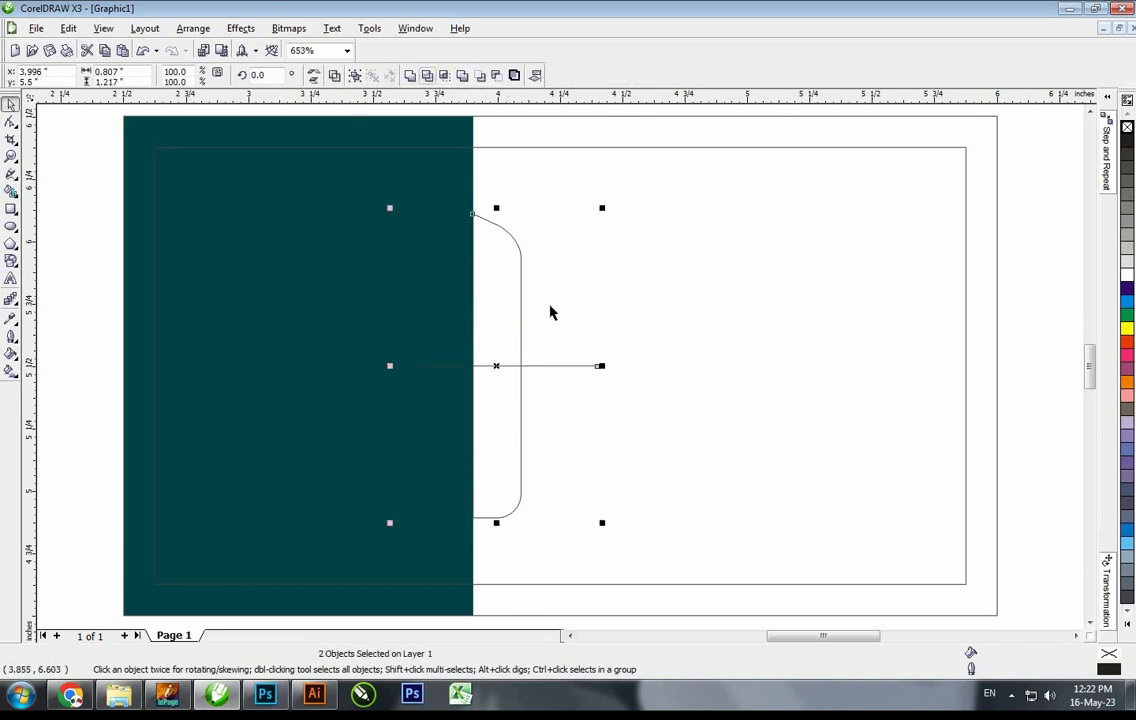
key("ctrl+k")
left_click(538, 366)
key("Delete")
left_click(507, 390)
key("Delete")
Mirror a copy of the upper half below and combine both into one tab
left_click(496, 248)
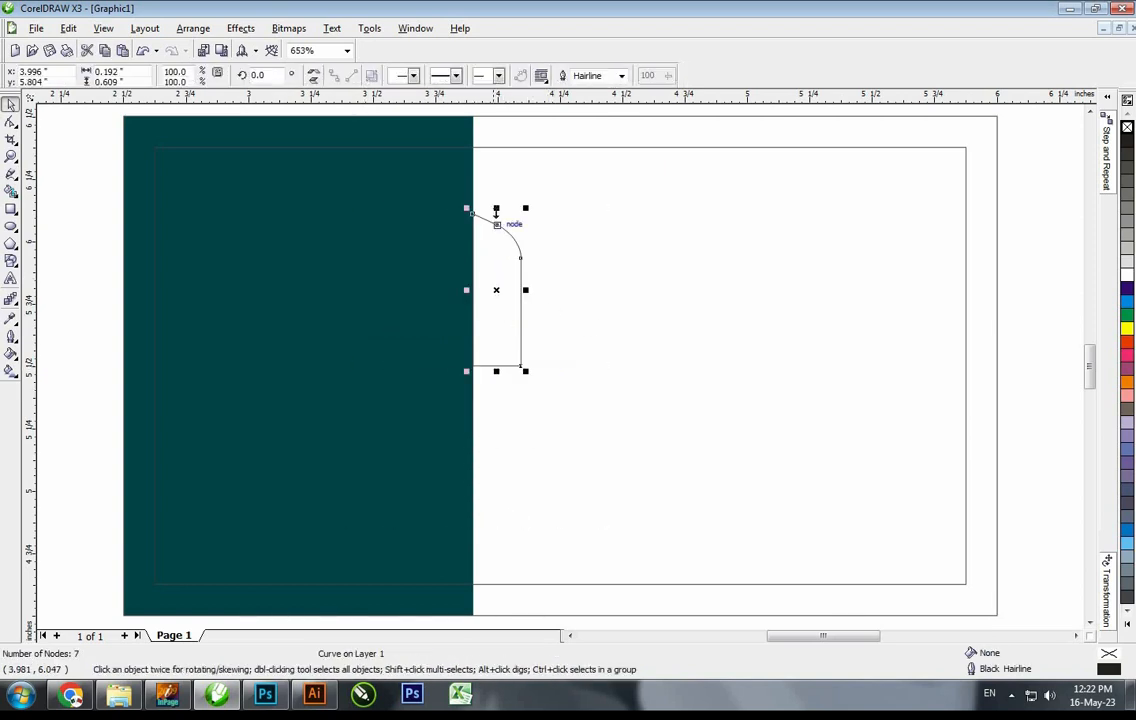
left_click_drag(496, 210, 497, 412)
right_click(497, 412)
left_click(500, 324, "shift")
key("ctrl+l")
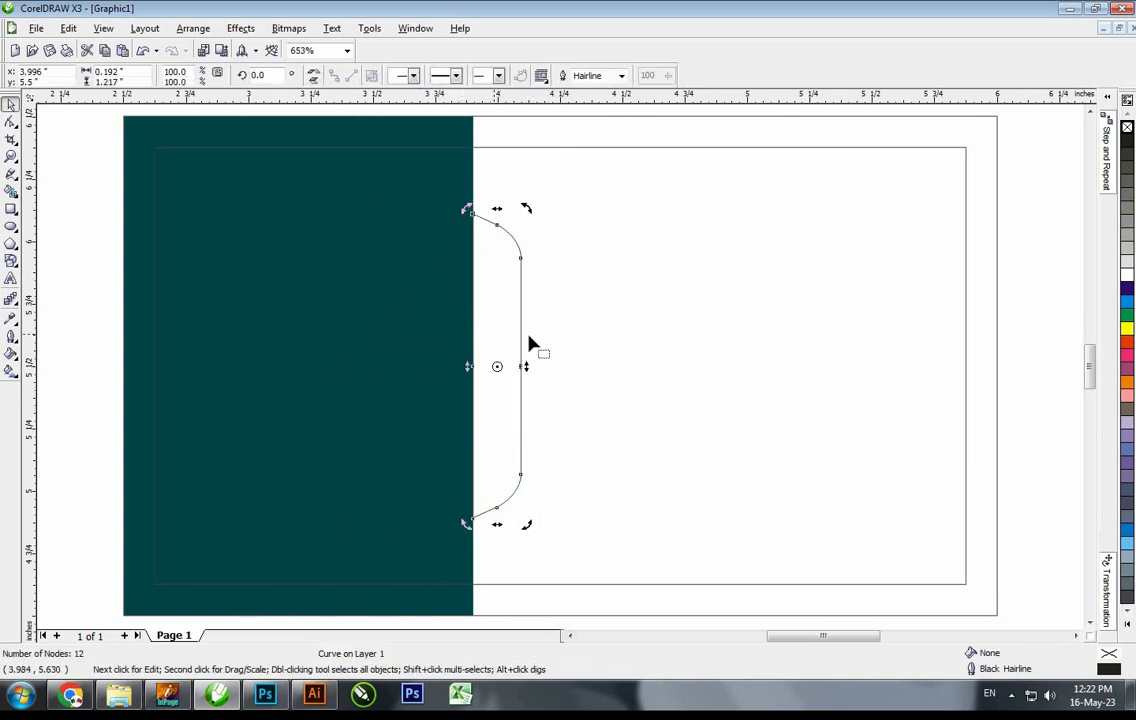
key("F10")
key("space")
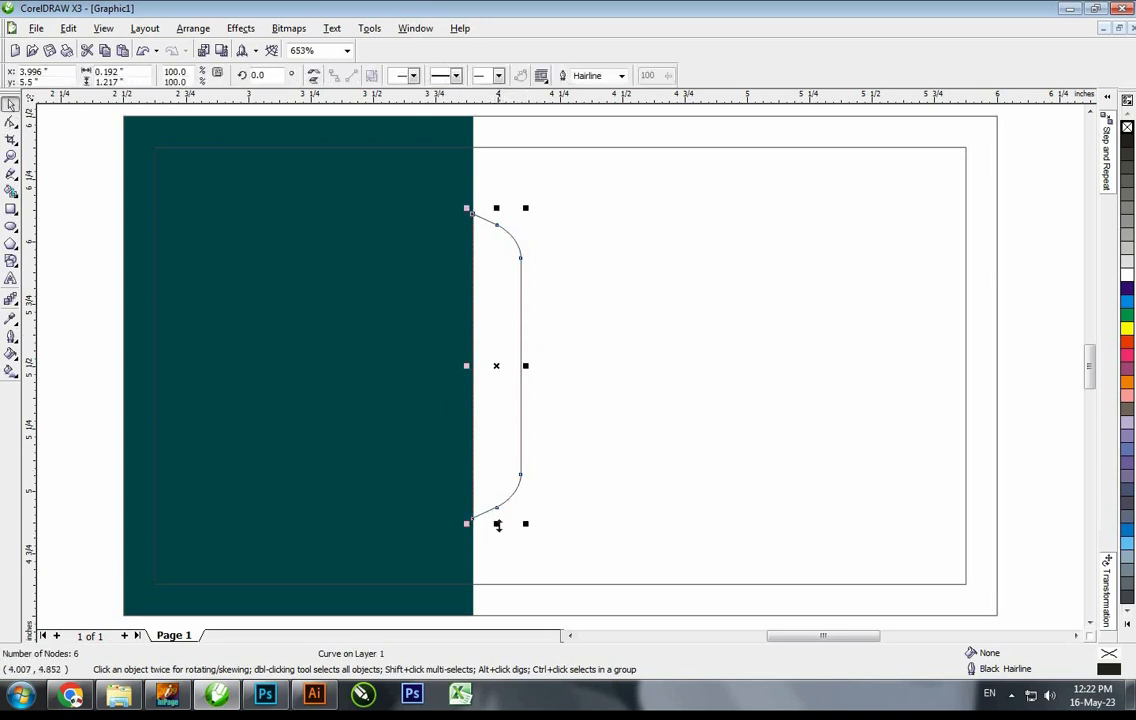
left_click_drag(498, 525, 498, 529)
Fill the tab gold with CMYK C0 M20 Y80 K10
left_click(452, 158, "shift")
left_click(457, 168, "shift")
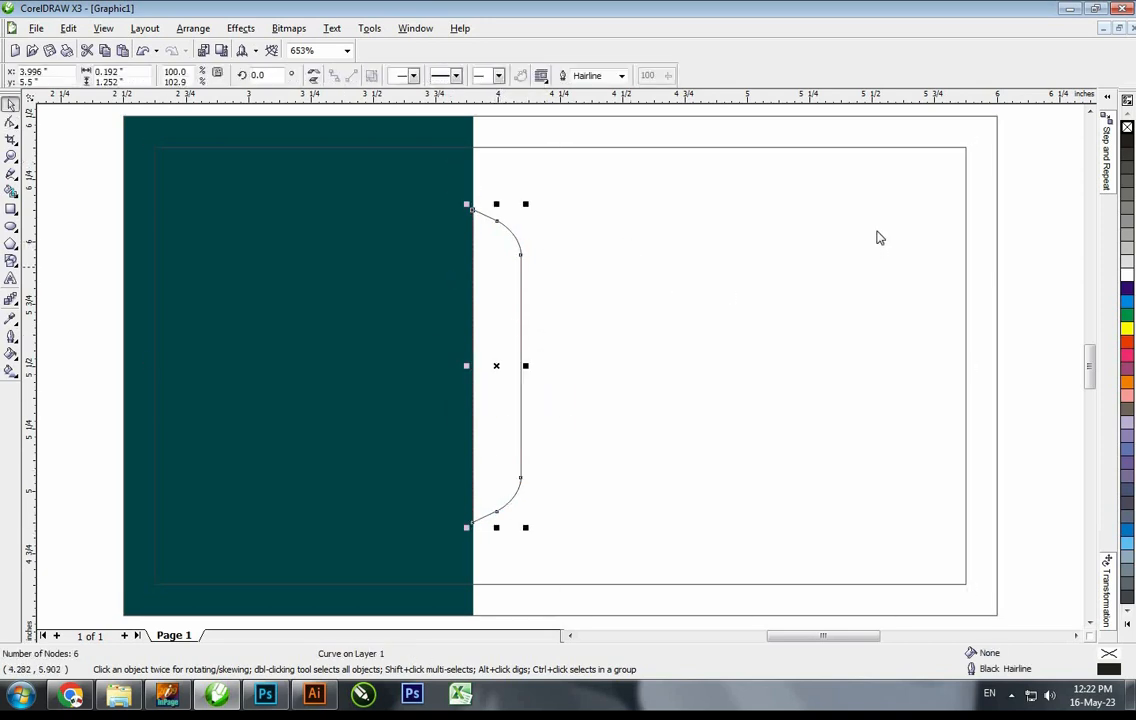
key("shift+F11")
key("Tab")
key("Tab")
type("20")
key("Tab")
type("80")
key("Tab")
type("10")
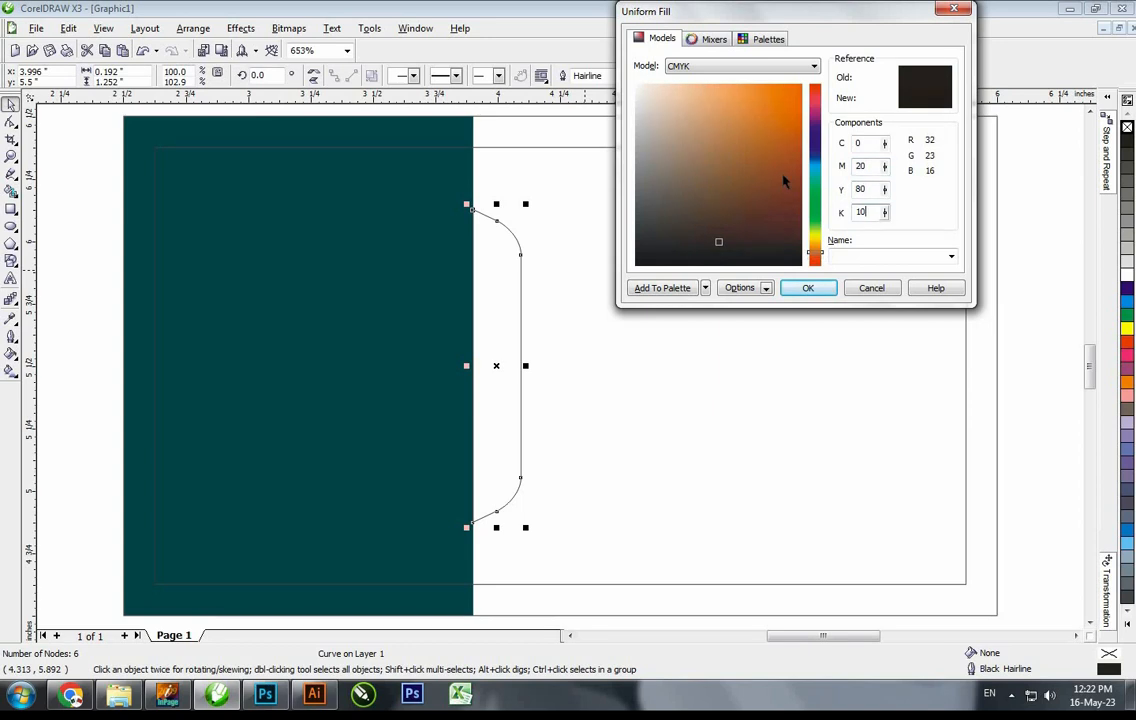
key("Return")
Resize the gold tab's height and width to about 0.186 × 1.287 inches
left_click_drag(491, 444, 490, 368)
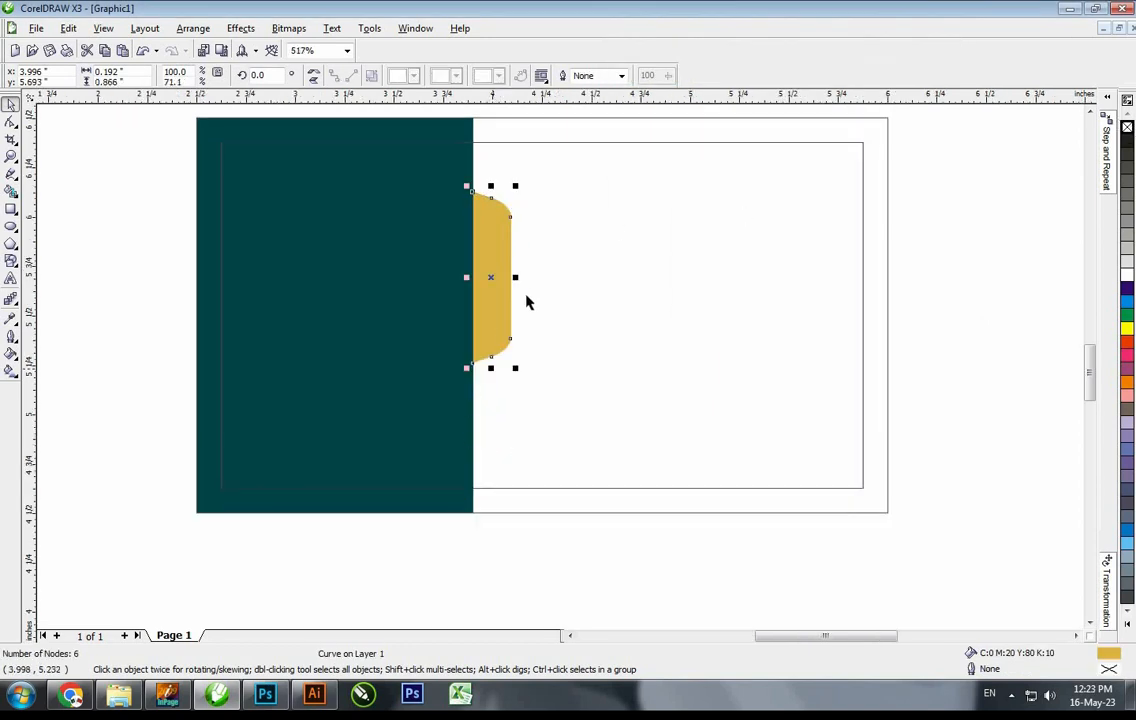
left_click(520, 294)
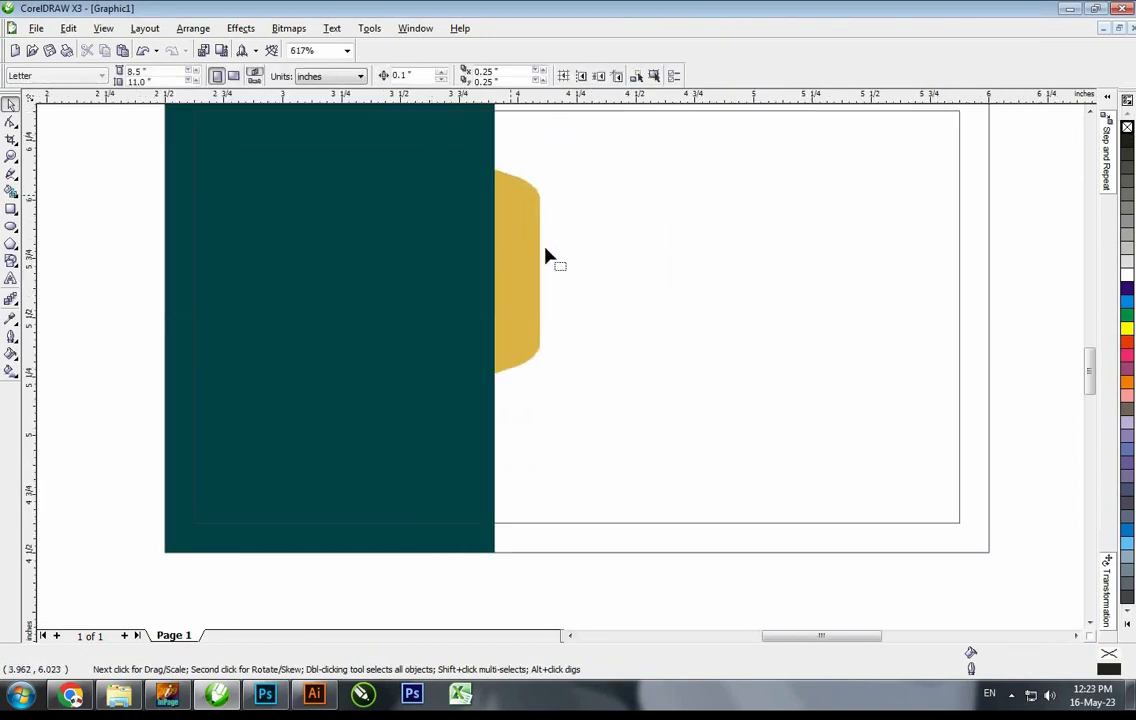
left_click(540, 262)
left_click_drag(543, 269, 511, 390)
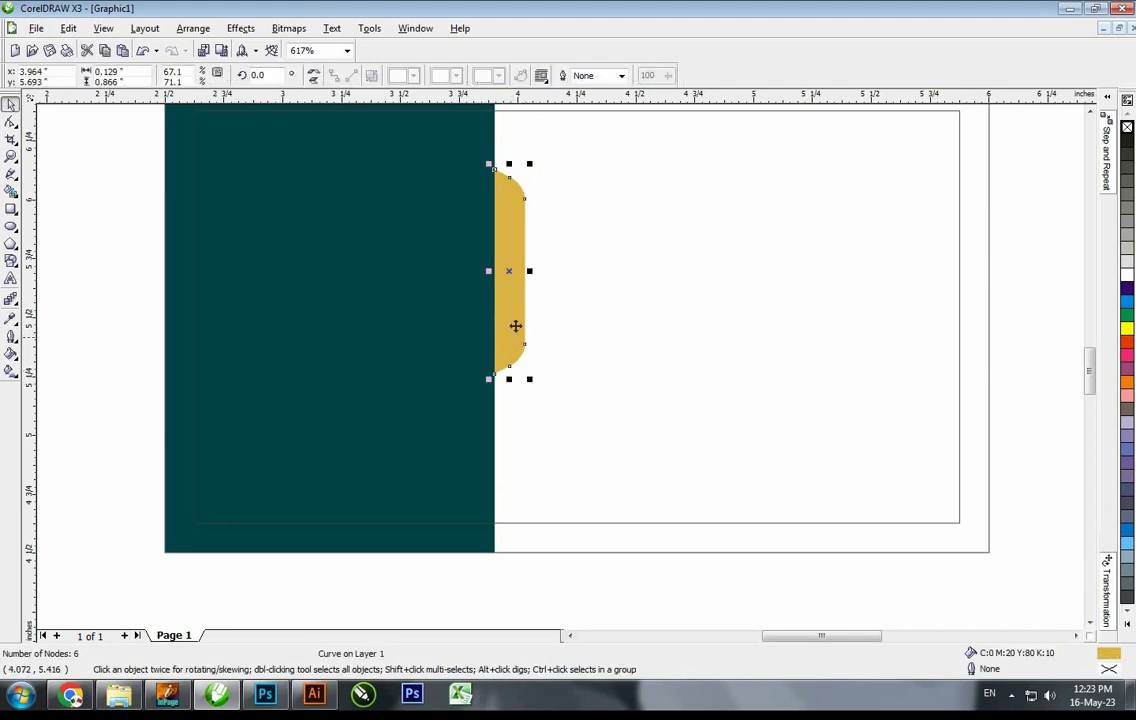
left_click_drag(530, 271, 545, 275)
left_click_drag(516, 379, 516, 421)
Pull the tab's bottom nodes lower and align its centre with the teal panel
key("F10")
left_click_drag(578, 335, 476, 443)
left_click_drag(516, 408, 516, 439)
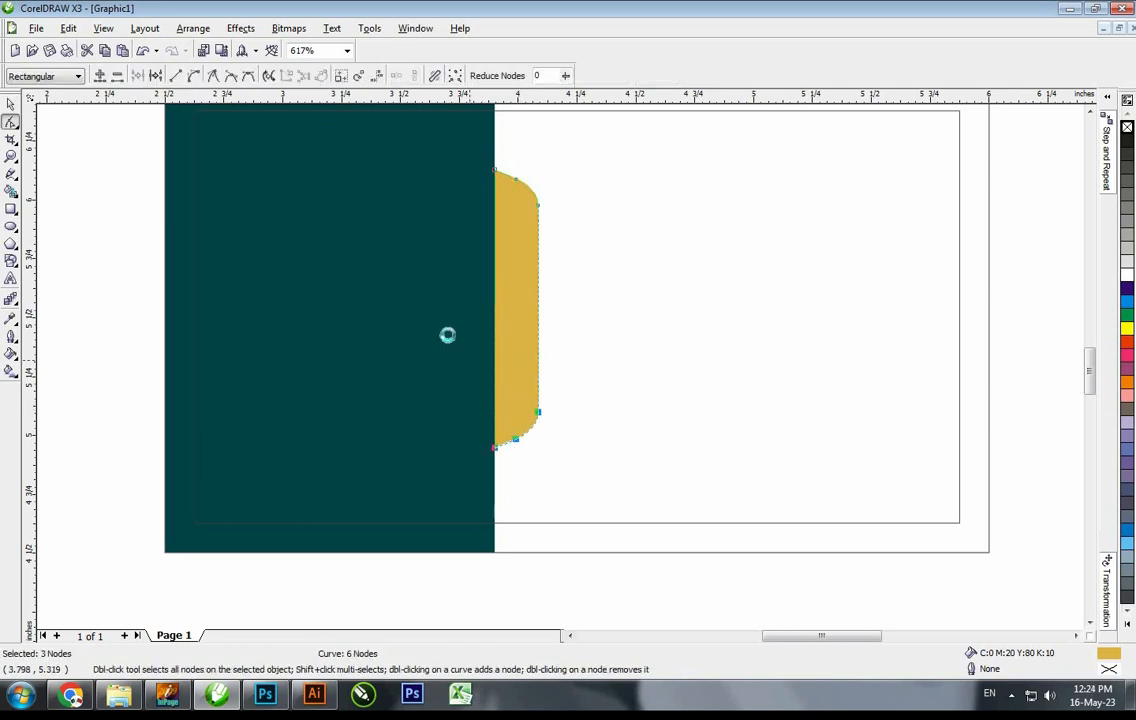
key("space")
left_click(452, 332, "shift")
key("e")
key("Escape")
left_click(515, 250)
Stretch a copy of the tab taller and fill it darker brown C0 M40 Y80 K20, behind the tab
left_click_drag(516, 172, 516, 160)
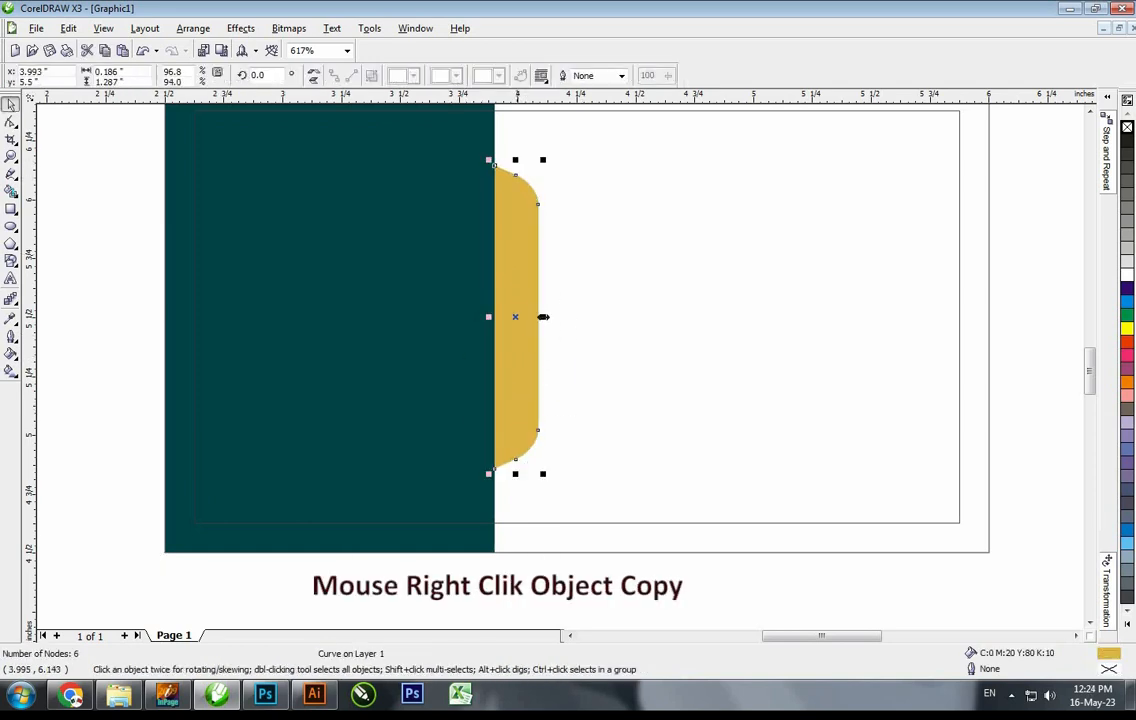
scroll(533, 250, "up", 2)
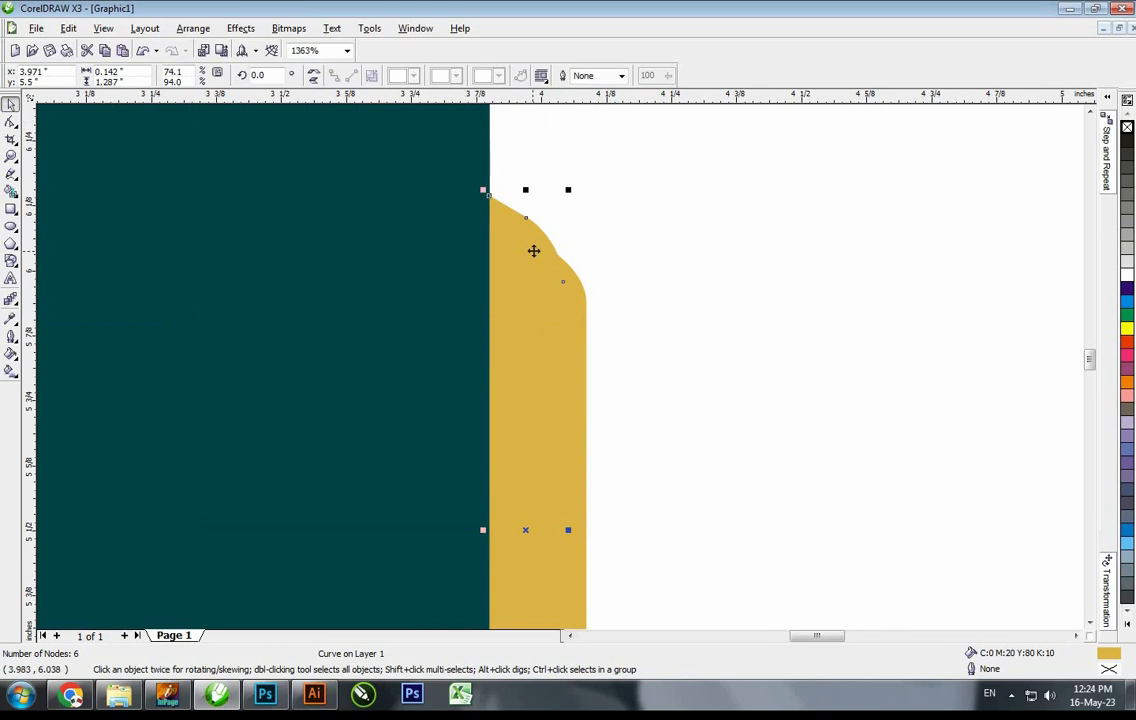
key("shift+F11")
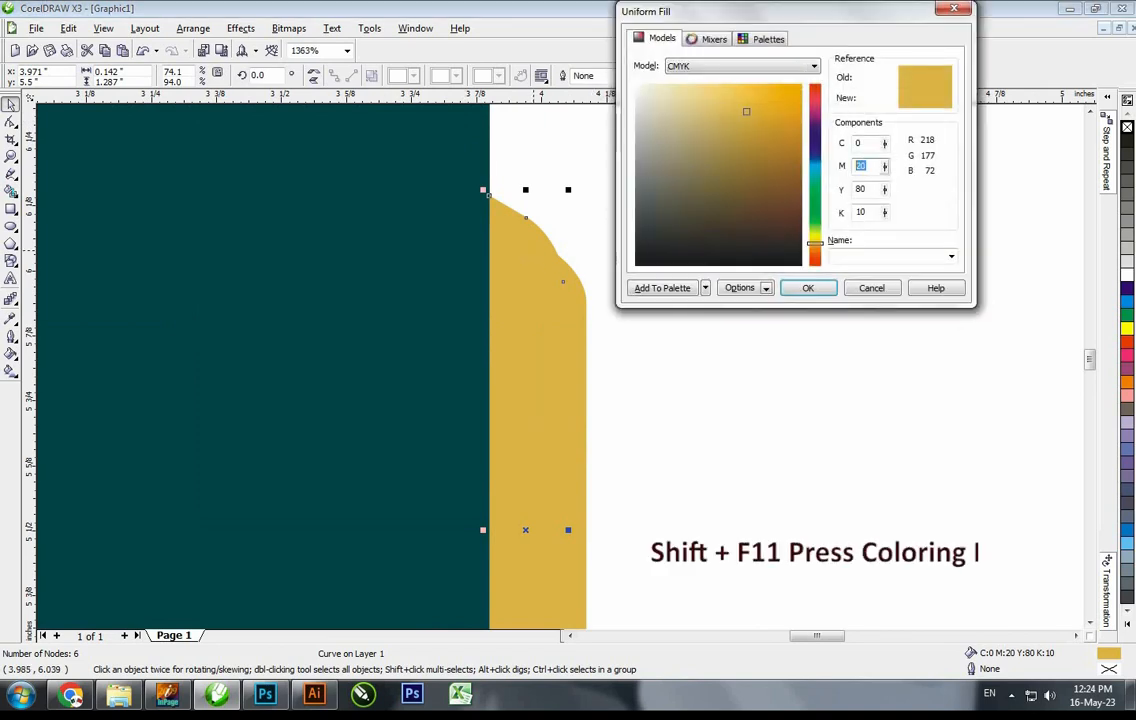
key("Tab")
key("Tab")
type("20")
key("Return")
key("ctrl+Page_Down")
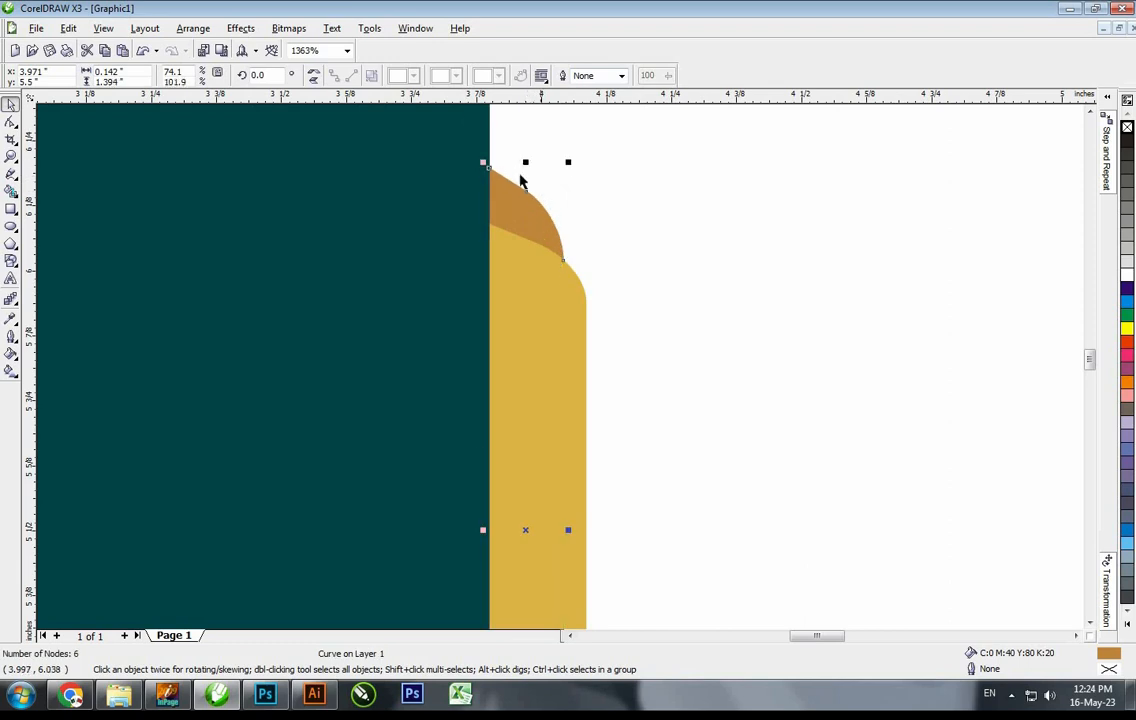
Draw a diagonal cutting line across the top of the brown shape
scroll(520, 177, "up", 2)
key("F5")
left_click(446, 417)
left_click(677, 202, "ctrl")
key("space")
left_click_drag(613, 252, 594, 261)
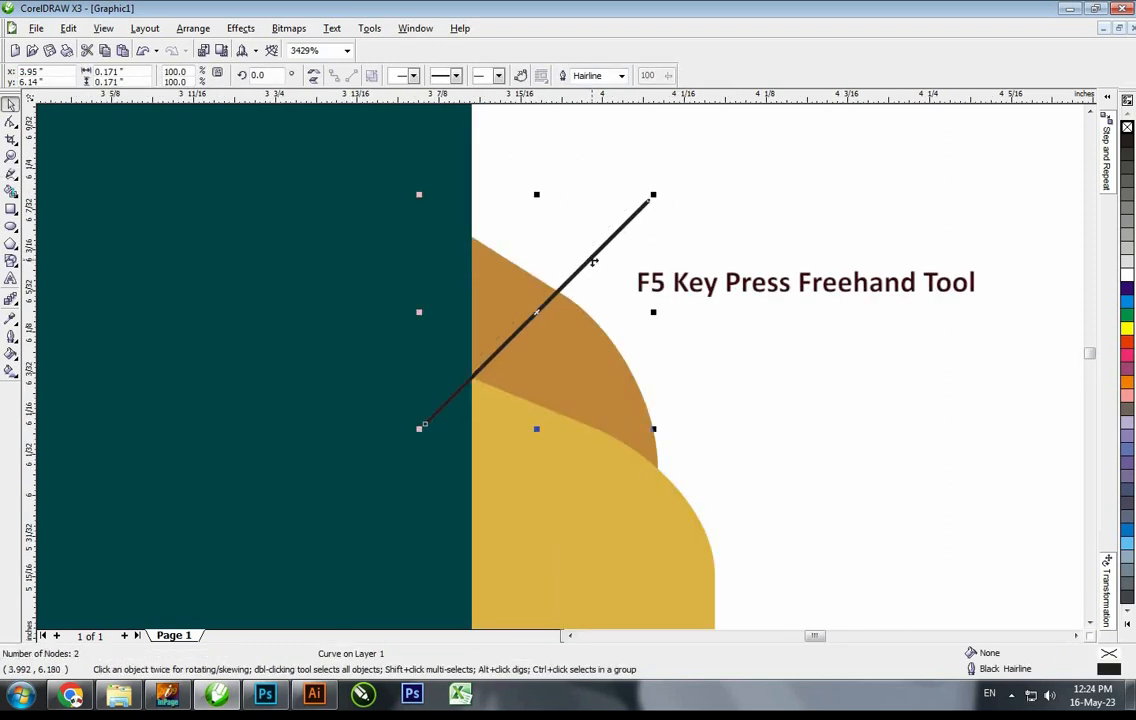
Trim the brown shape along the diagonal and separate the pieces
left_click(526, 280, "shift")
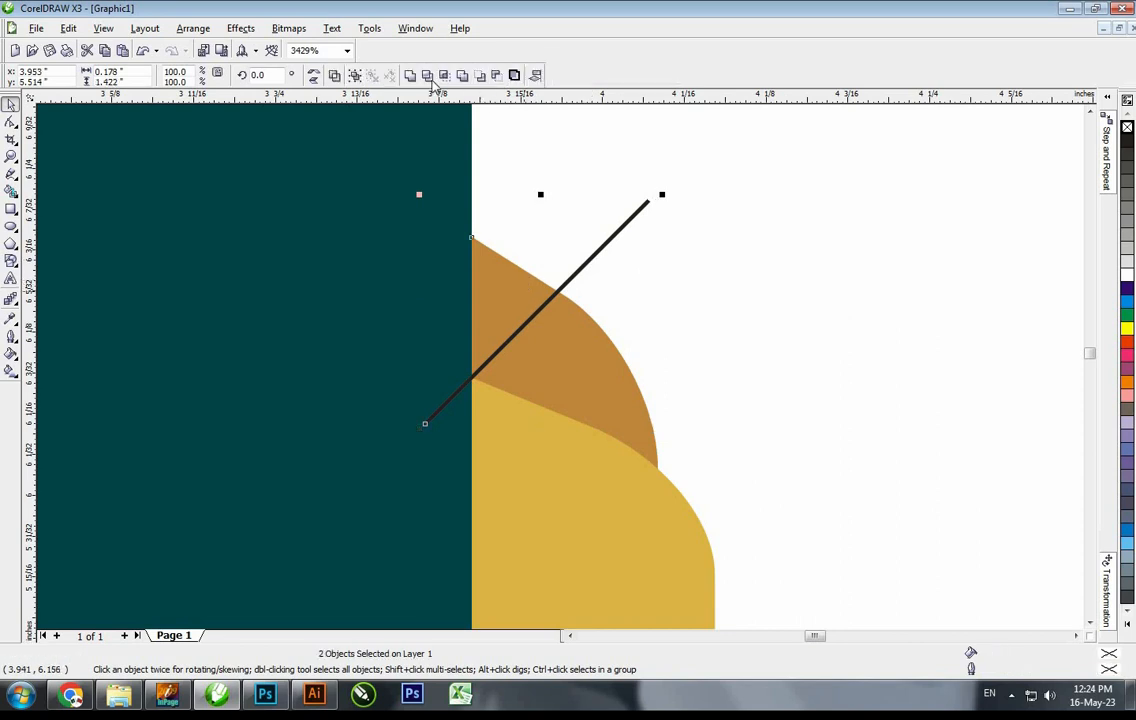
key("ctrl+k")
left_click(584, 265)
key("Delete")
left_click_drag(512, 301, 518, 275)
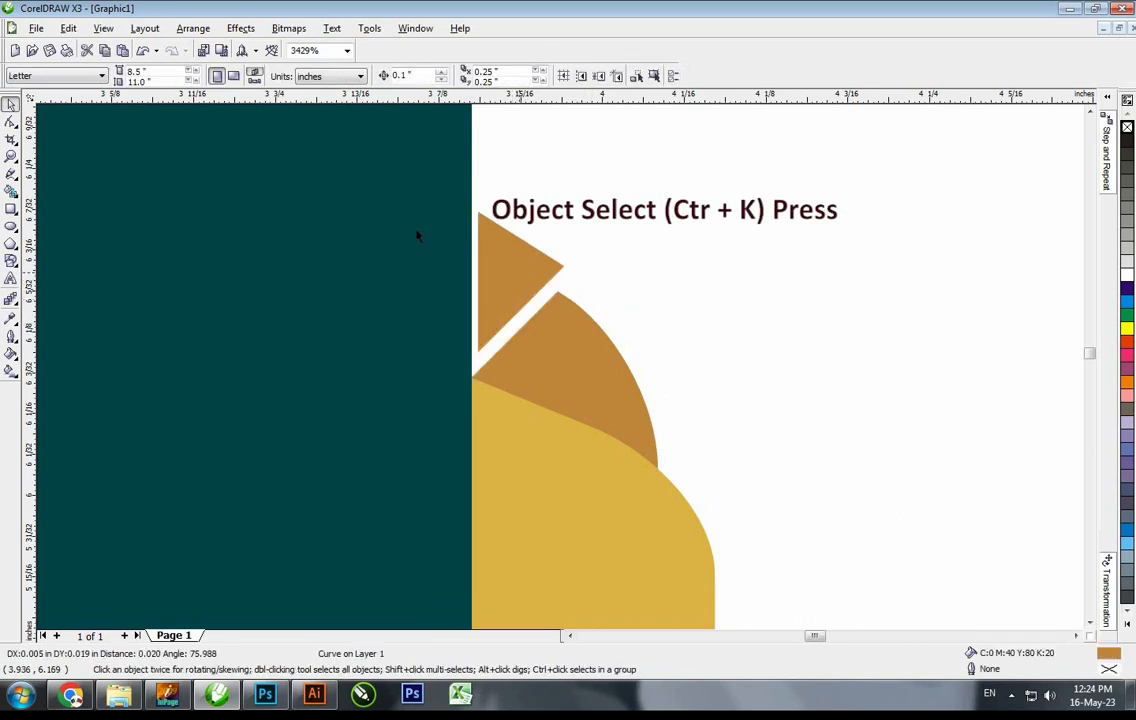
Copy the teal panel's fill onto the upper brown piece and remove its outline
left_click(142, 50)
left_click(70, 29)
left_click(122, 218)
key("Return")
left_click(144, 210)
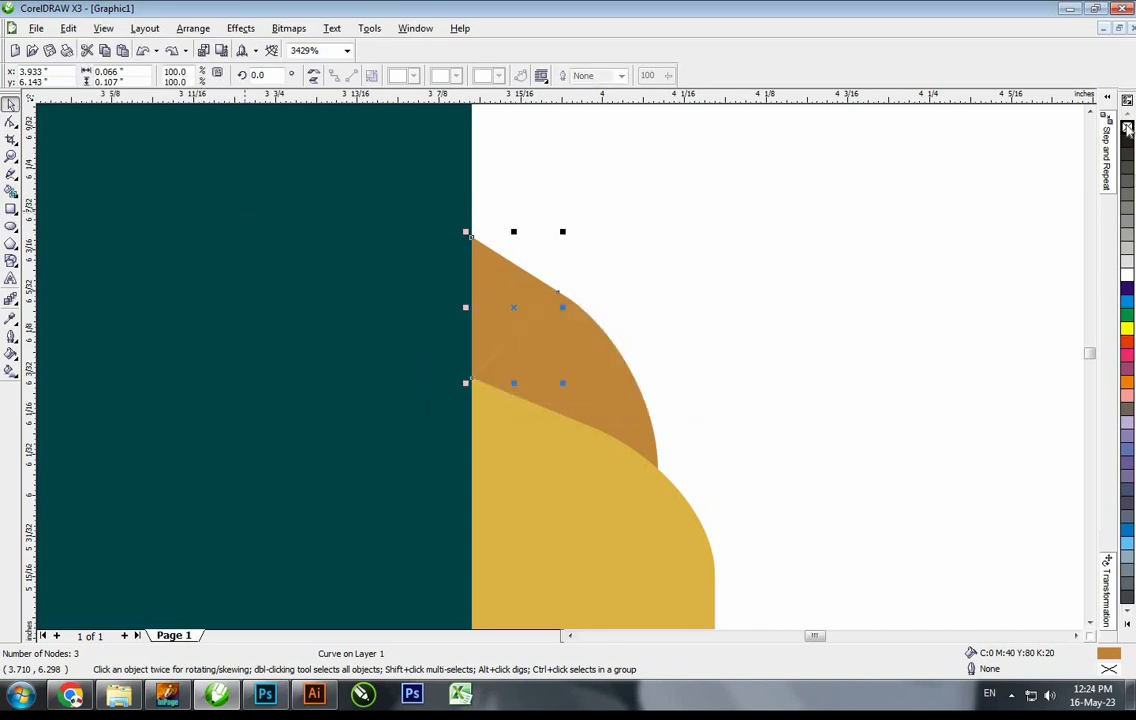
right_click(1127, 128)
Mirror-copy the brown fold piece and teal tip down to the gold tab's bottom corner
left_click(880, 230)
scroll(560, 375, "down", 3)
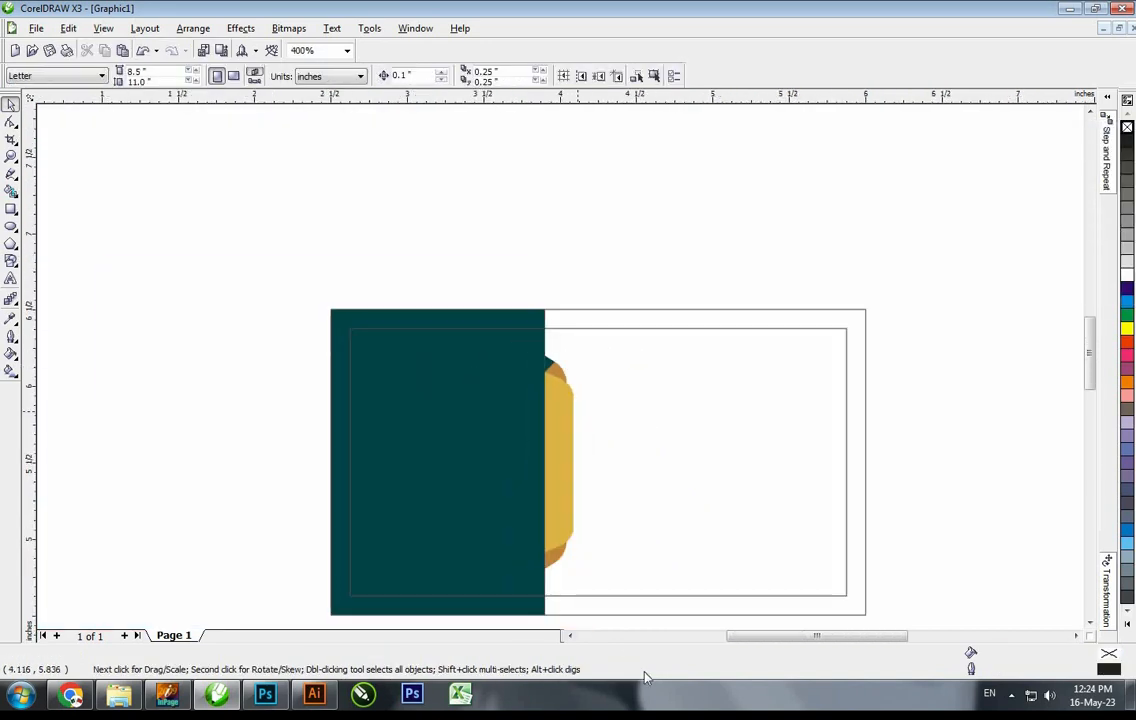
scroll(558, 500, "up", 1)
left_click(553, 185)
scroll(553, 185, "up", 5)
left_click(582, 221, "shift")
key("shift+F2")
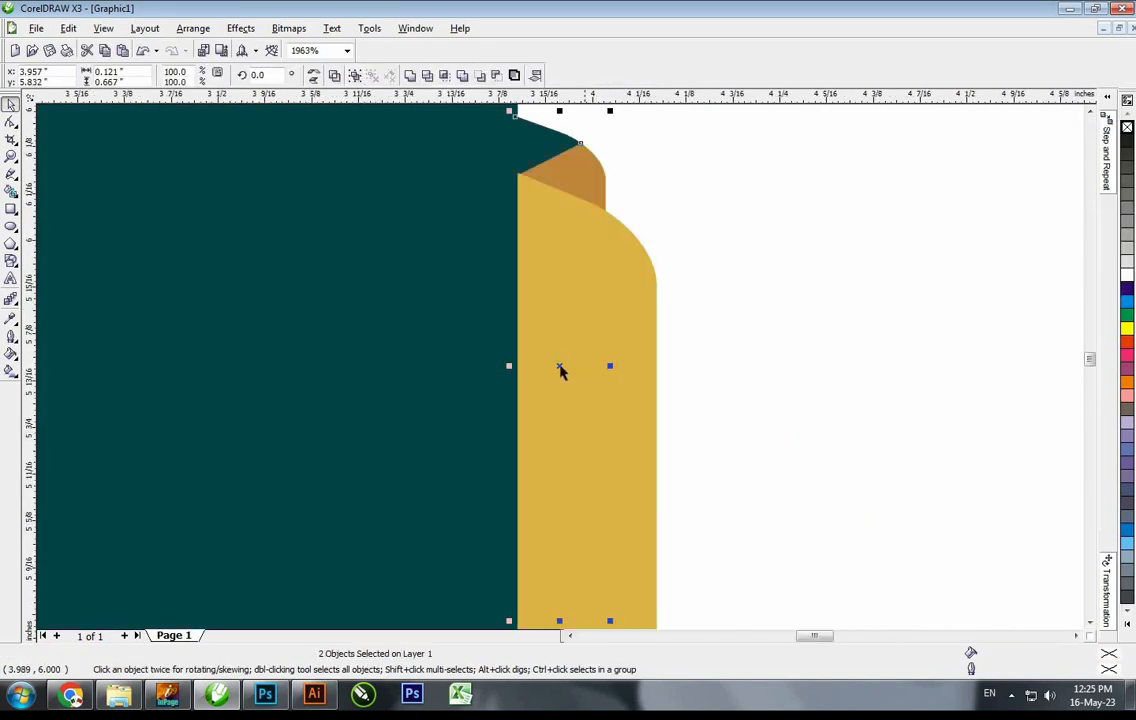
scroll(558, 364, "down", 2)
left_click_drag(556, 341, 575, 522)
right_click(575, 522)
Send the mirrored brown piece behind the gold tab and group the four fold pieces
key("shift+Page_Down")
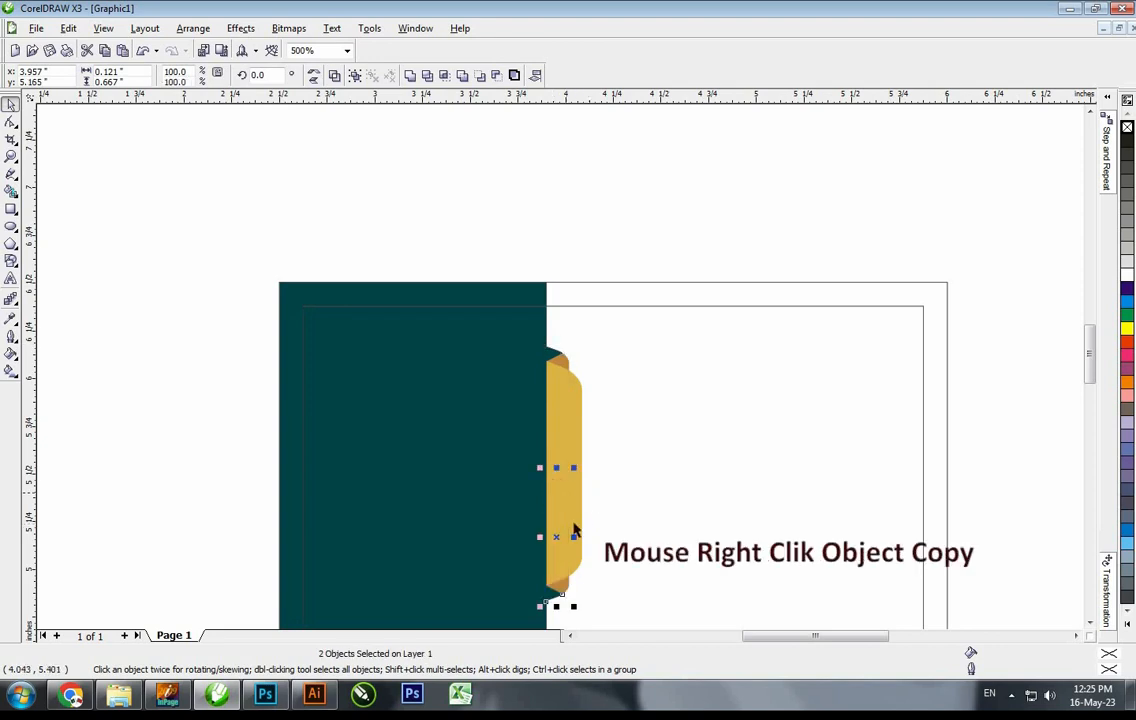
scroll(539, 412, "up", 2)
key("ctrl+g")
left_click(588, 362, "shift")
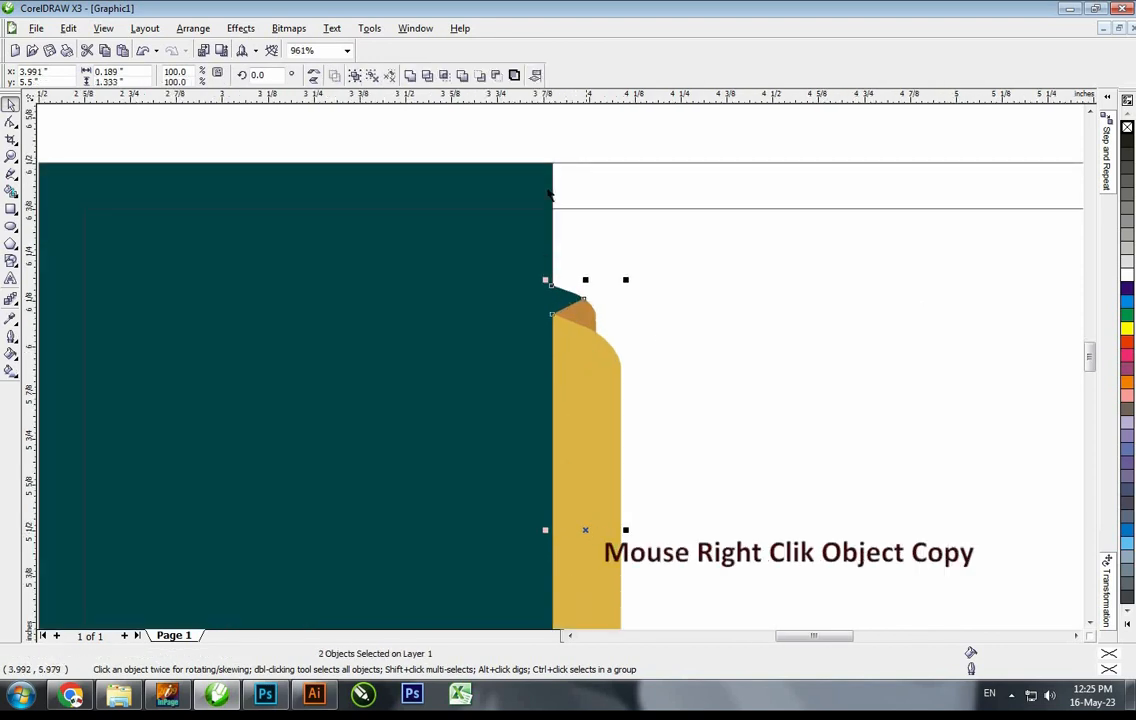
left_click(549, 196, "shift")
left_click(649, 520)
scroll(649, 520, "down", 2)
Reselect the grouped fold pieces and ungroup them
key("F4")
left_click(517, 262)
left_click(499, 208)
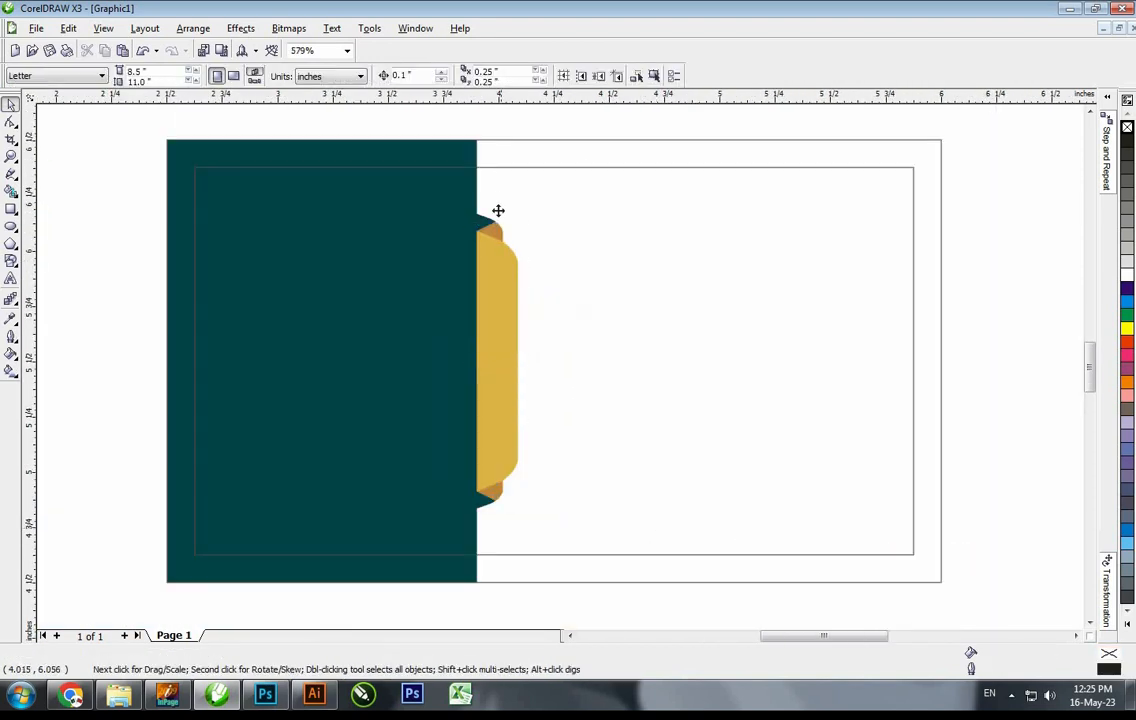
left_click(486, 219)
key("ctrl+u")
Check the teal panel, brown fold and gold tab, nudging the gold tab back into place
left_click(485, 518)
left_click(460, 400)
scroll(487, 230, "up", 8)
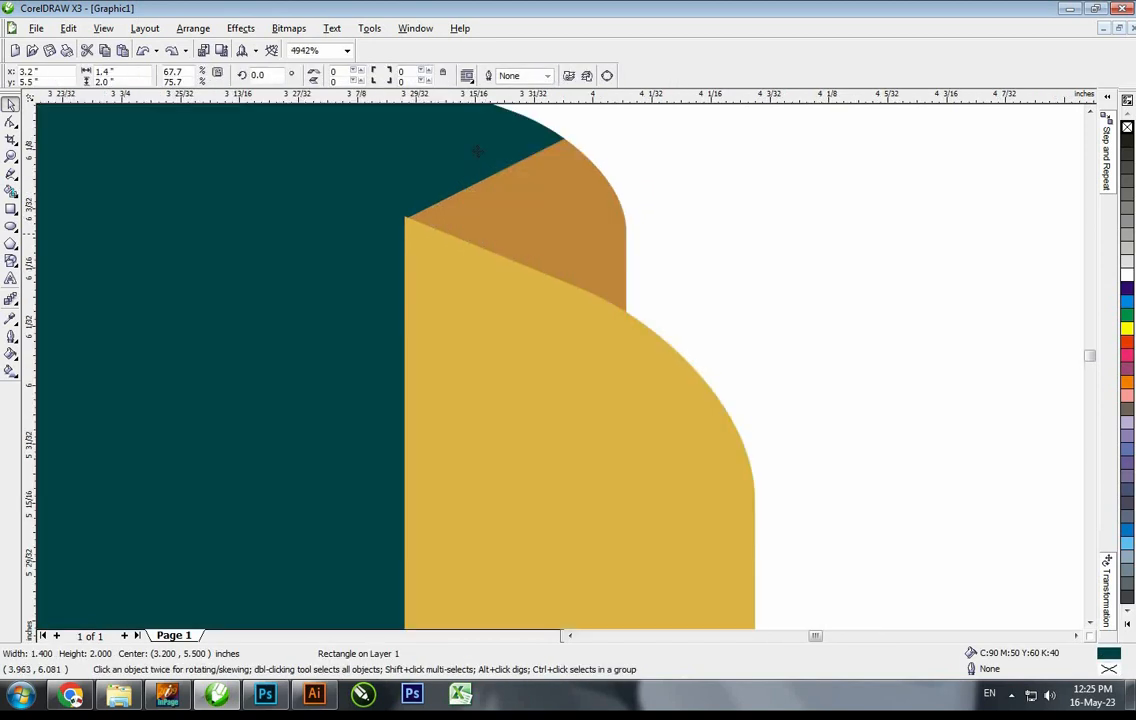
left_click(444, 246)
scroll(492, 465, "up", 4)
left_click(527, 486)
key("Down")
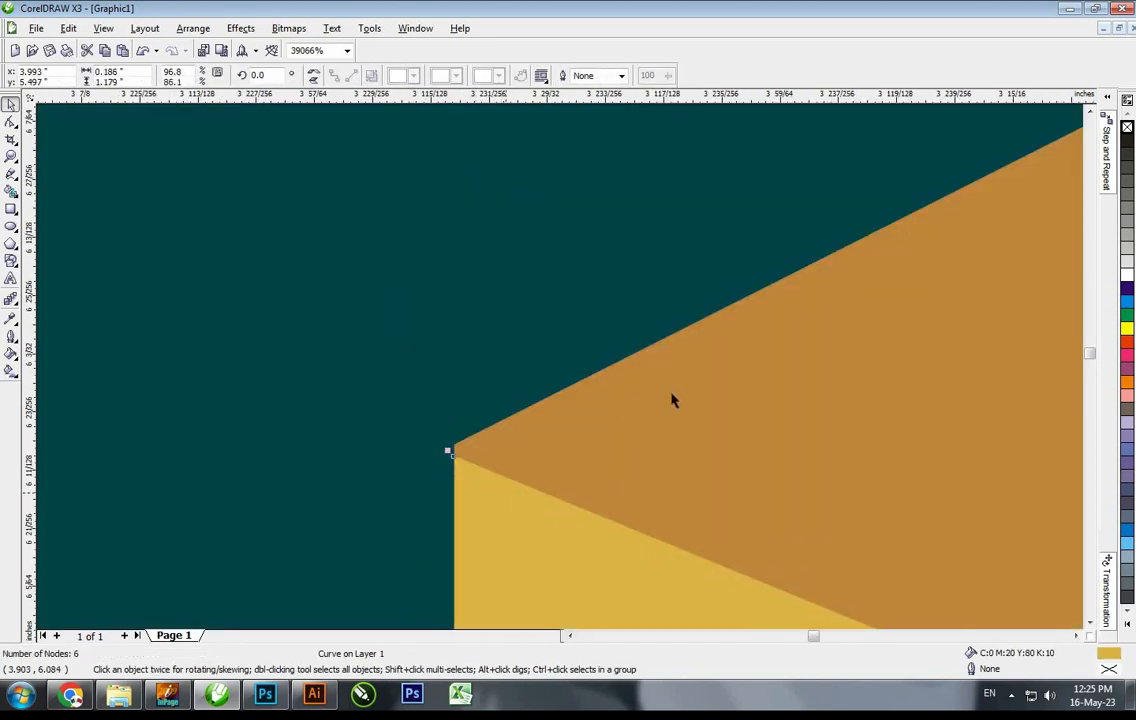
key("Up")
key("shift+F2")
Move the triangle logo onto the teal panel, lower it slightly, and fill it white
scroll(552, 316, "down", 2)
left_click(112, 301)
left_click_drag(116, 306, 763, 307)
scroll(892, 292, "up", 3)
key("ctrl+u")
key("ctrl+g")
left_click_drag(561, 292, 504, 286)
left_click(1127, 275)
Combine the logo parts and copy the gold fill from the tab onto the logo
key("ctrl+l")
key("Escape")
left_click(67, 29)
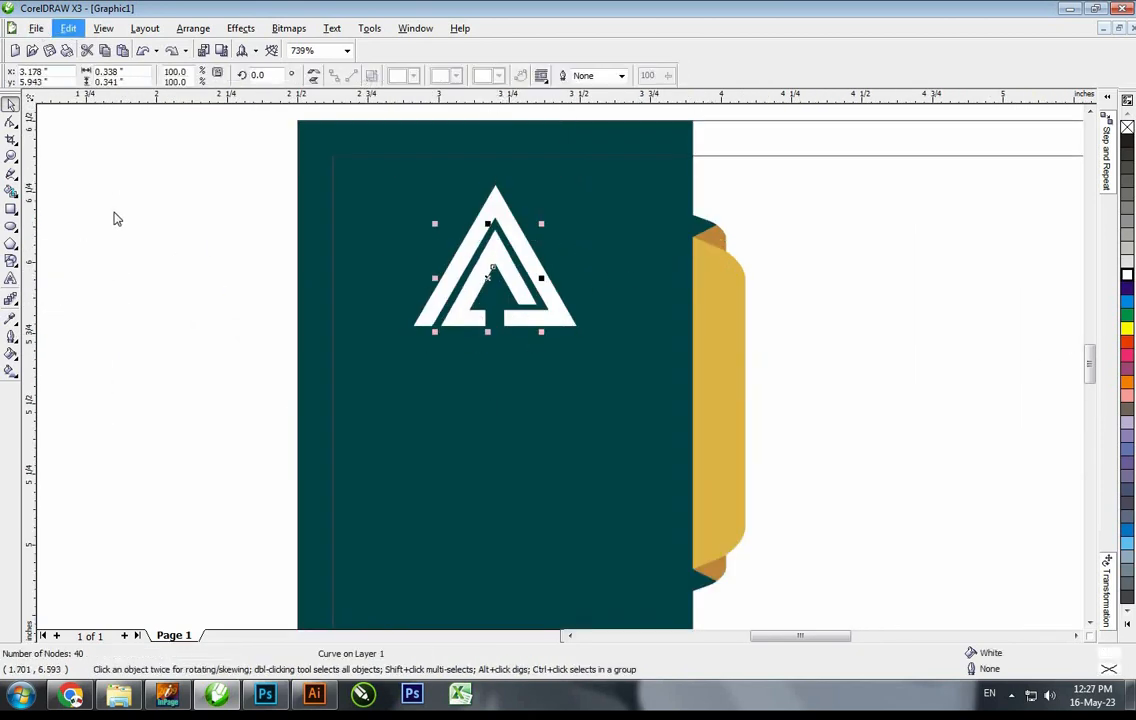
left_click(115, 219)
left_click(585, 372)
left_click(716, 314)
Group the two logo shapes and zoom in on the logo
left_click_drag(779, 417, 345, 168)
left_click_drag(231, 150, 620, 448)
key("ctrl+g")
key("F3")
key("F2")
left_click_drag(336, 269, 718, 529)
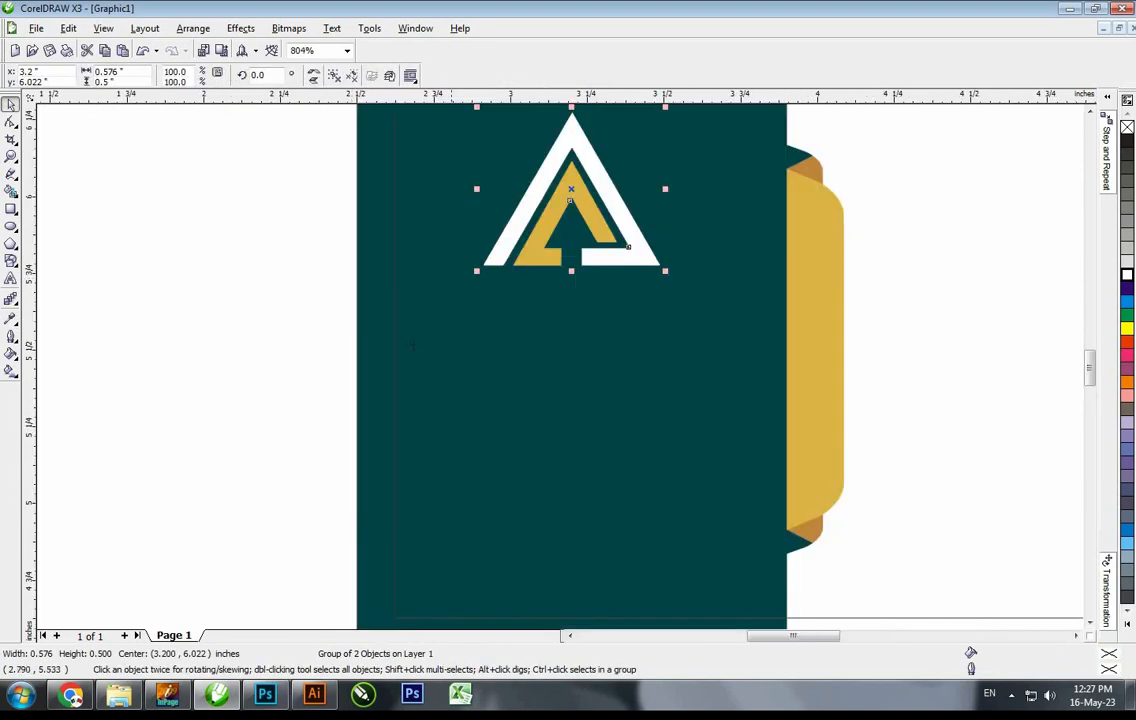
Add the text 'AA Traders' below the logo and change it to uppercase
left_click(11, 279)
left_click(416, 350)
key("ctrl+space")
key("F8")
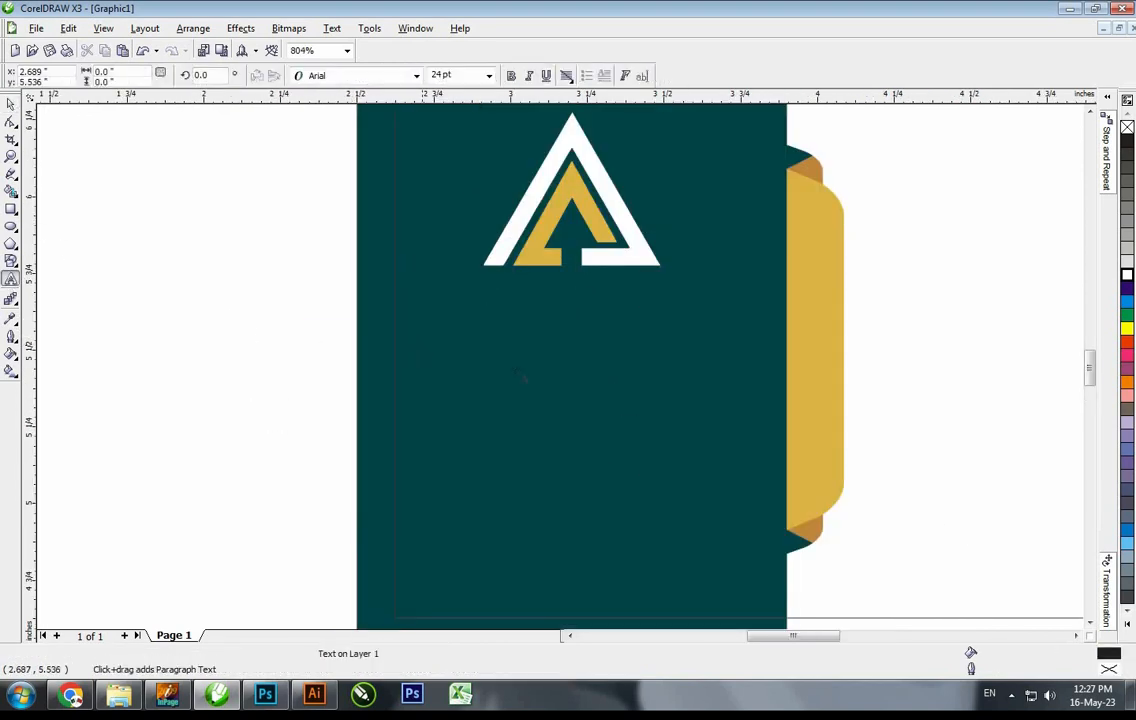
left_click(418, 339)
type("AA Traders")
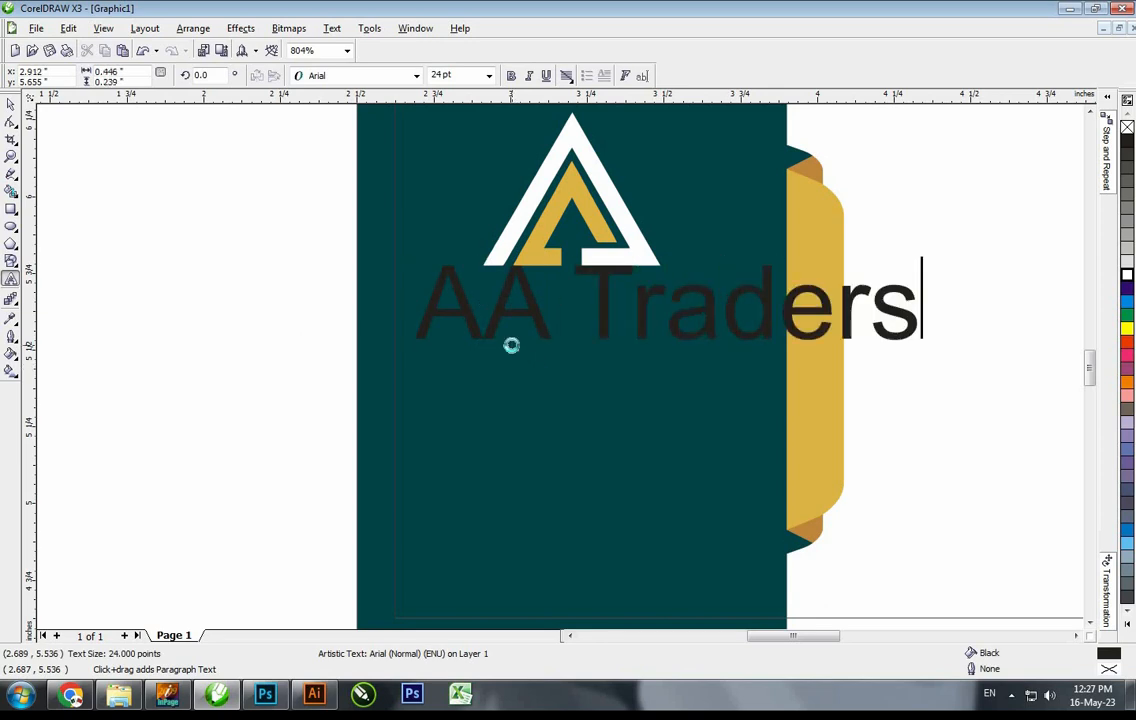
key("ctrl+a")
right_click(565, 302)
left_click(755, 408)
key("ctrl+space")
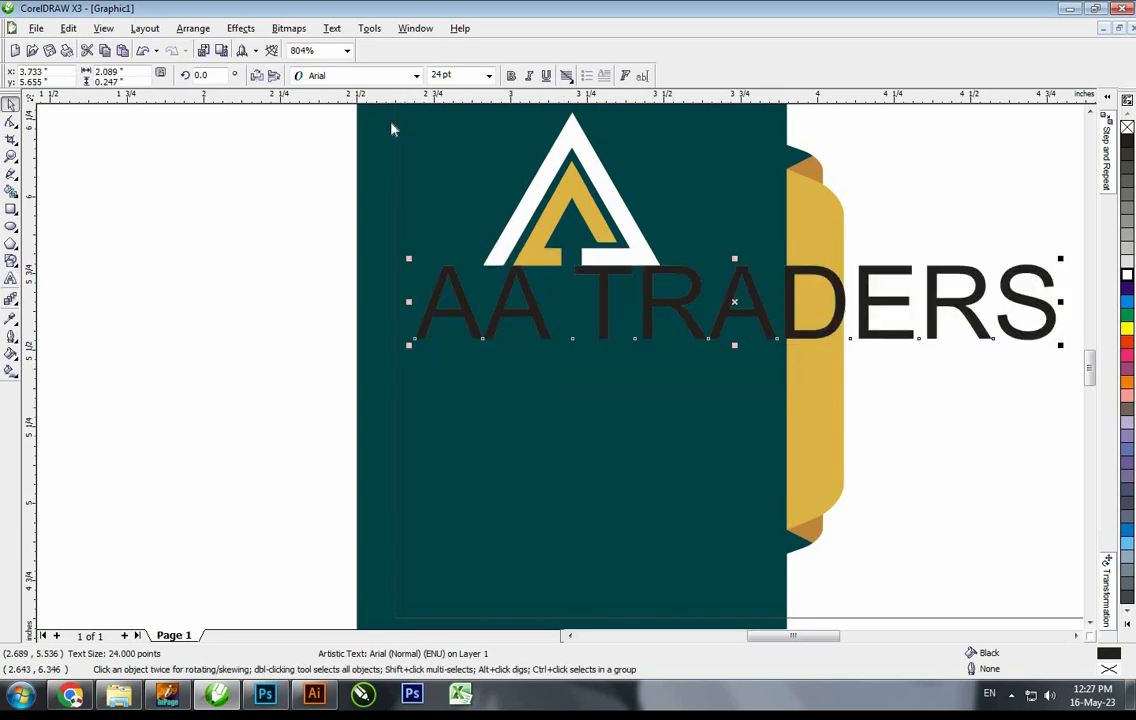
Set the name to Poppins bold 18 pt, leaving only 'AA' bold
left_click(417, 76)
left_click(545, 107)
left_click(511, 76)
left_click(489, 76)
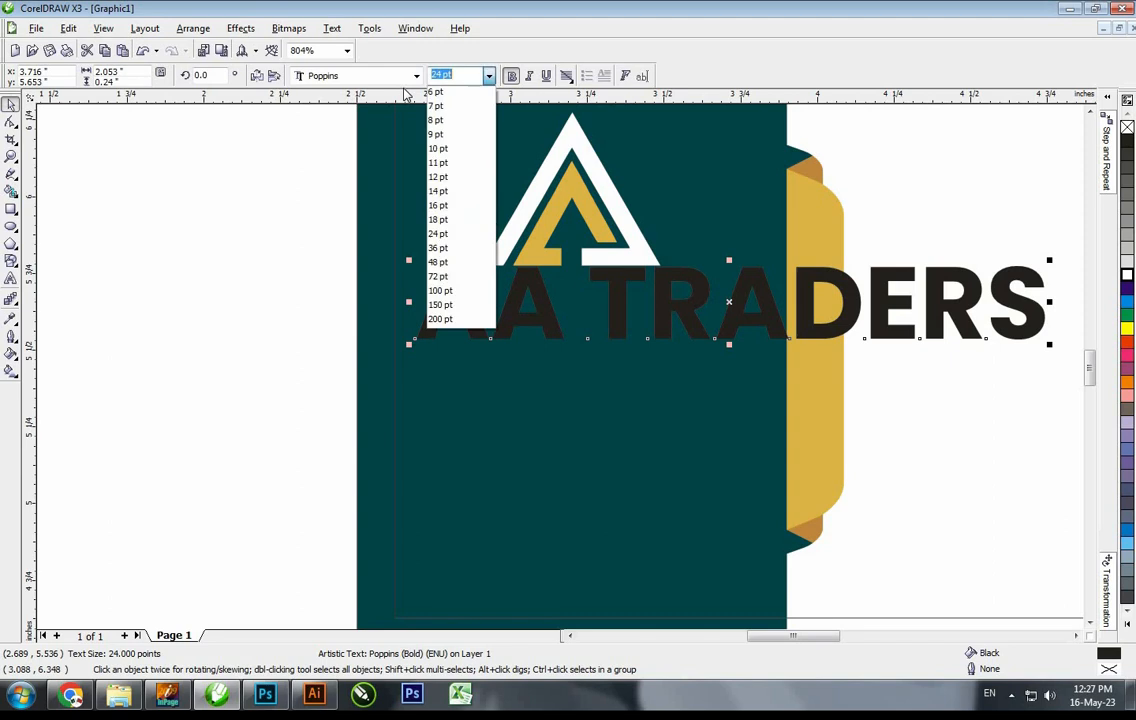
type("18")
key("Return")
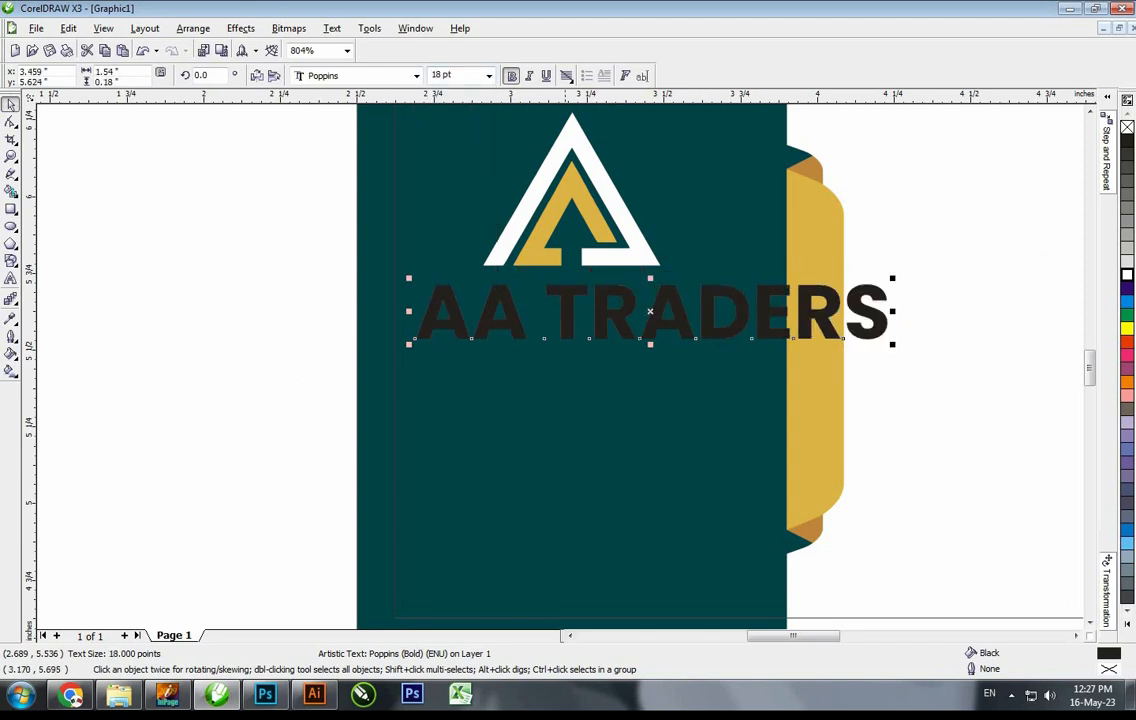
key("F8")
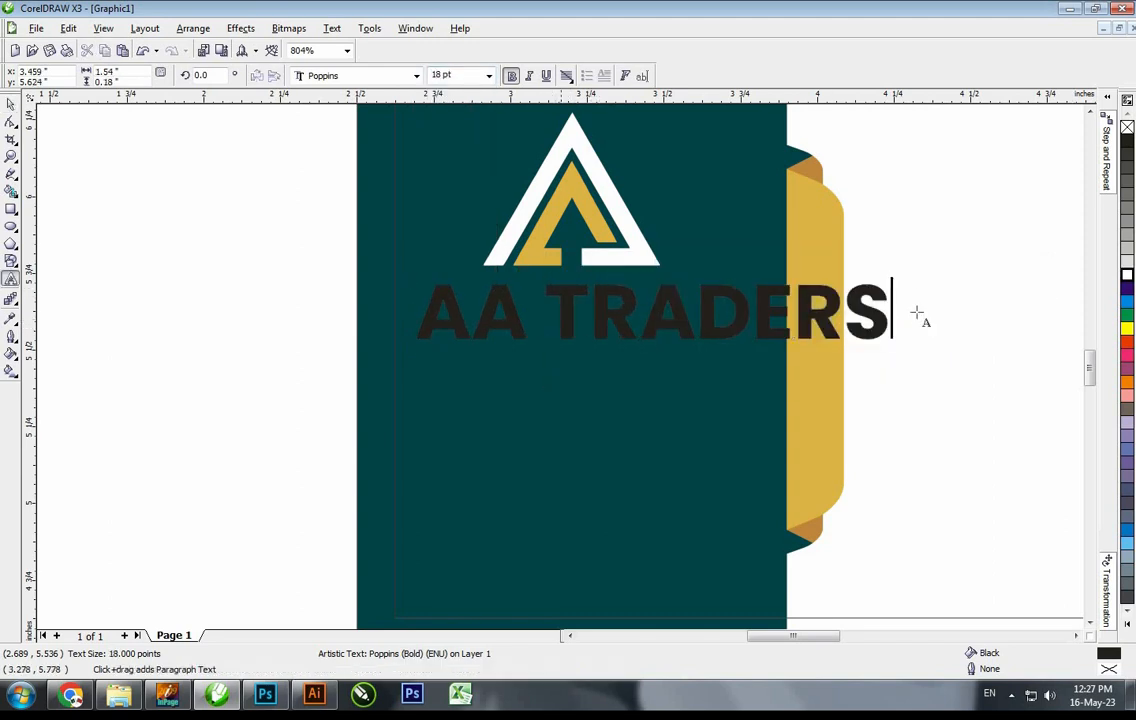
left_click_drag(891, 312, 552, 312)
key("ctrl+b")
key("ctrl+space")
Give the company name the gold tab fill and centre it on the teal panel
left_click(68, 28)
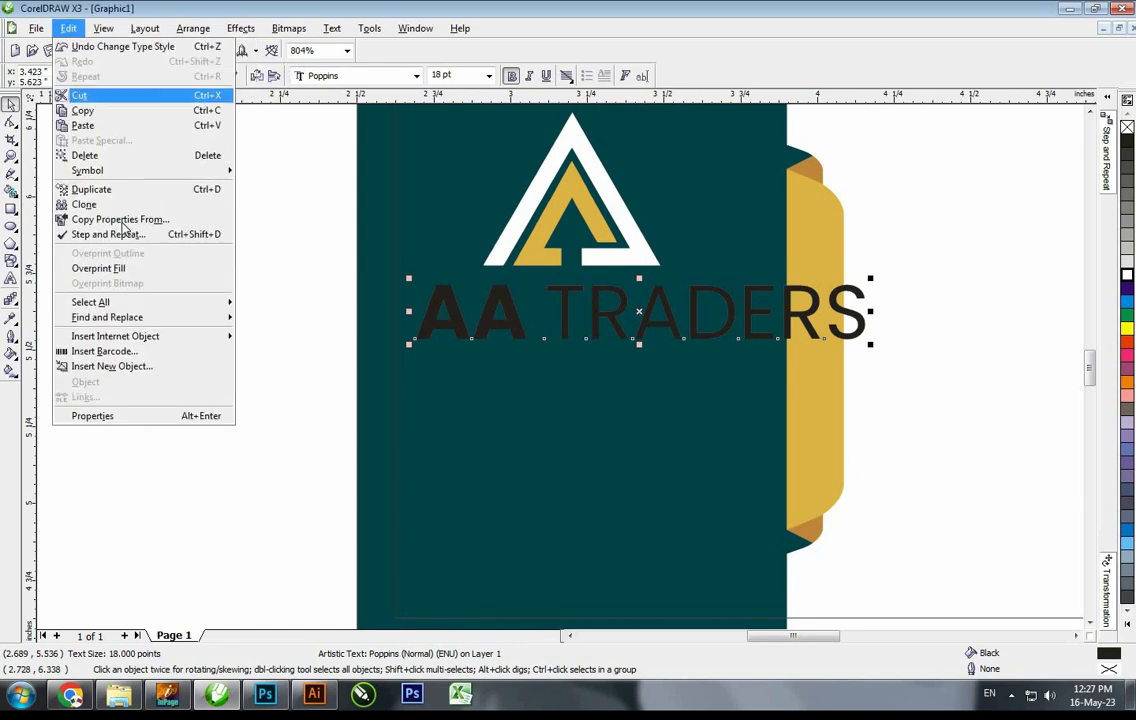
left_click(114, 221)
left_click(583, 371)
left_click(857, 313)
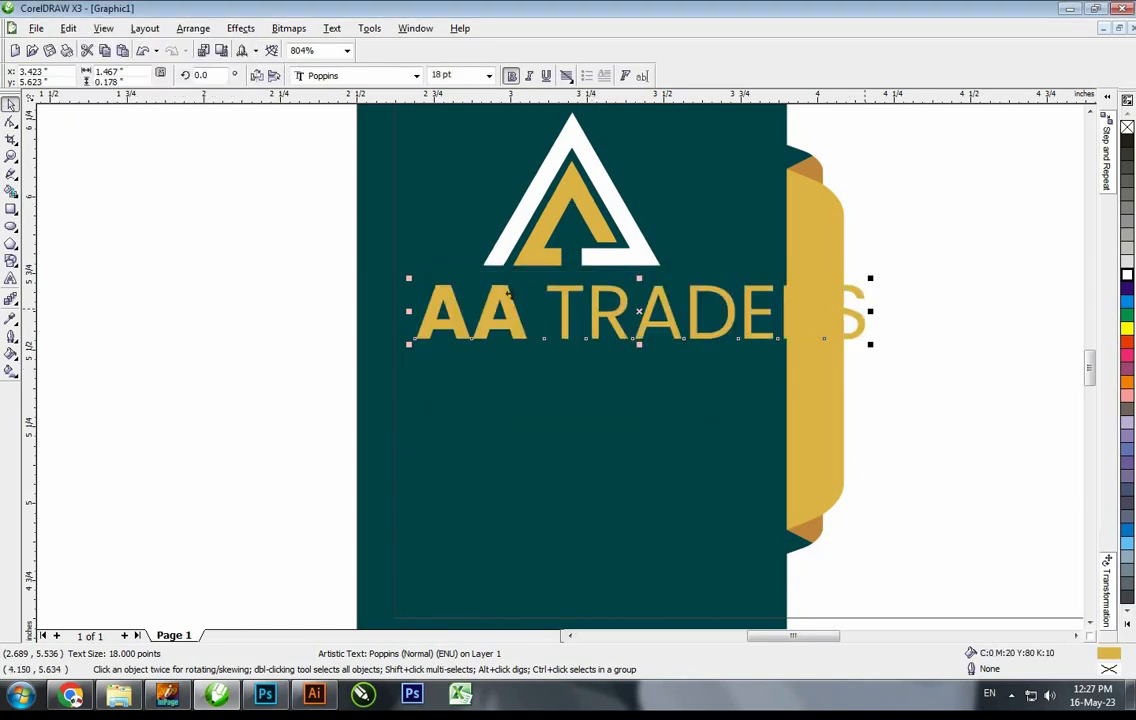
left_click(484, 225, "shift")
key("c")
key("e")
key("Escape")
Resize the name to 15 pt, centre it under the logo, and move it up closer
scroll(432, 389, "down", 1)
left_click(432, 378)
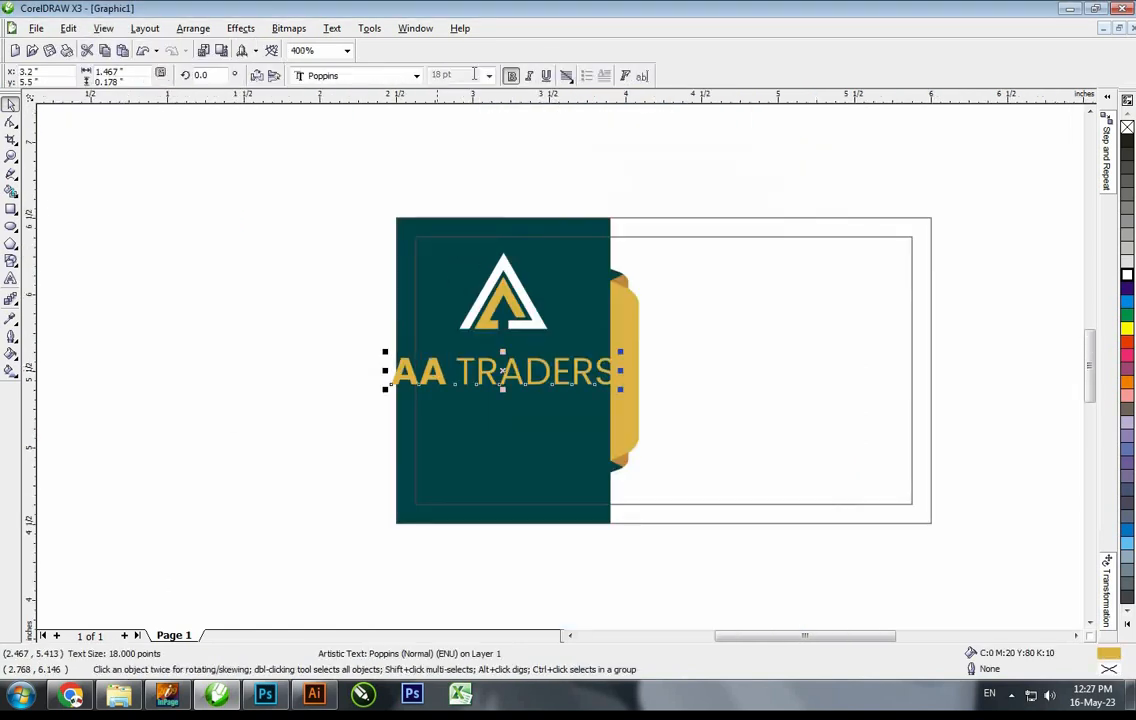
key("F2")
left_click_drag(358, 282, 798, 503)
key("Return")
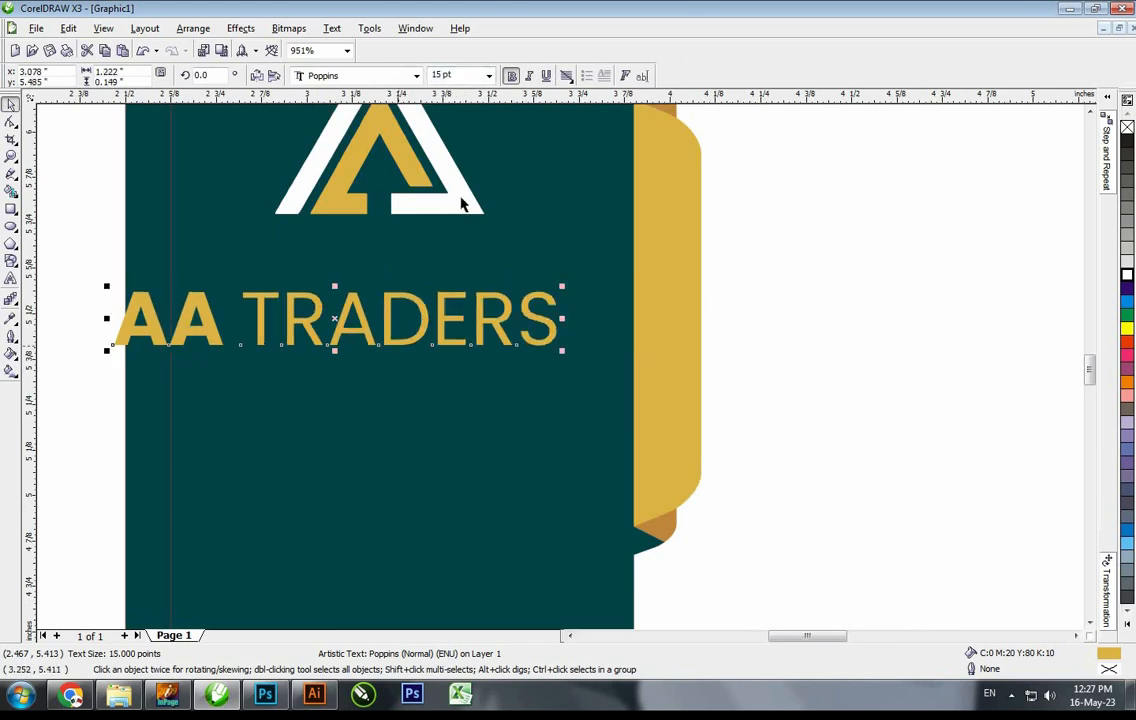
left_click(467, 203, "shift")
key("c")
key("Escape")
left_click_drag(526, 300, 460, 248)
key("F4")
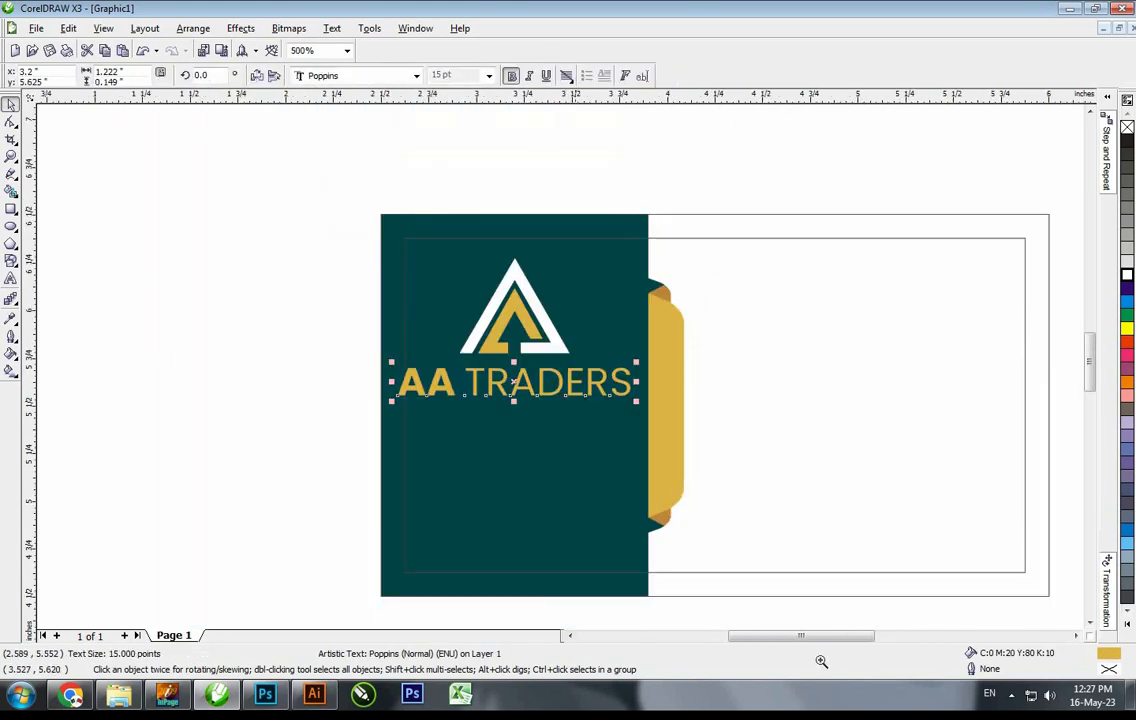
Nudge the gold tab pieces right and extend the teal panel's right edge to meet them
left_click_drag(744, 560, 697, 590)
key("Right")
key("Escape")
key("F10")
left_click(550, 240)
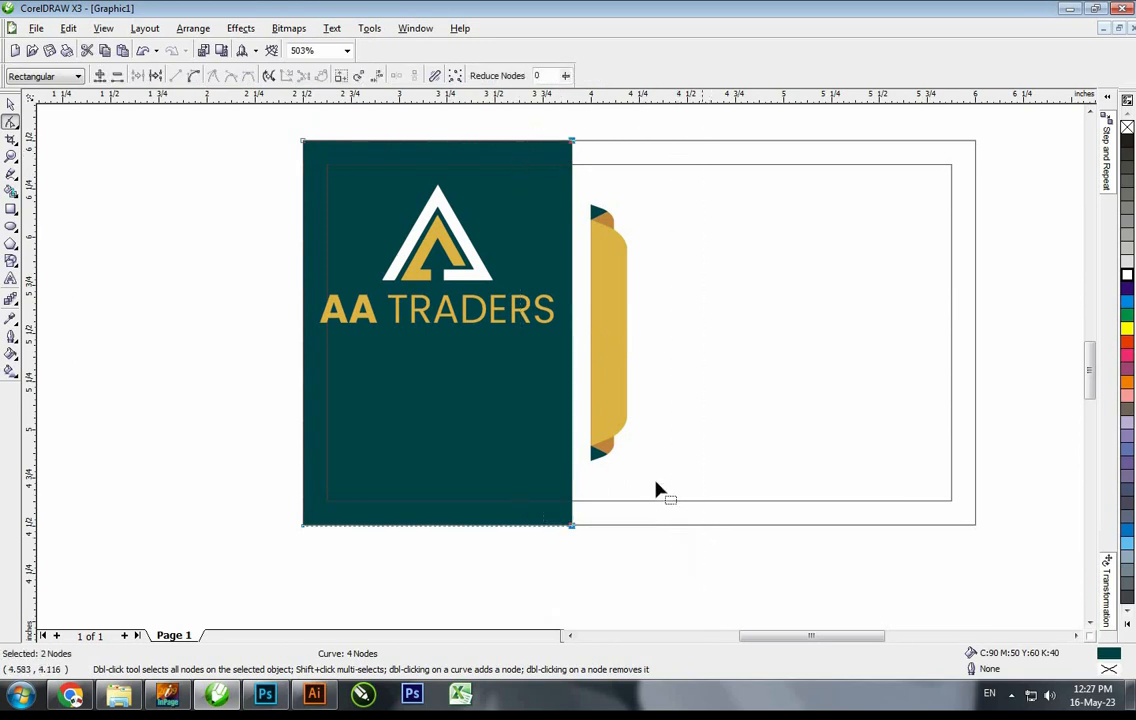
key("Right")
key("space")
key("Escape")
Select the AA TRADERS text together with the teal card rectangle
key("F2")
left_click_drag(745, 522, 231, 60)
left_click(516, 390)
left_click(598, 312, "shift")
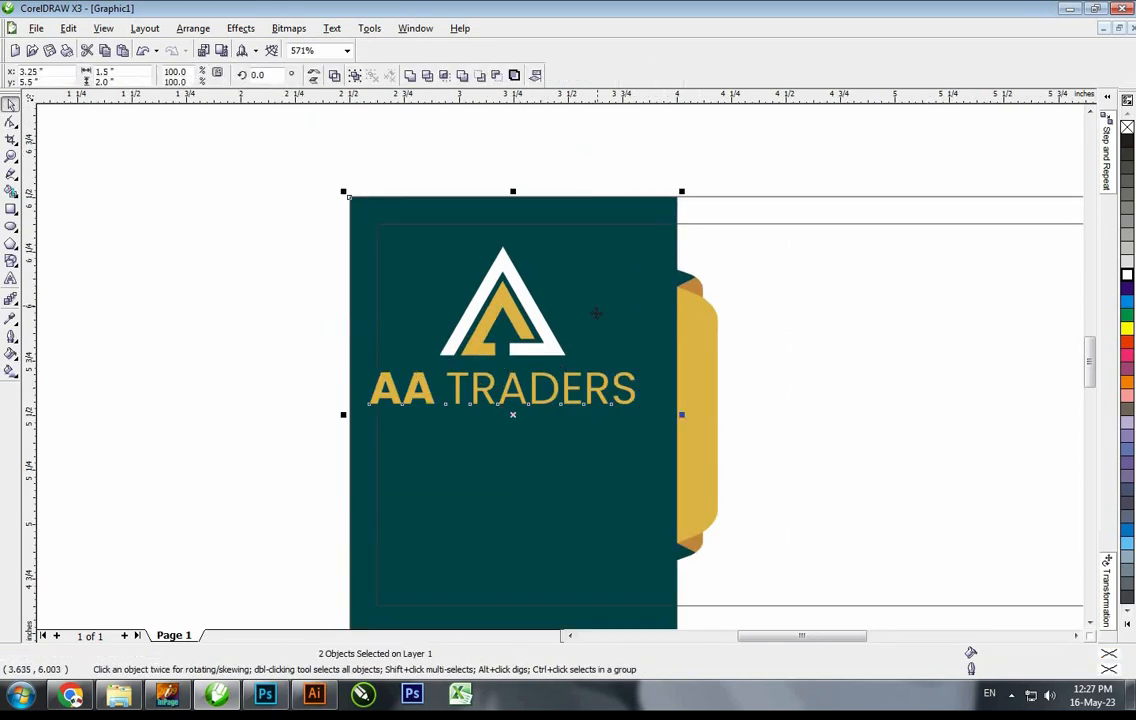
Centre the text on the card and centre the logo just above AA TRADERS
key("c")
key("e")
left_click_drag(722, 484, 383, 272)
key("Escape")
left_click_drag(556, 295, 556, 359)
left_click(559, 413, "shift")
key("c")
key("Escape")
Drop a copy of AA TRADERS below the original at a smaller, non-bold size
key("F3")
key("F3")
key("F3")
key("F2")
left_click_drag(781, 487, 68, 241)
key("F2")
left_click_drag(927, 425, 487, 198)
key("F2")
key("F8")
left_click_drag(735, 572, 450, 341)
left_click(11, 104)
right_click(450, 341)
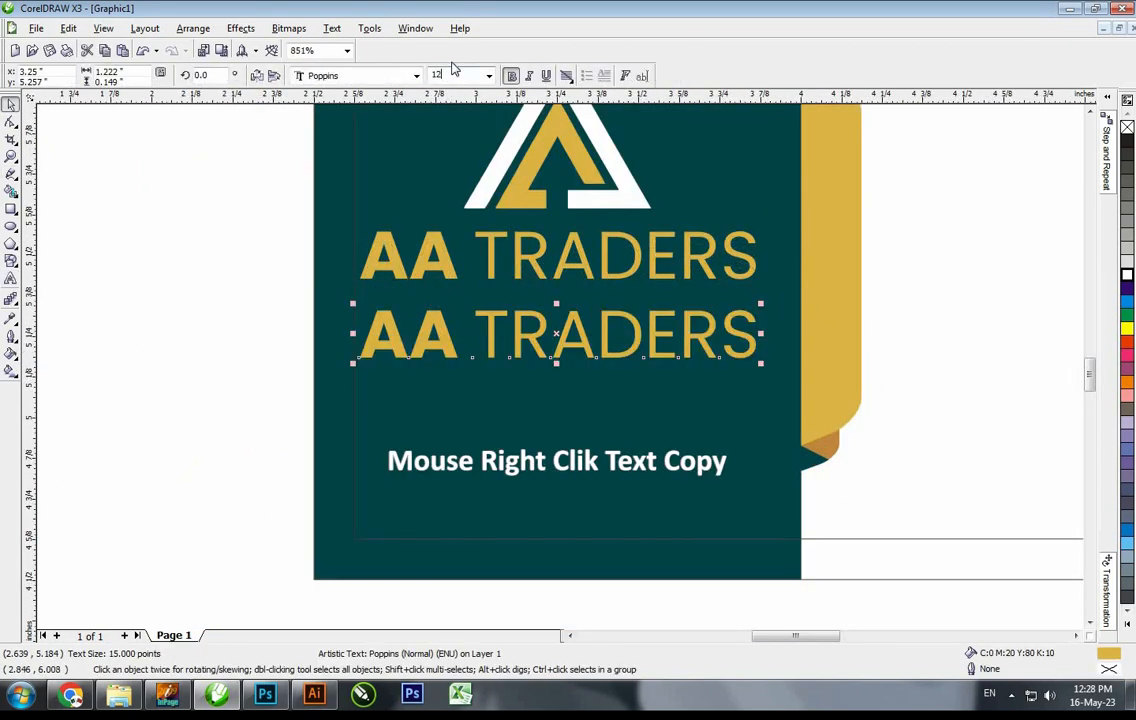
scroll(452, 68, "up", 3)
key("Return")
key("F2")
left_click_drag(216, 194, 948, 560)
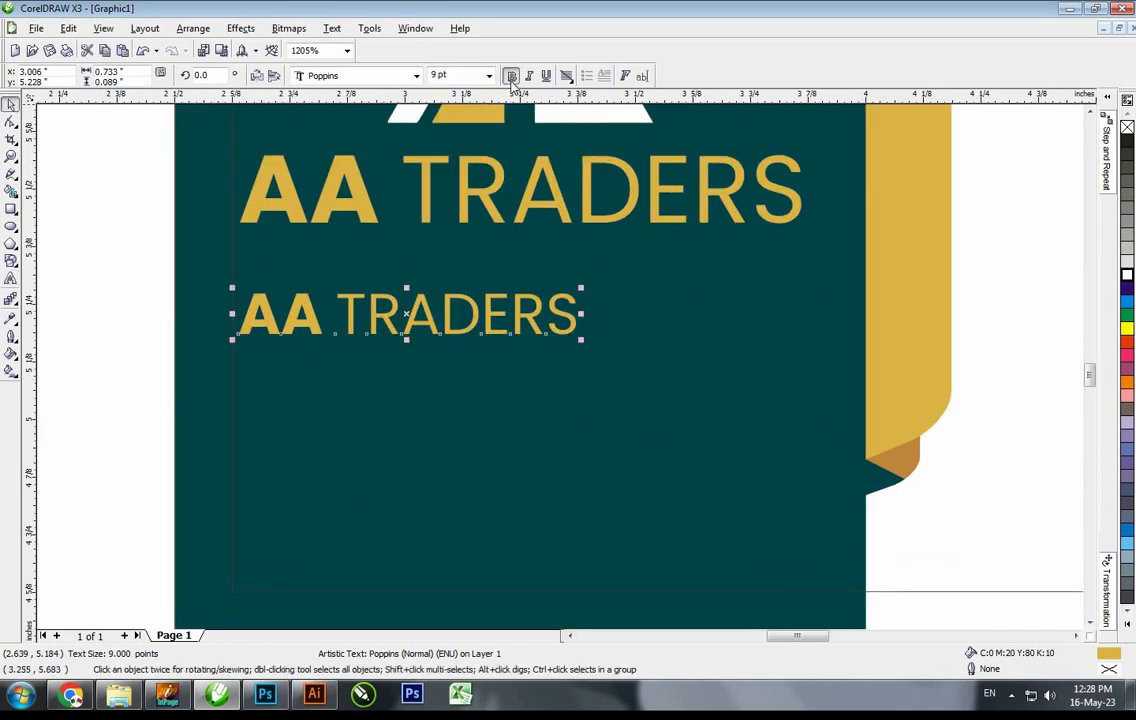
left_click(511, 77)
Retype the copy as 'All Types of Packaging & Printing', centred, at 8 pt
key("F8")
key("ctrl+a")
type("A")
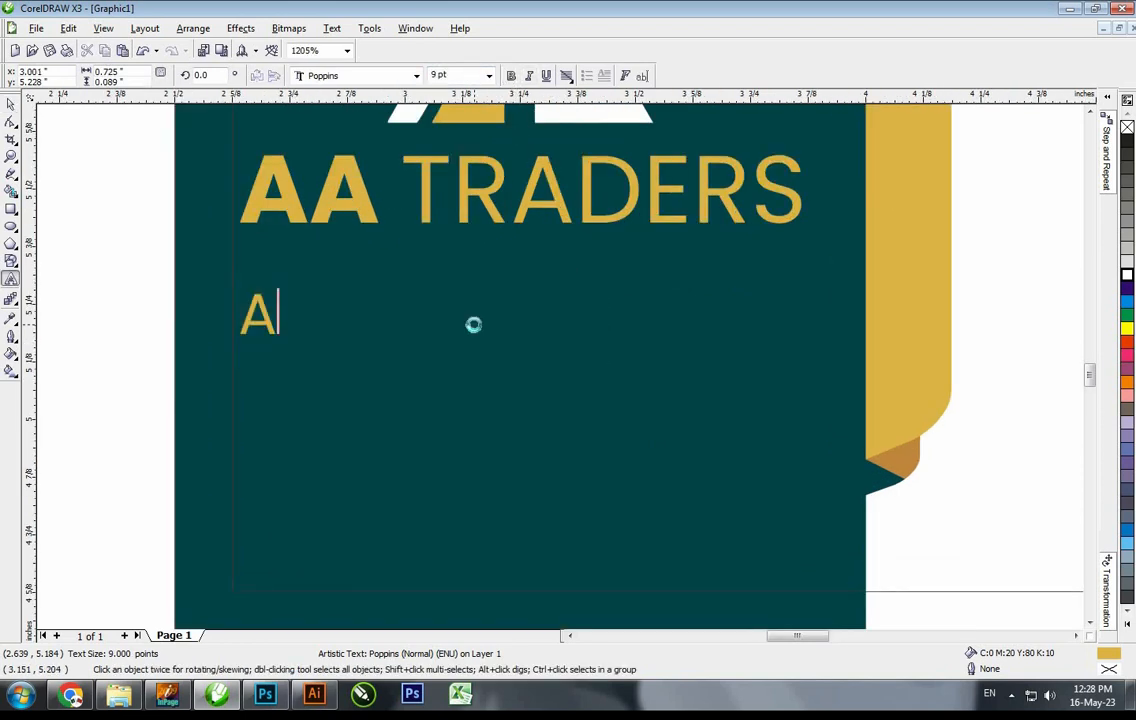
type("ll Types of P")
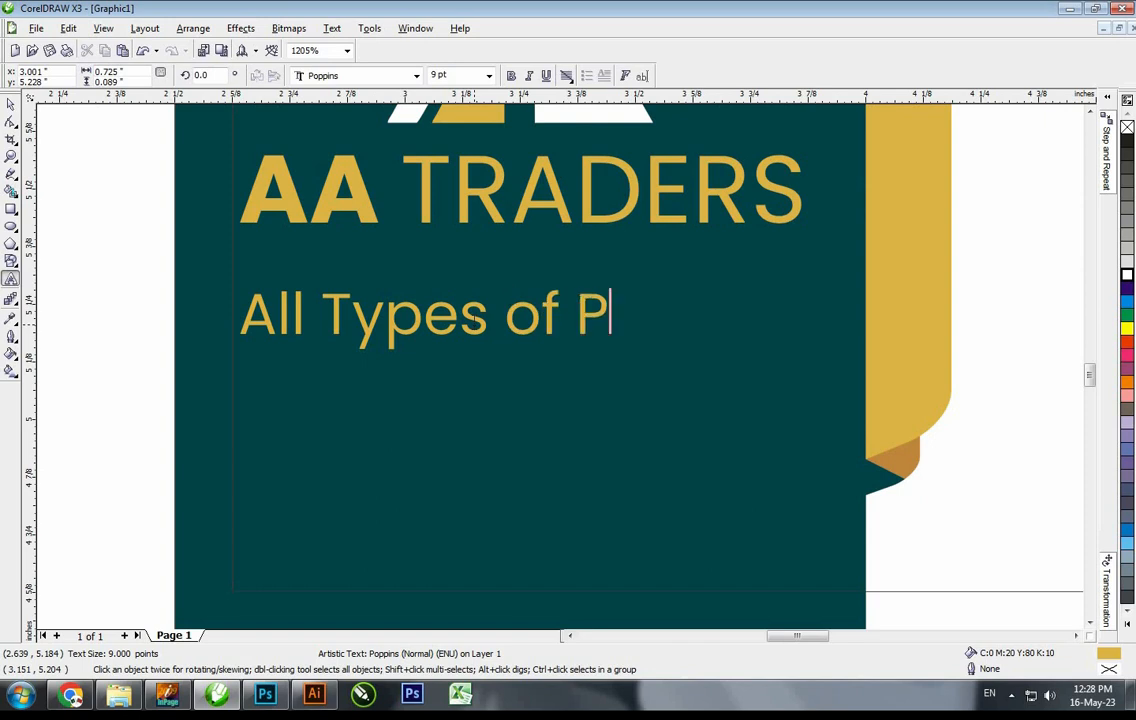
type("acka")
key("BackSpace")
key("BackSpace")
type("ackaging")
type("&")
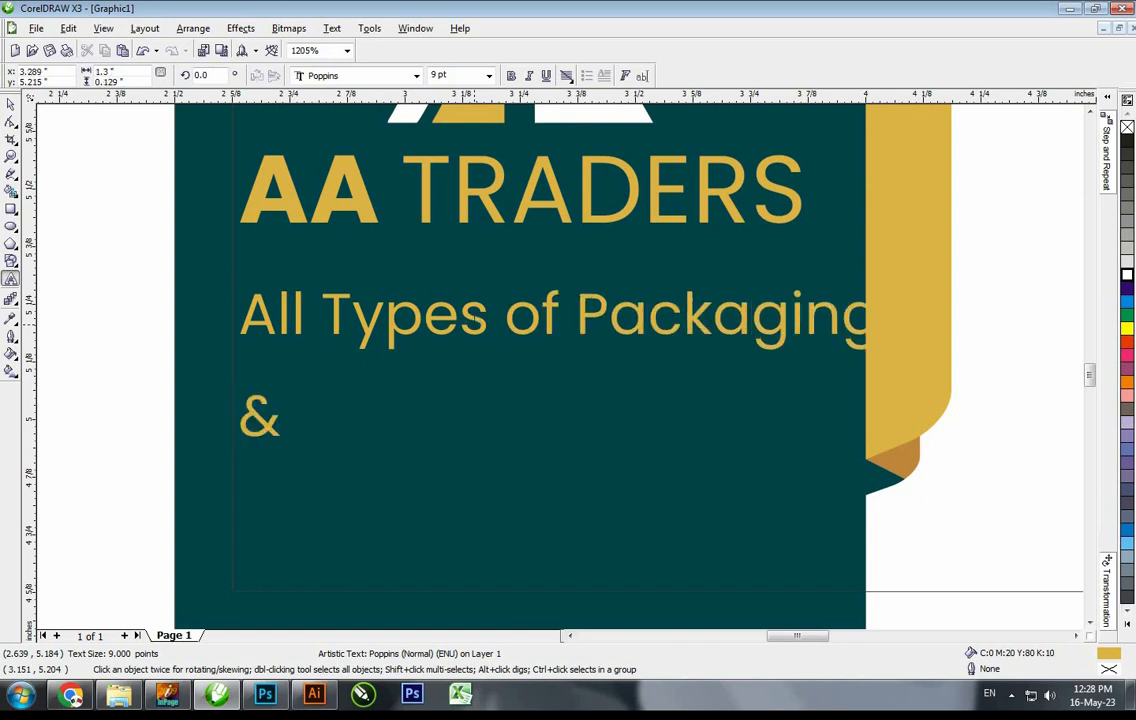
type(" Printing")
key("ctrl+a")
key("ctrl+e")
key("ctrl+space")
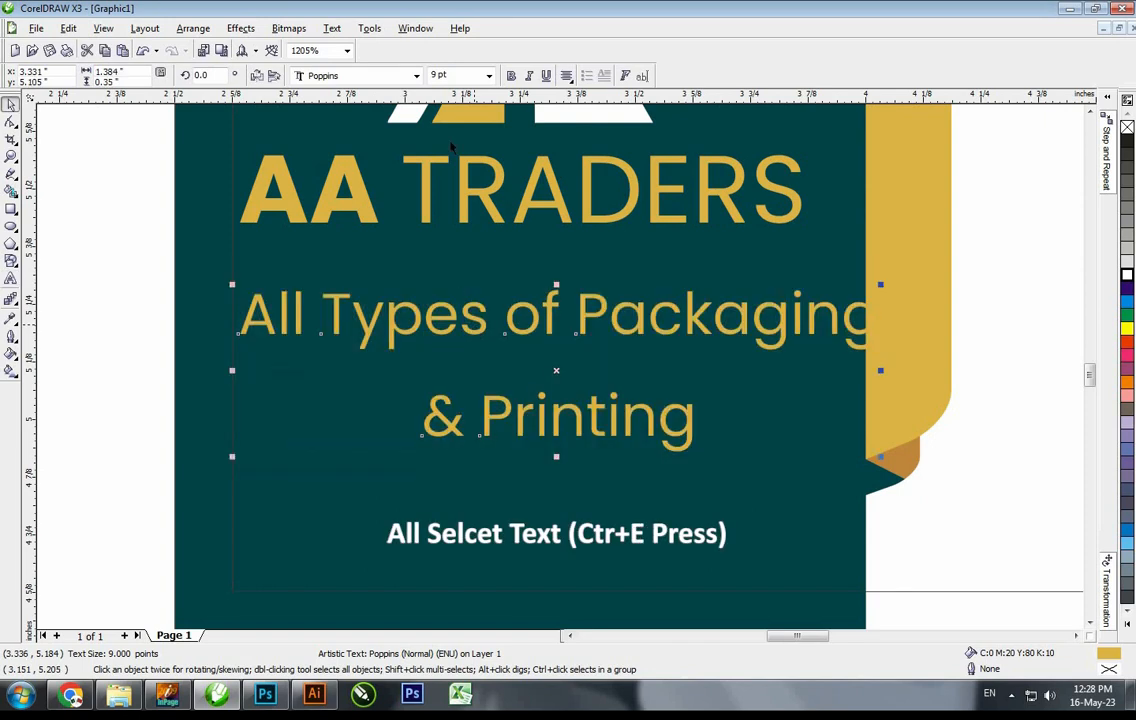
left_click(459, 77)
type("8")
key("Return")
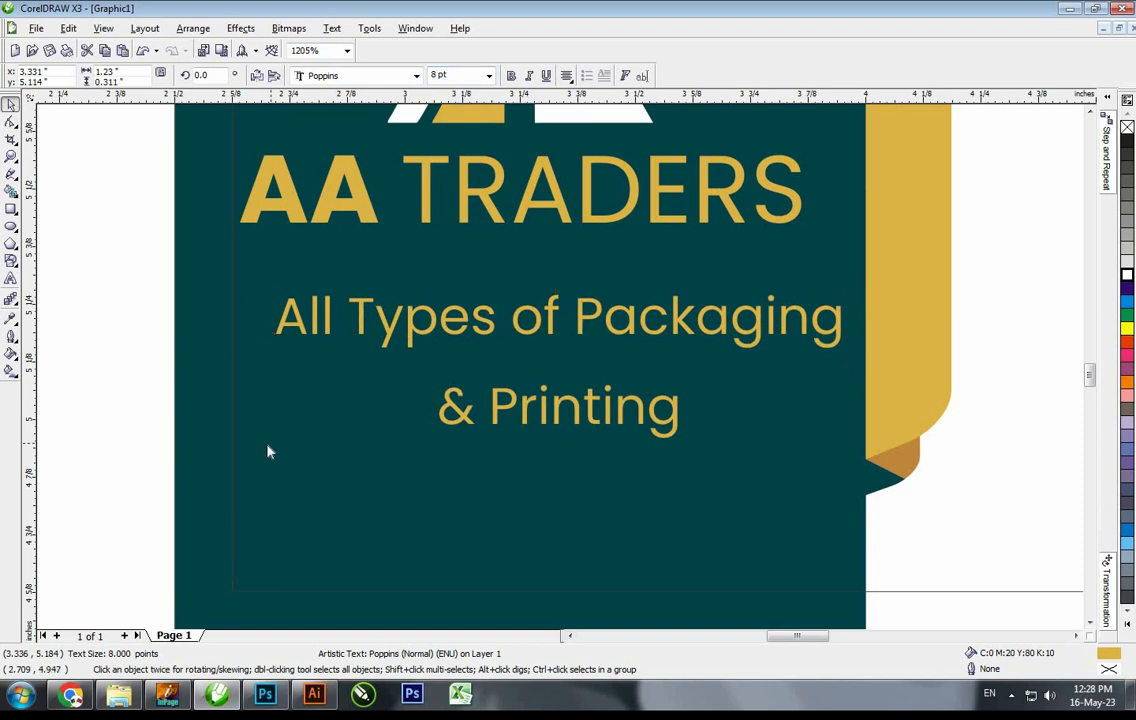
Tighten the tagline's line spacing, centre it under AA TRADERS and colour it white
key("F10")
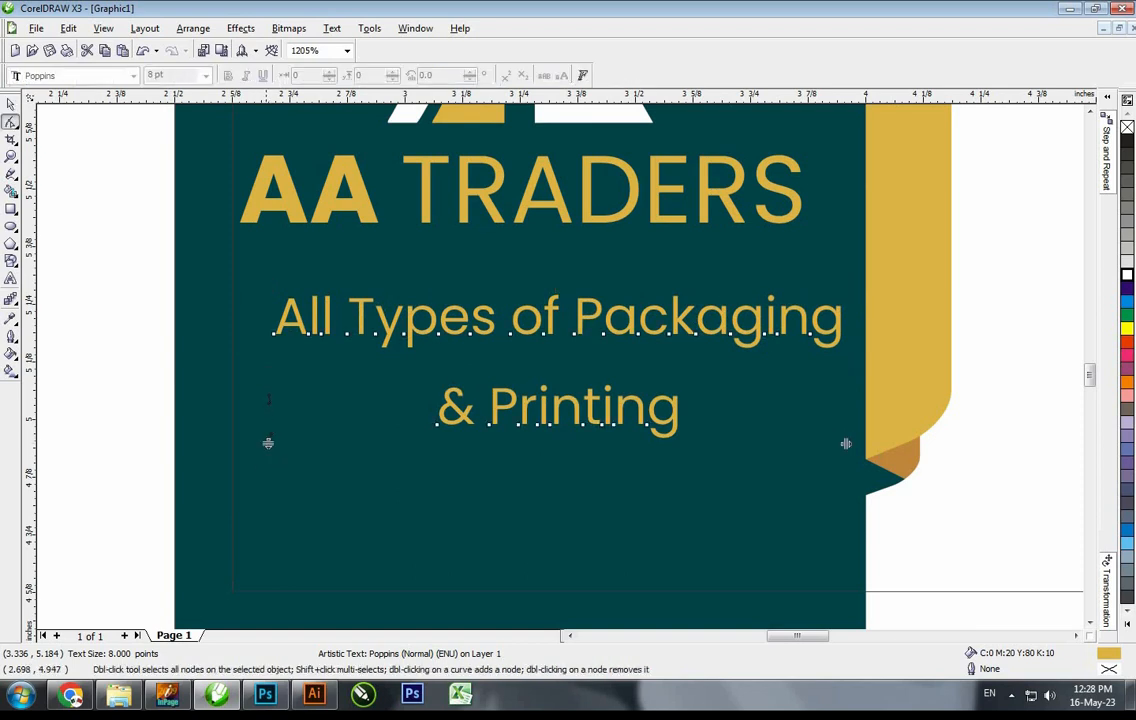
left_click_drag(269, 444, 268, 415)
key("space")
left_click(684, 214, "shift")
key("c")
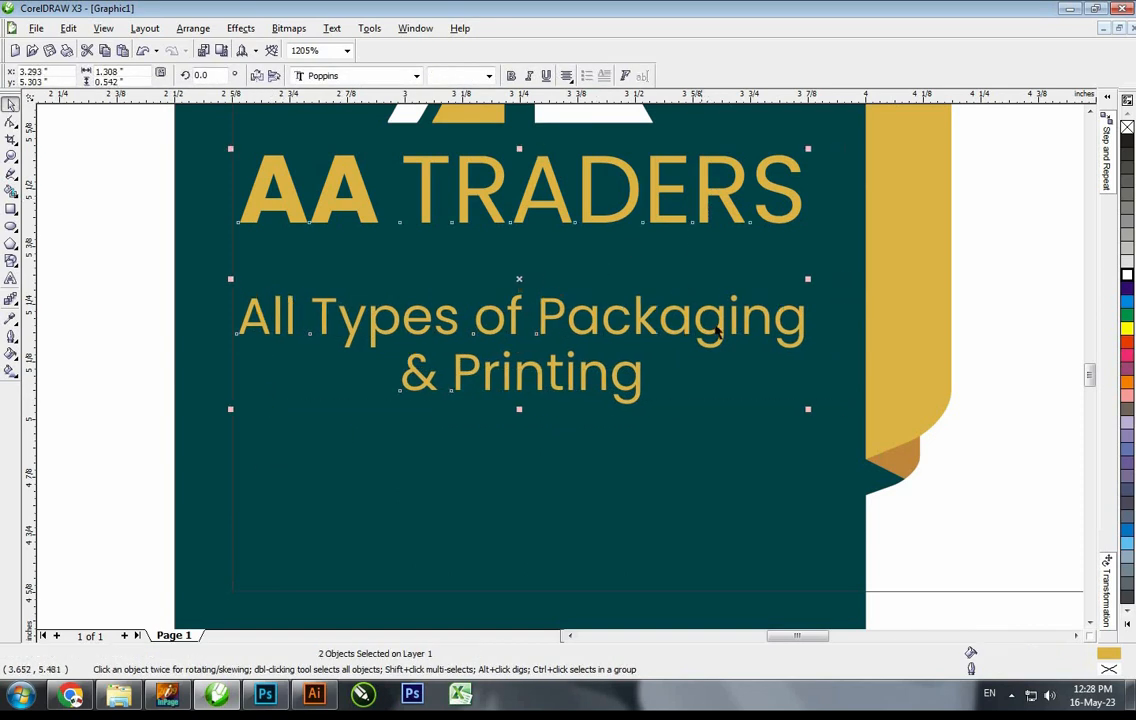
key("Escape")
left_click_drag(723, 325, 713, 278)
left_click(1127, 274)
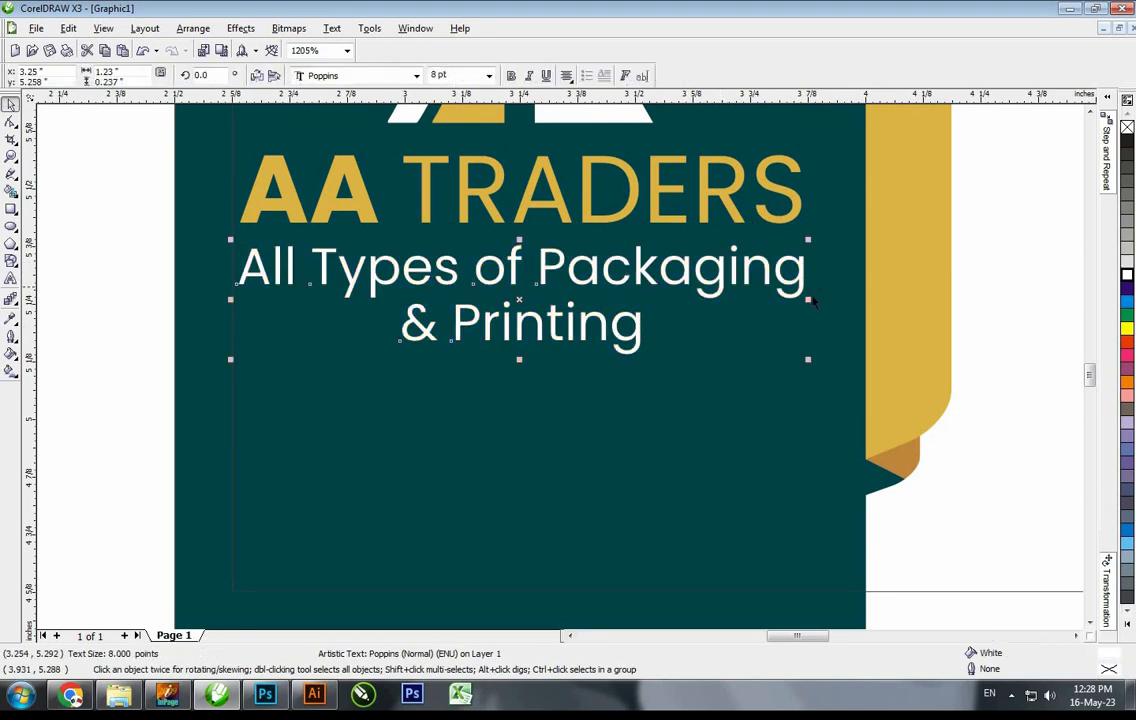
left_click_drag(808, 240, 794, 244)
left_click(793, 211, "shift")
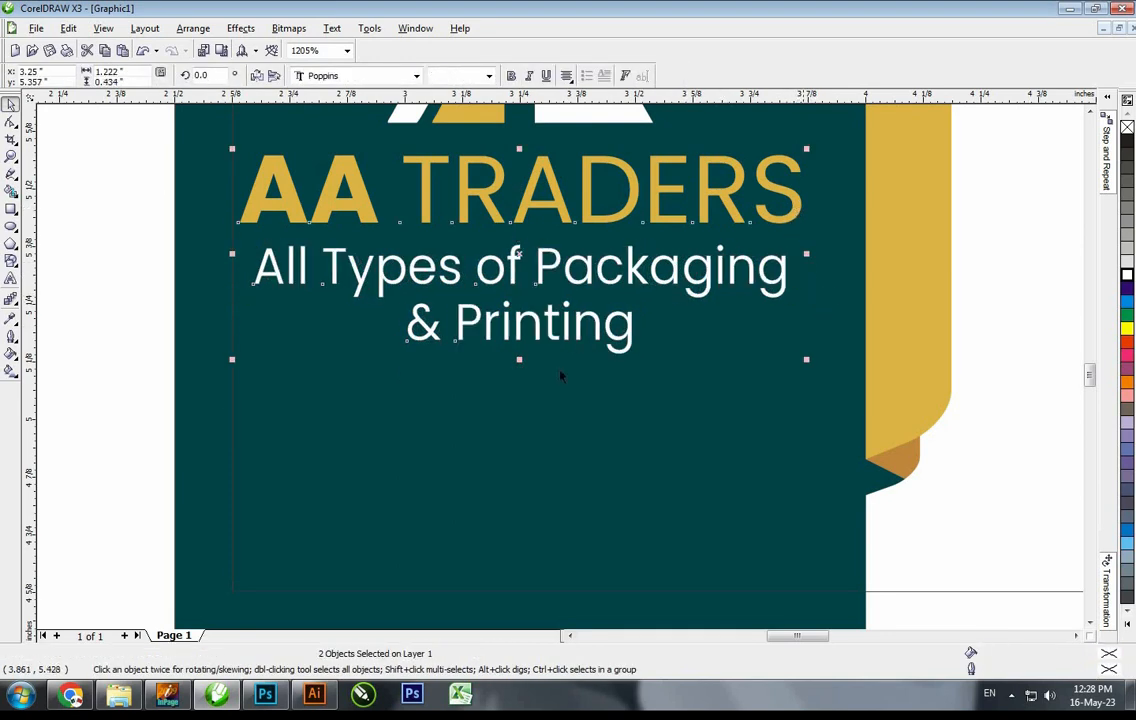
key("Escape")
Move the logo, name and tagline together higher up the card
scroll(480, 397, "down", 2)
key("F2")
left_click_drag(274, 161, 789, 482)
left_click_drag(261, 197, 611, 500)
left_click_drag(500, 440, 500, 396)
left_click(336, 391)
Place the QR code on the teal card with a white background, centred below the text
scroll(560, 380, "down", 2)
key("F2")
left_click_drag(175, 440, 669, 345)
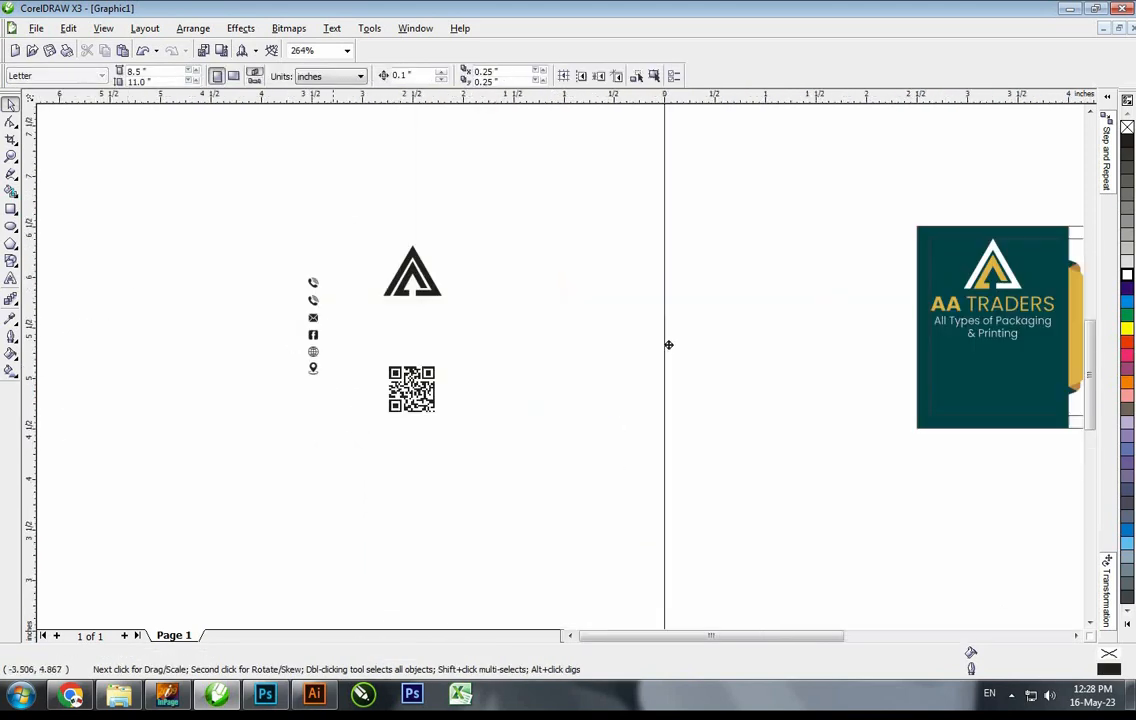
left_click_drag(413, 390, 1007, 381)
scroll(755, 210, "down", 1)
key("F2")
left_click_drag(815, 342, 985, 257)
left_click(1127, 275)
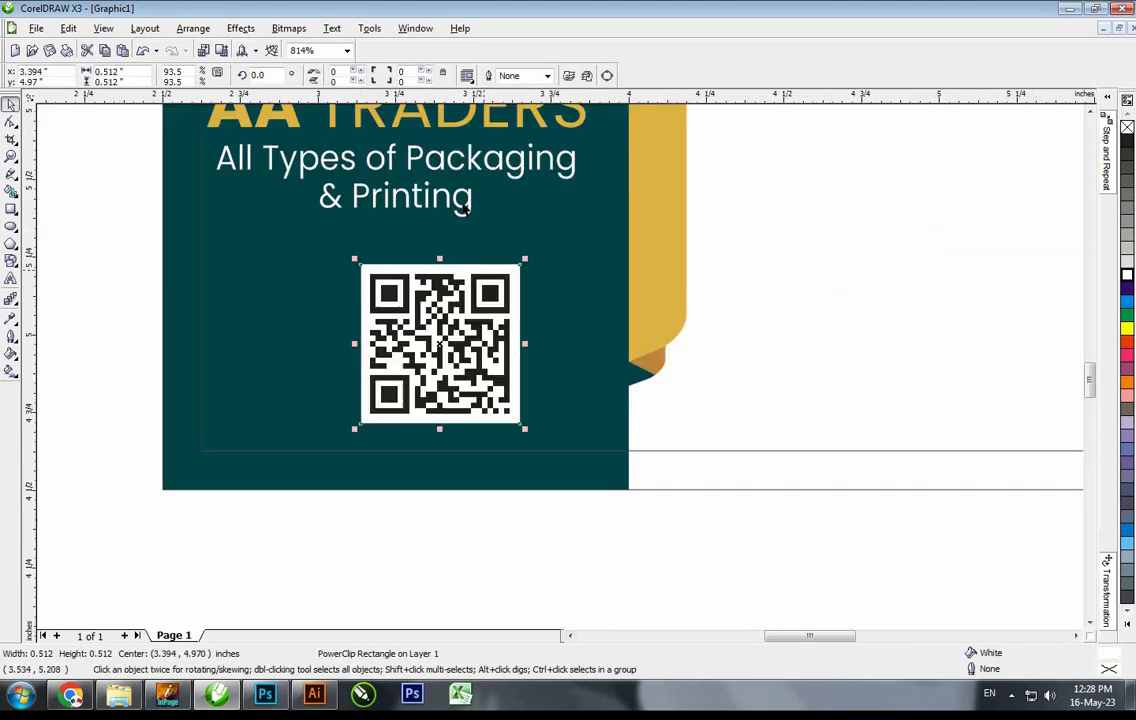
key("c")
key("Escape")
left_click_drag(472, 332, 472, 348)
left_click(590, 503)
Group the front objects, centre them vertically on the teal card, then ungroup them
scroll(380, 421, "down", 1)
key("F2")
left_click_drag(222, 108, 565, 476)
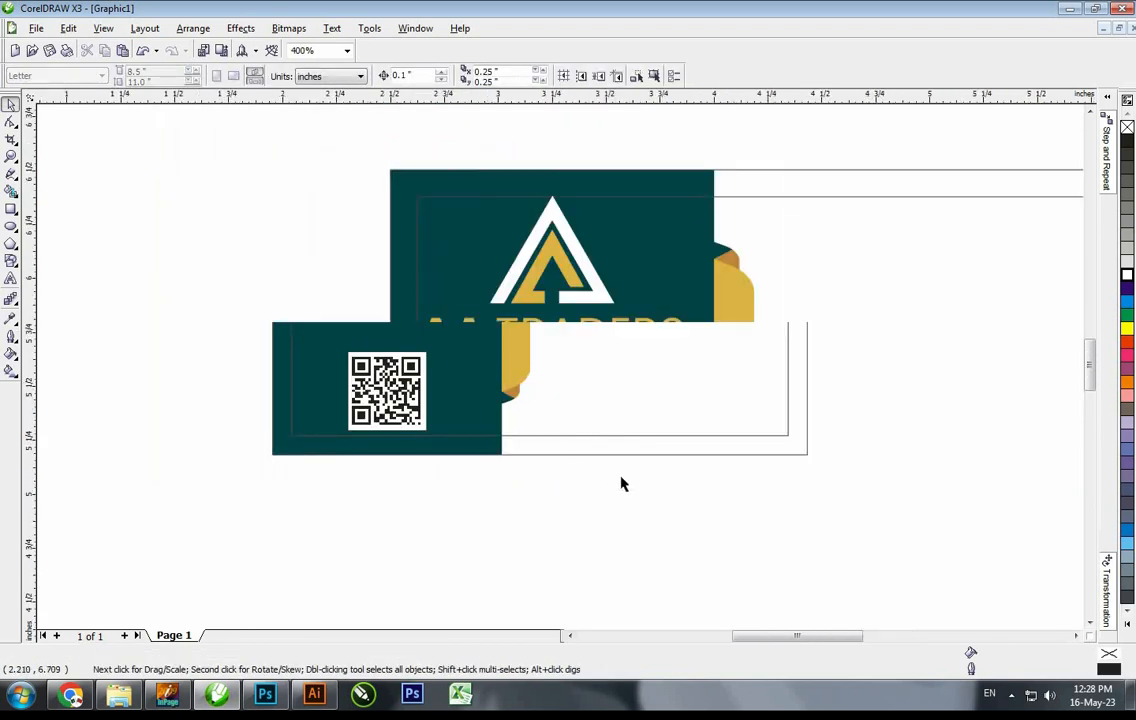
left_click_drag(226, 130, 713, 580)
key("ctrl+g")
left_click(683, 472, "shift")
key("e")
left_click(573, 251)
scroll(571, 248, "down", 1)
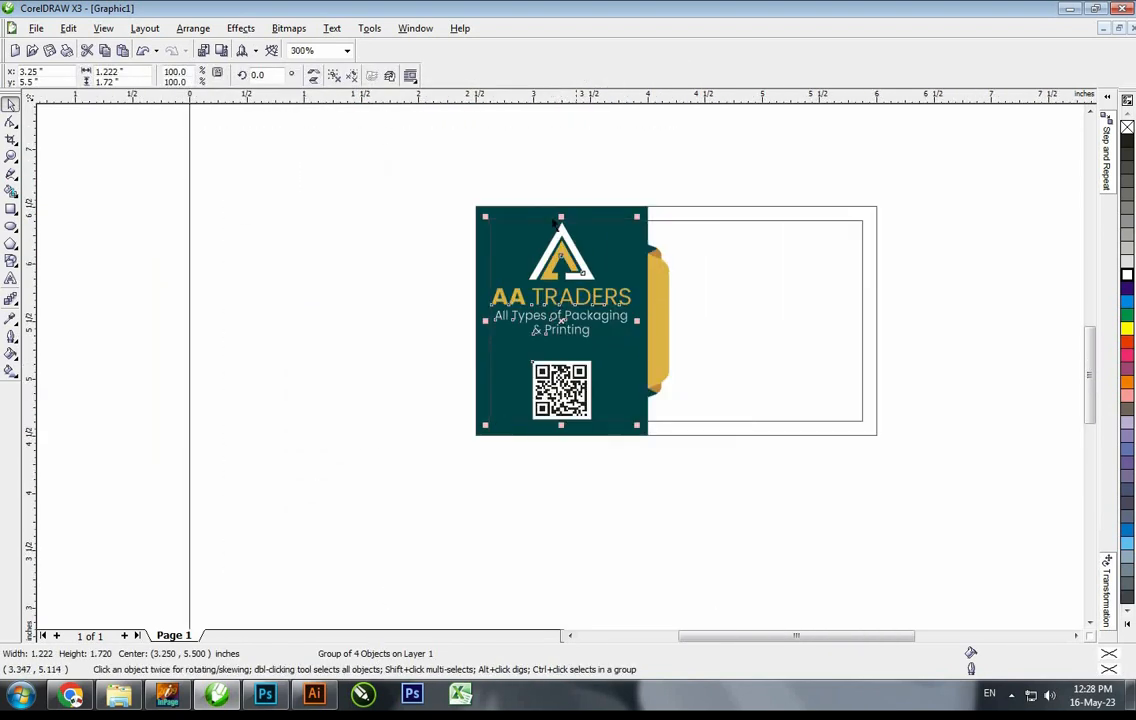
key("ctrl+u")
key("F2")
left_click_drag(407, 133, 883, 435)
key("Escape")
key("F2")
left_click_drag(213, 466, 813, 352)
Drop a copy of AA TRADERS on the card back at 10 pt and retype it as the cardholder's name
right_click(813, 352)
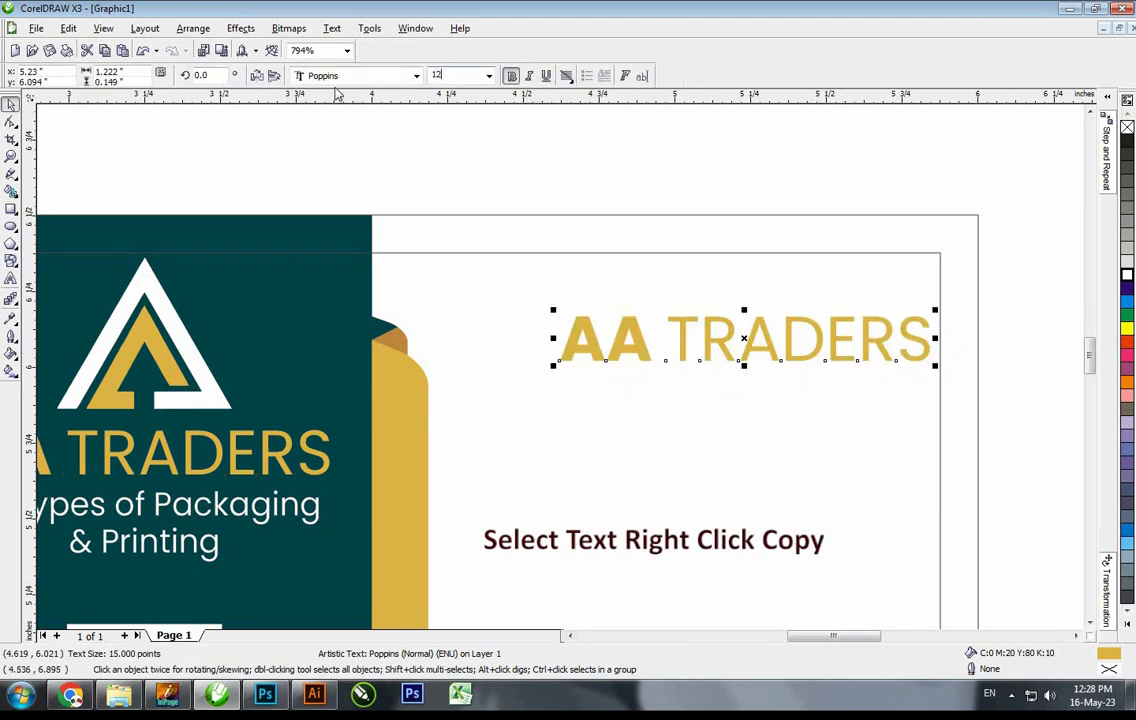
key("Return")
key("F2")
left_click_drag(318, 170, 1032, 582)
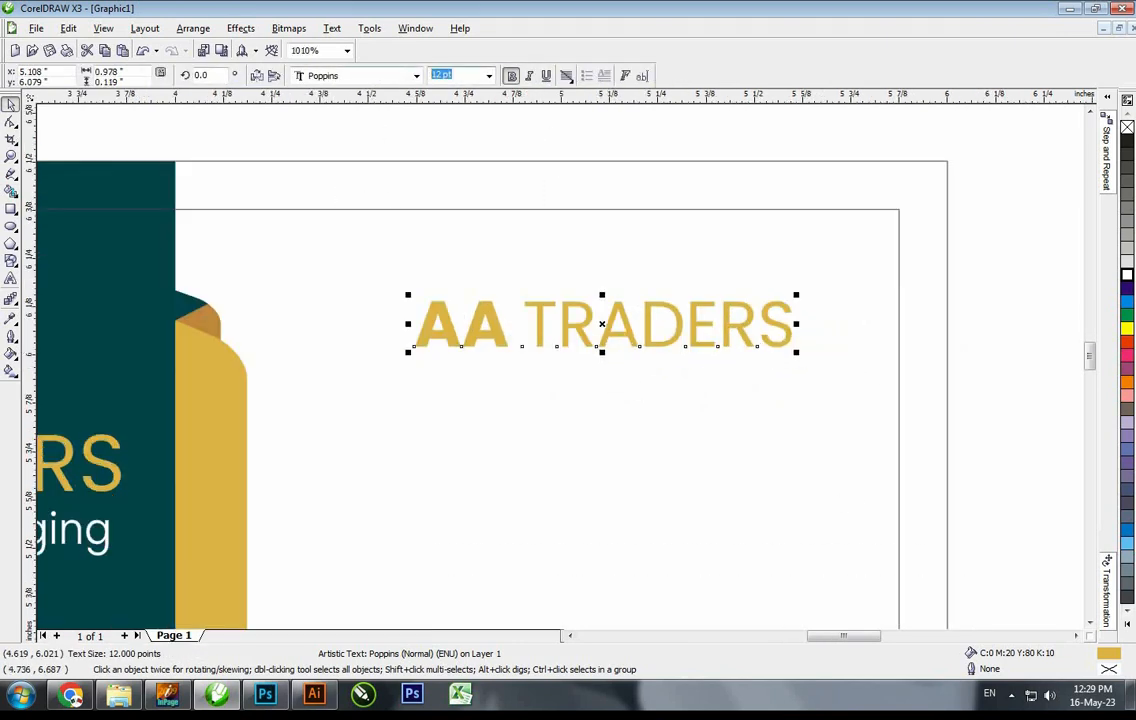
type("10")
key("Return")
key("F8")
key("ctrl+a")
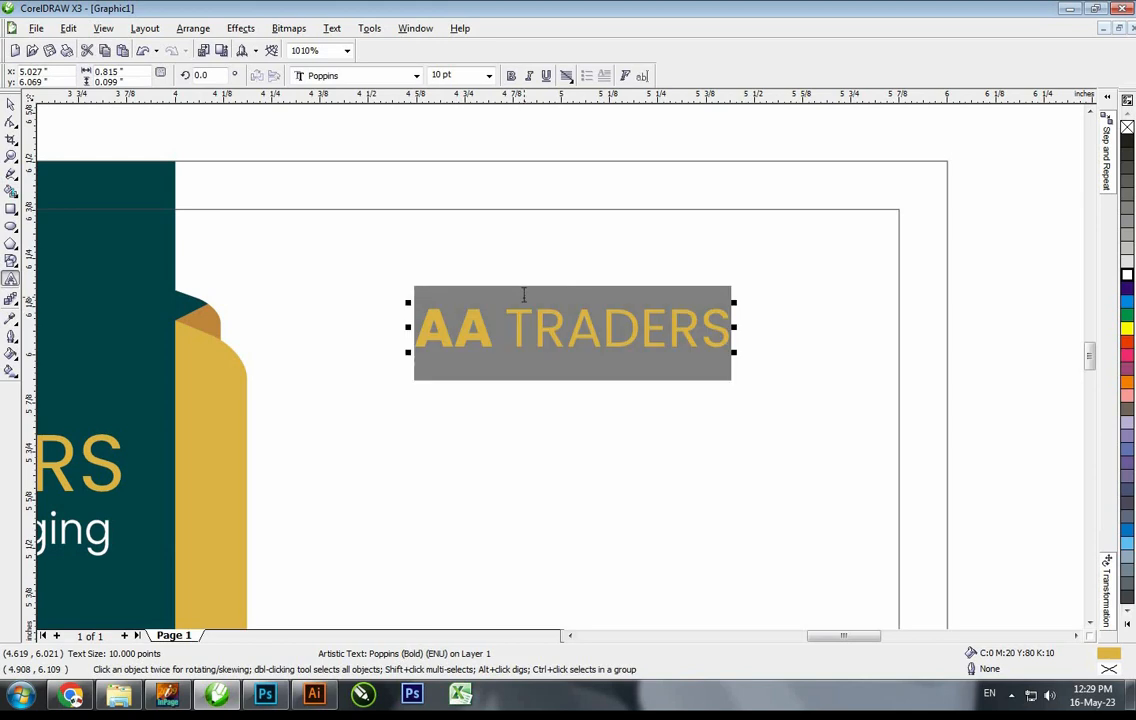
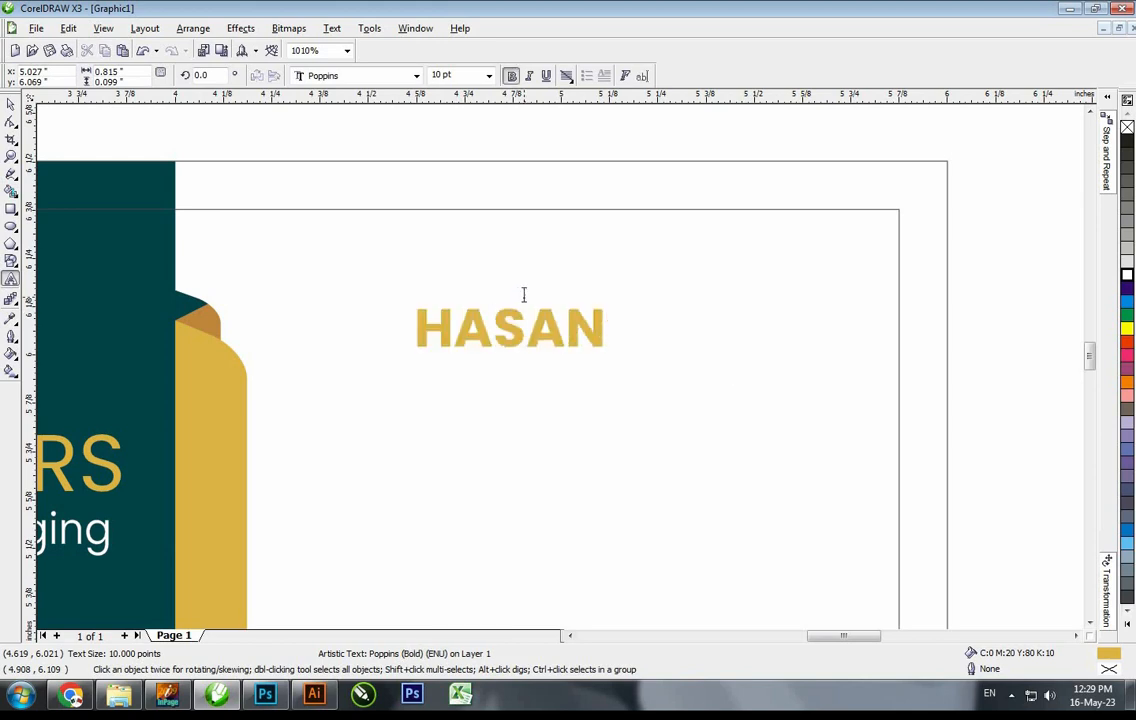
key("ctrl+space")
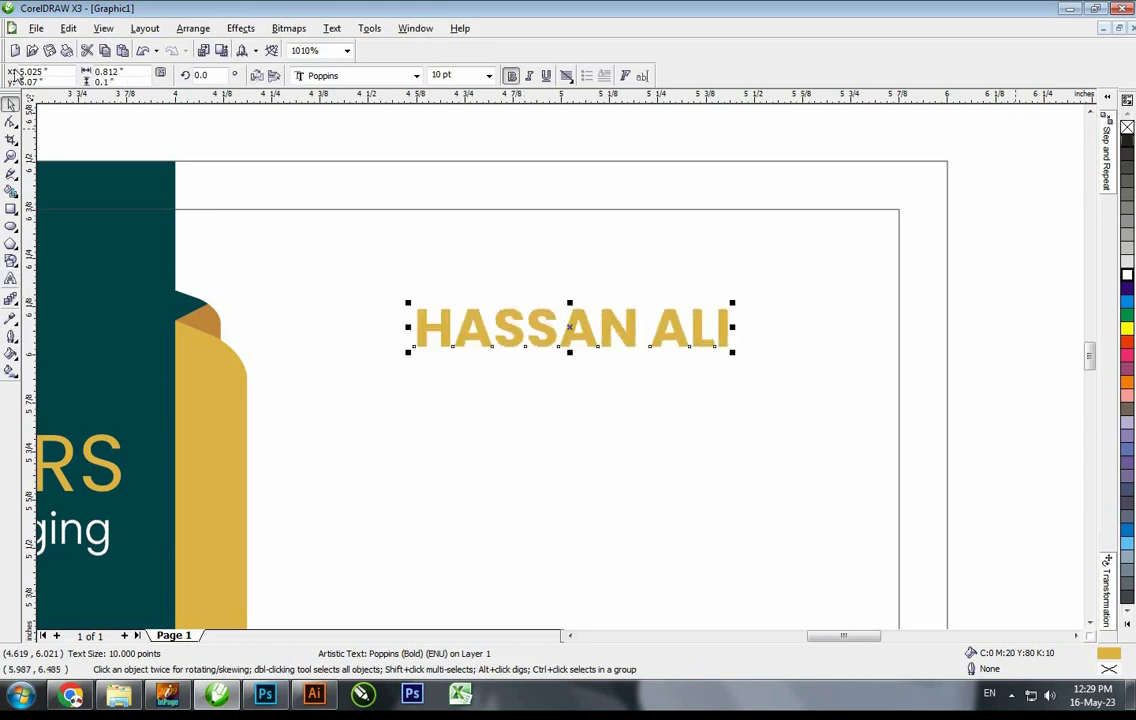
Copy the teal card's fill onto the name with Copy Properties and align it to the top
key("alt+e")
key("m")
left_click(611, 376)
left_click(108, 193)
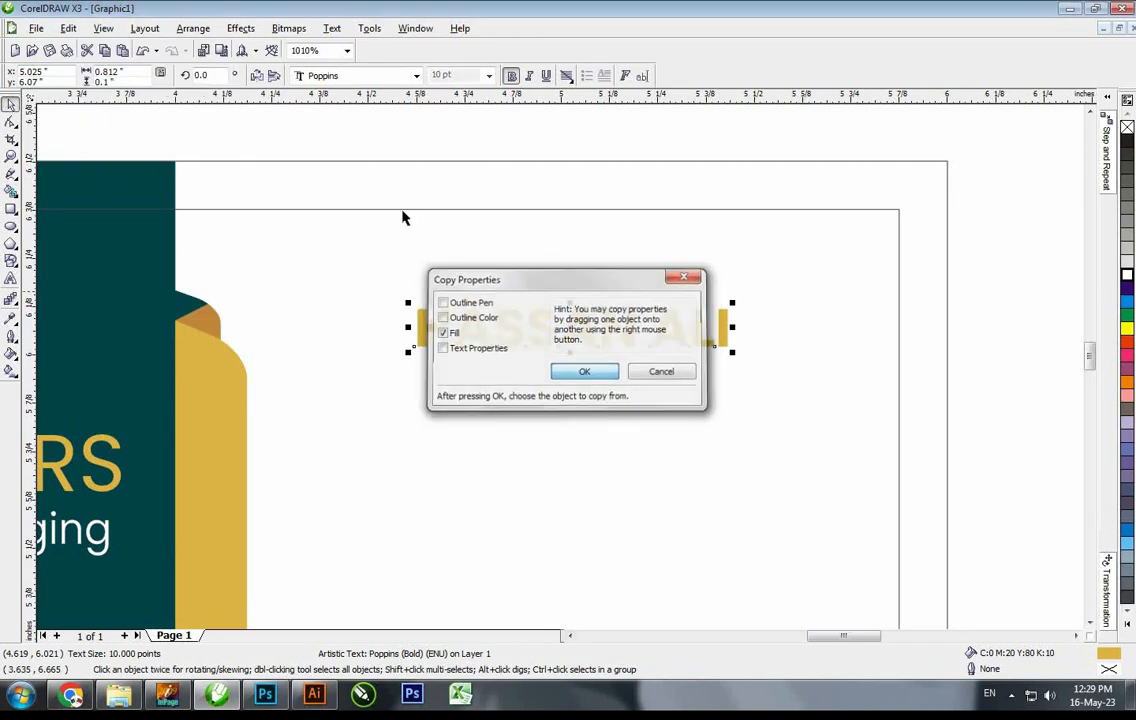
key("t")
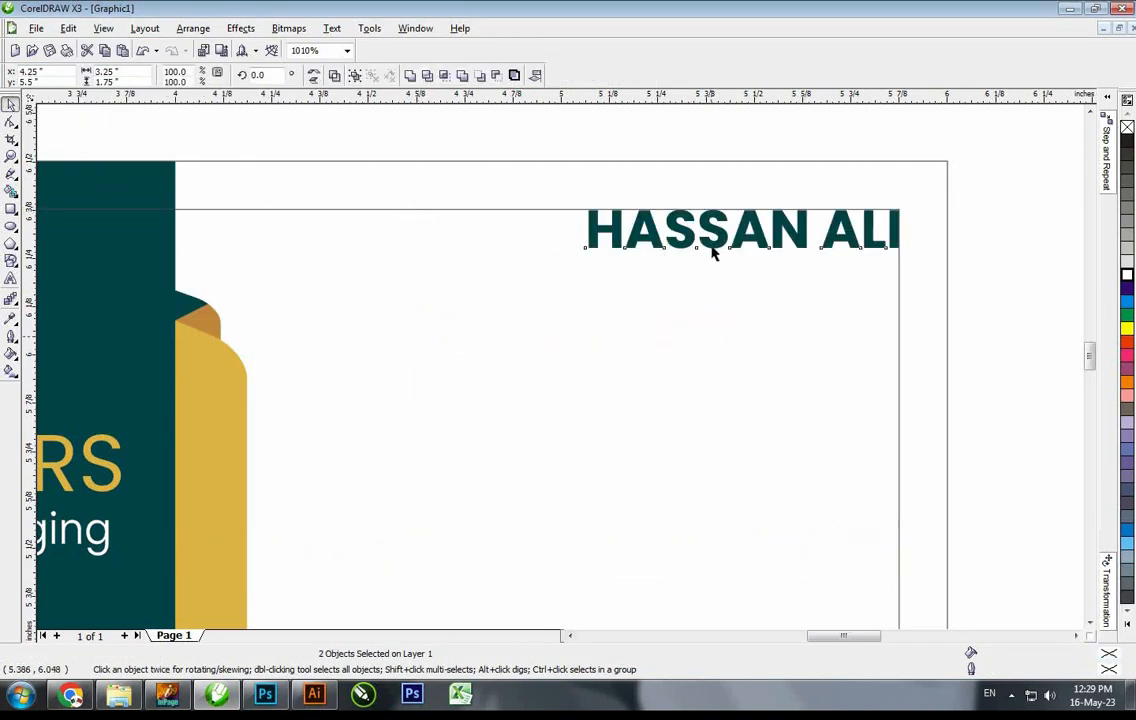
key("Escape")
Duplicate the name below it as non-bold 8 pt 'C.E.O' text
left_click_drag(719, 241, 729, 304)
right_click(729, 304)
scroll(691, 247, "up", 1)
left_click(417, 76)
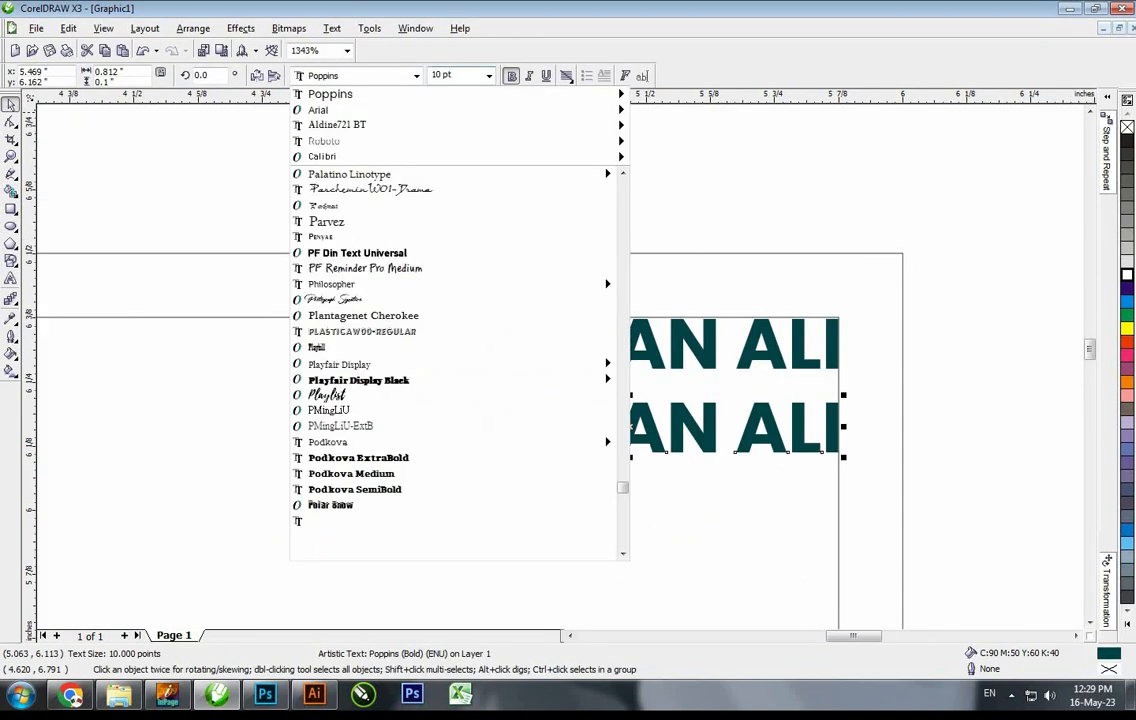
left_click(489, 76)
left_click_drag(458, 76, 432, 80)
type("8")
key("Return")
key("F8")
key("ctrl+a")
key("ctrl+b")
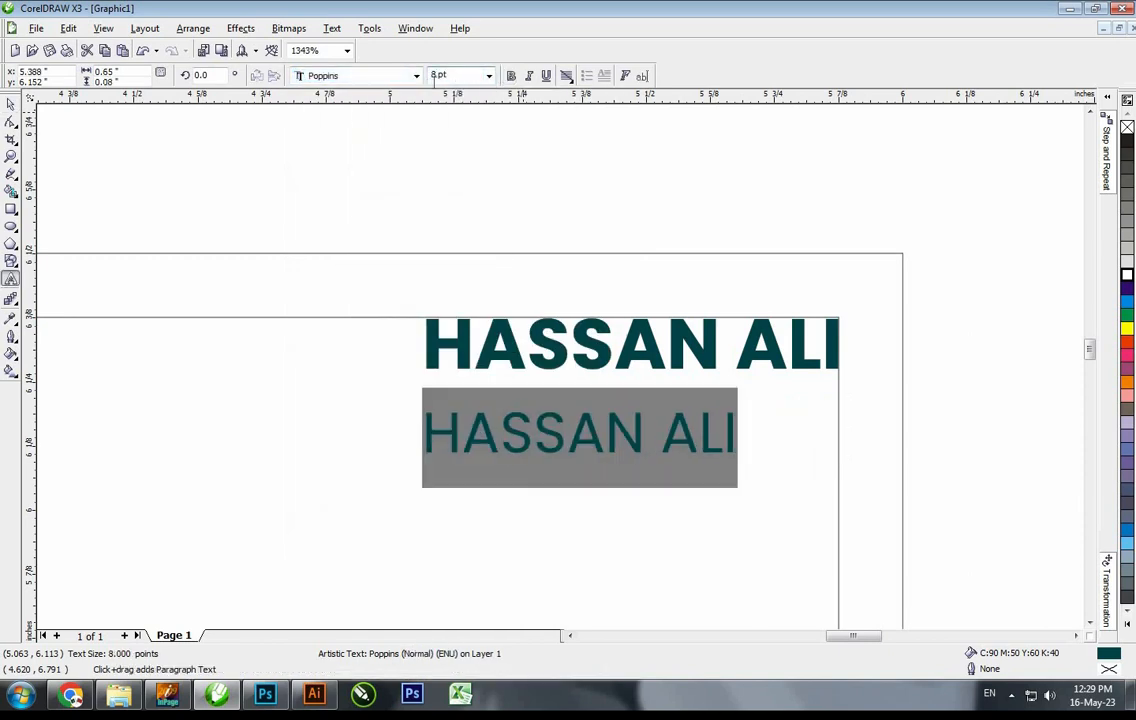
type("C.E.O")
key("ctrl+space")
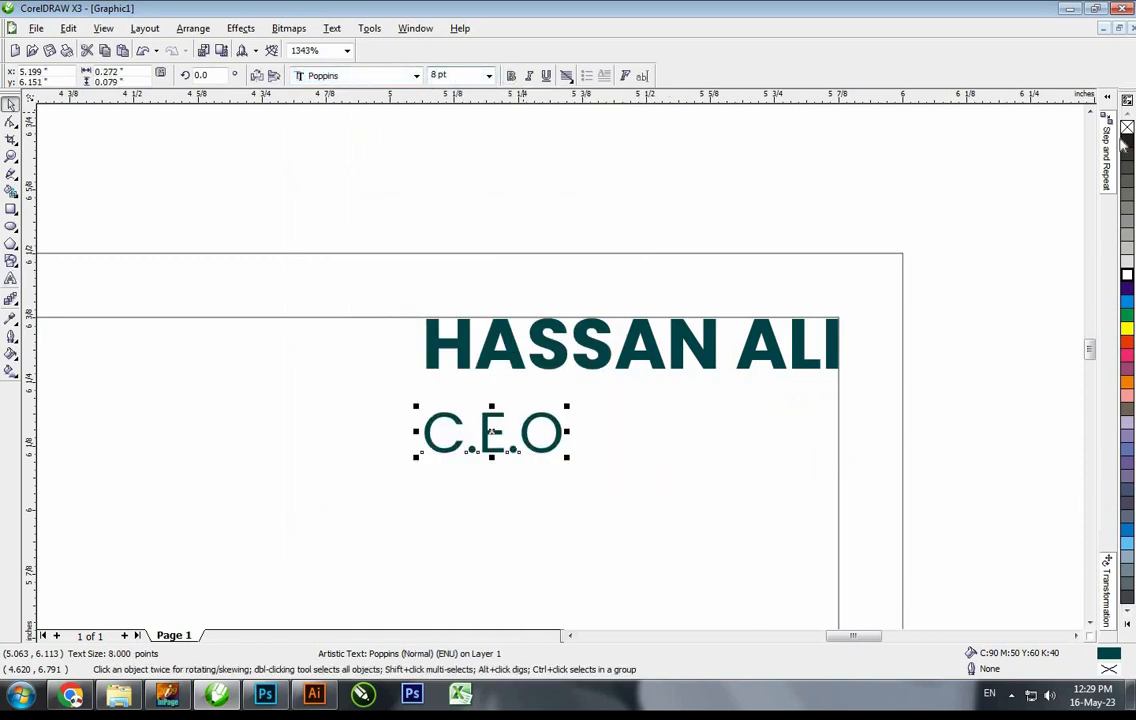
Right-align C.E.O snugly under the name and colour it grey
left_click(815, 367, "shift")
key("r")
key("Escape")
left_click_drag(814, 412, 815, 387)
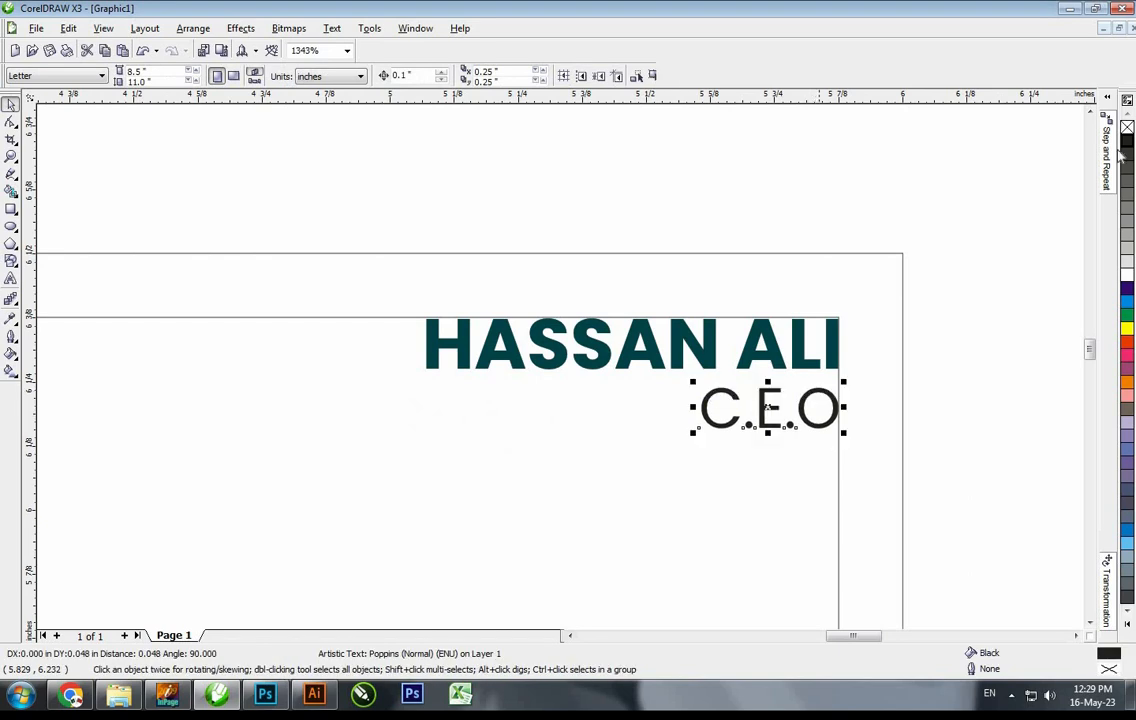
left_click(1127, 154)
left_click(687, 147)
key("F2")
key("F3")
key("F2")
left_click_drag(332, 292, 654, 512)
Copy the C.E.O text to the lower left and start typing the phone number
left_click_drag(762, 375, 396, 464)
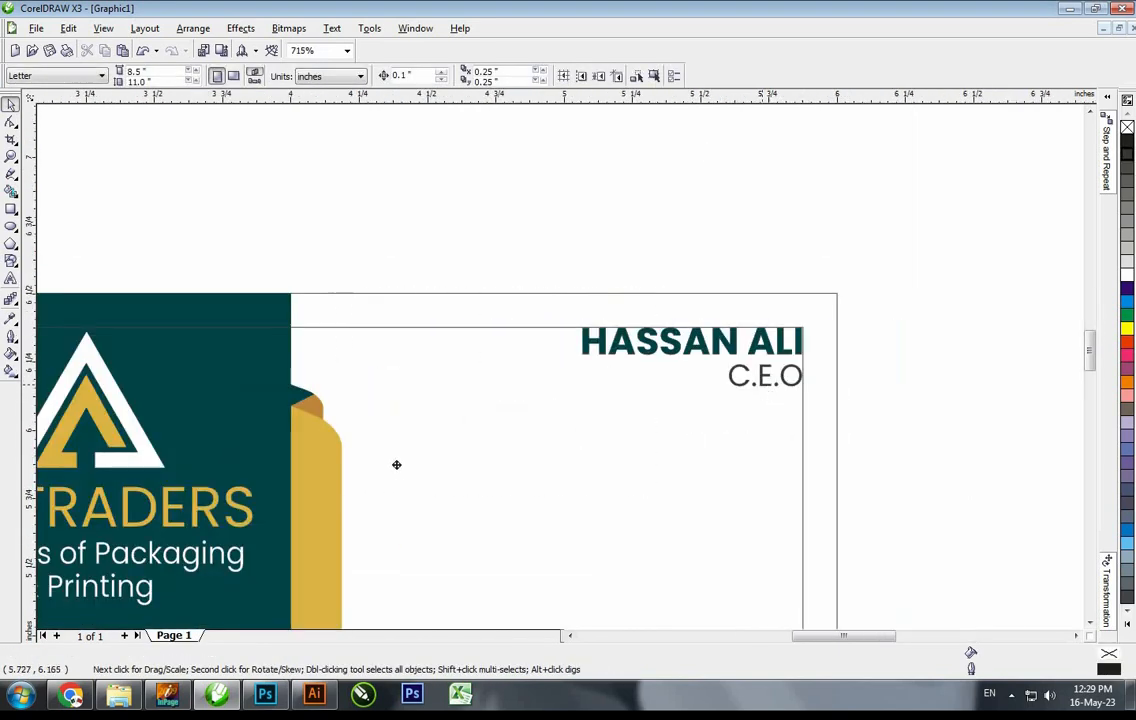
right_click(396, 464)
key("F2")
left_click_drag(270, 354, 678, 682)
key("F8")
key("ctrl+a")
type("+92")
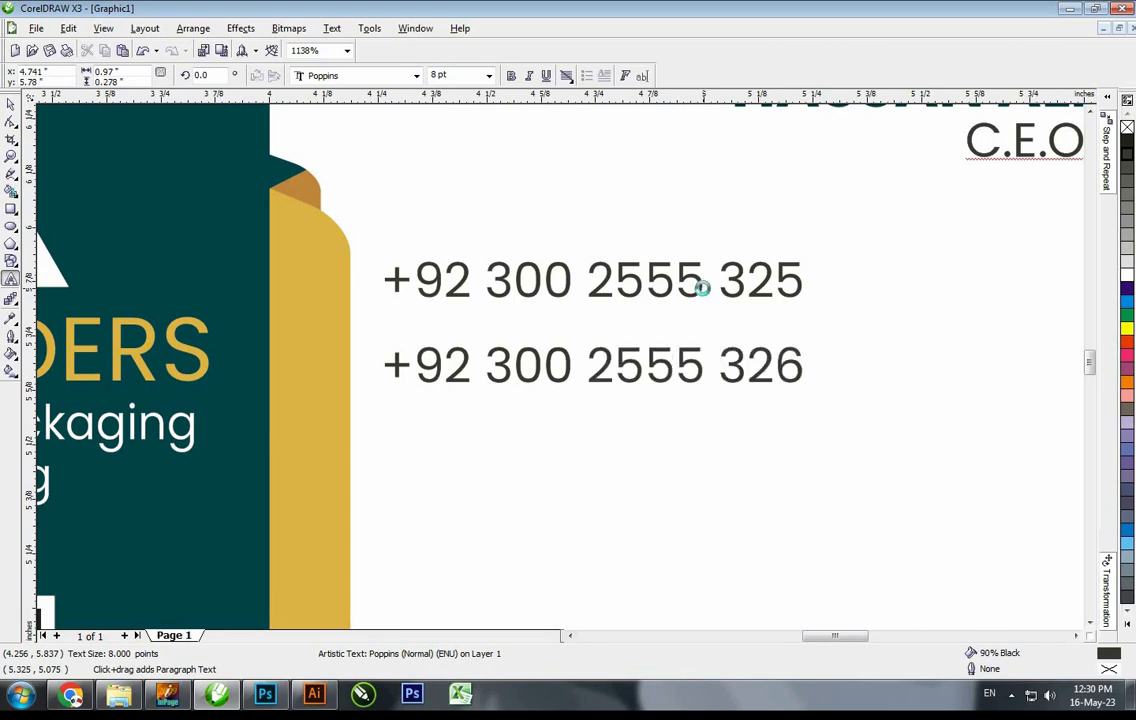
Finish typing the e-mail, website, company and address lines down to Karachi-Pakistan
scroll(419, 422, "down", 4)
scroll(500, 396, "up", 3)
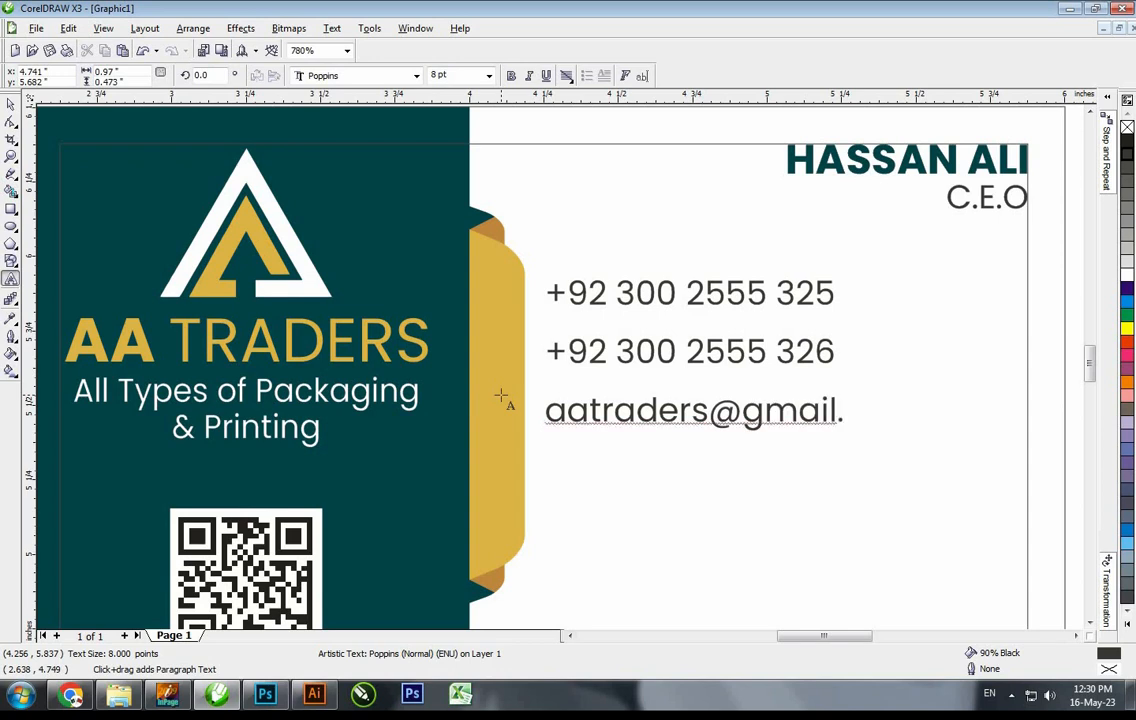
type("com")
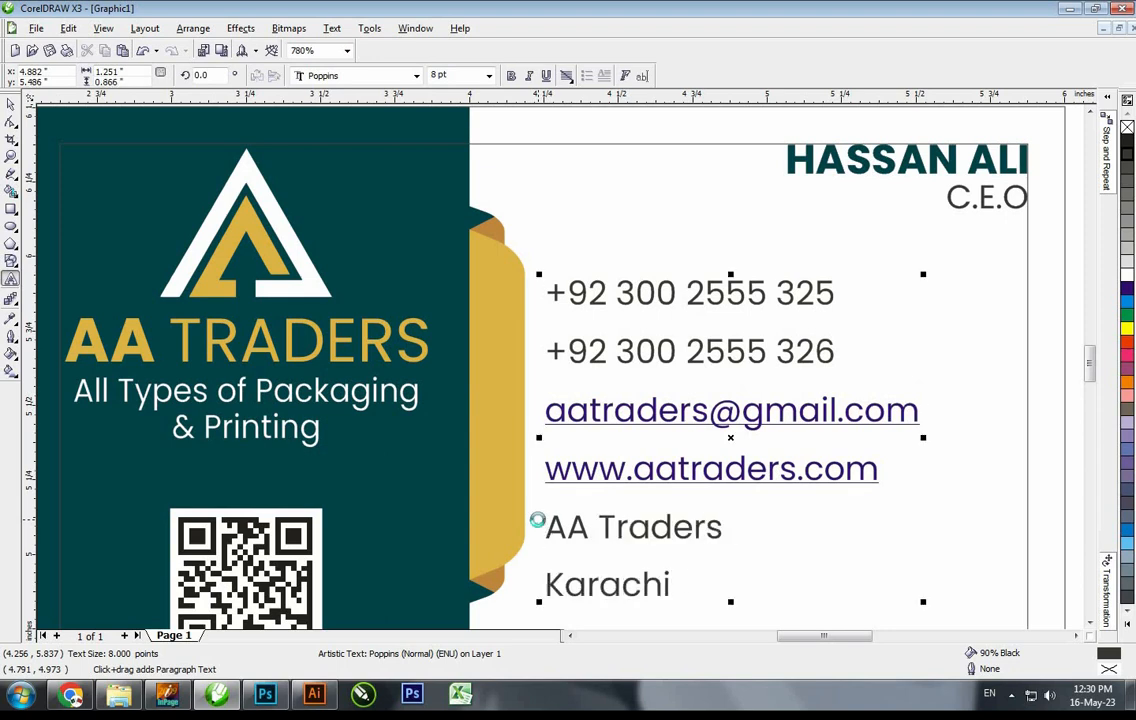
key("ctrl+space")
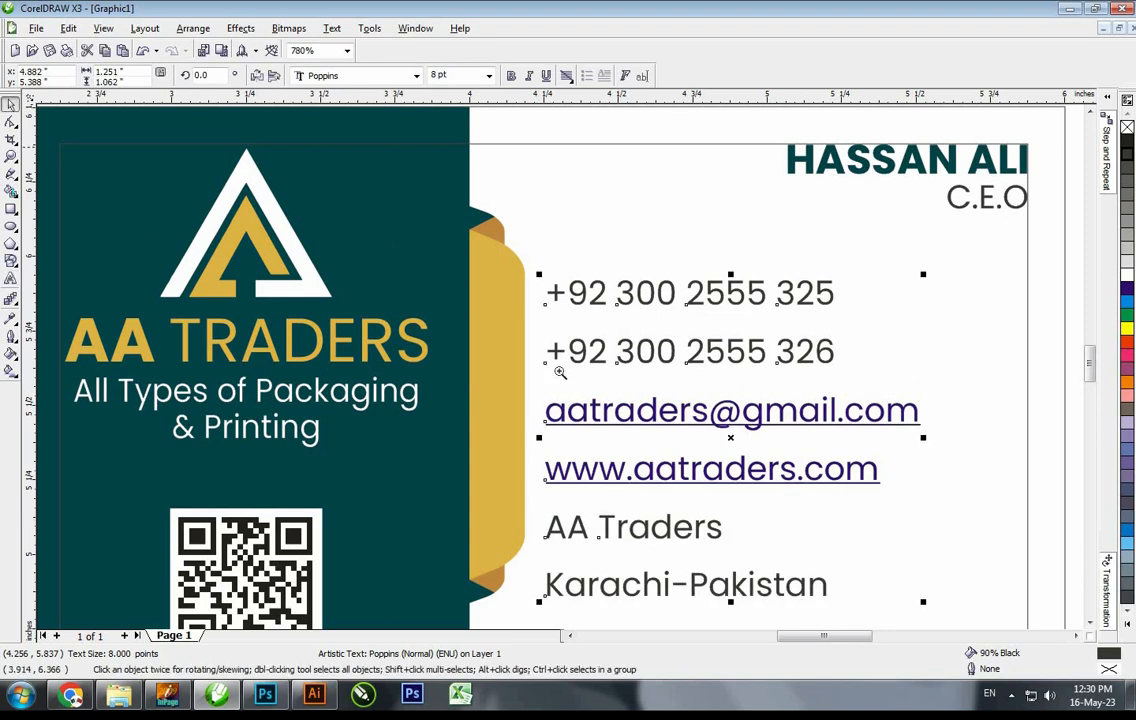
Set the contact text block to 7 pt
key("F3")
key("F2")
left_click_drag(401, 238, 721, 510)
type("7")
key("Return")
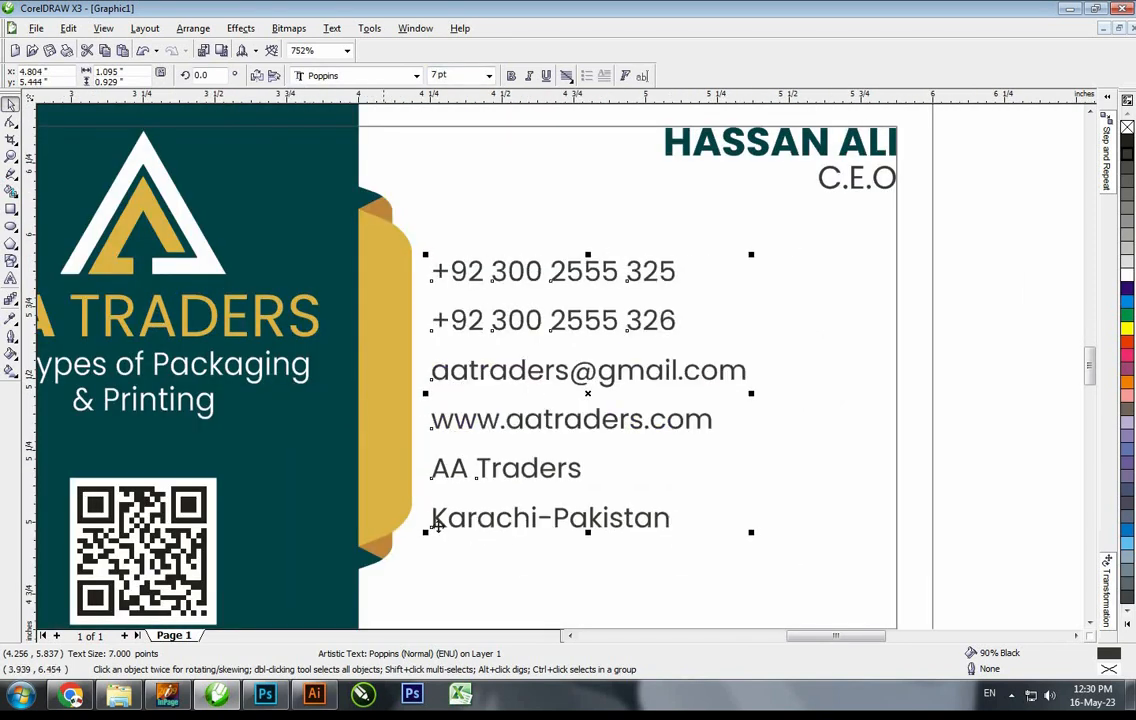
key("F10")
Drag the bottom nodes of the gold strip and brown tab down to lengthen the strip
key("space")
left_click(388, 518)
left_click(381, 548, "shift")
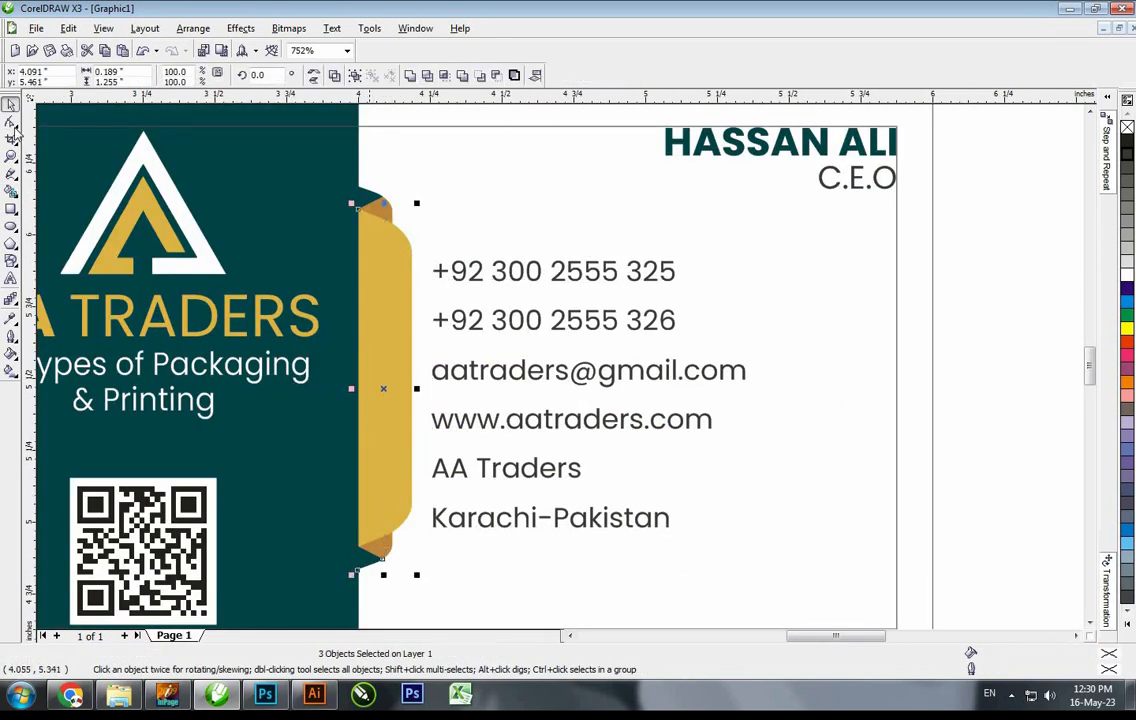
left_click_drag(252, 358, 541, 577)
left_click_drag(412, 503, 412, 531)
Centre the contact text vertically on the gold strip and nudge it slightly left
left_click(9, 105)
left_click(450, 271)
left_click(401, 242, "shift")
key("e")
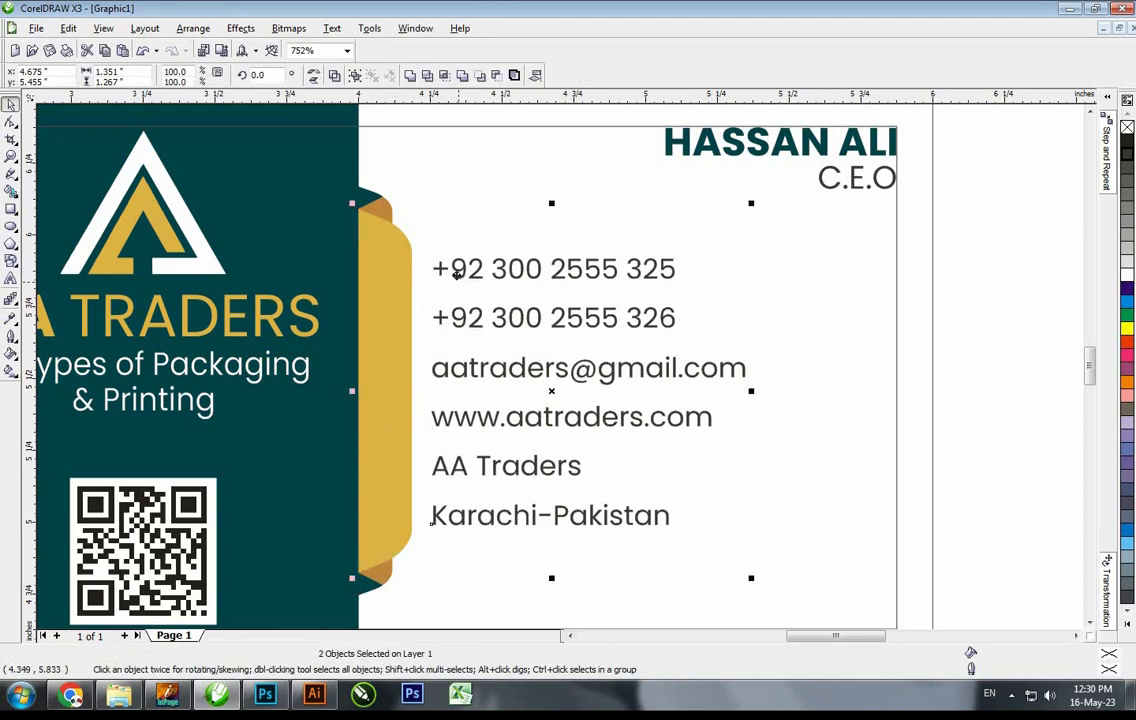
key("Escape")
left_click_drag(463, 271, 455, 271)
key("Escape")
scroll(568, 383, "down", 5)
scroll(364, 366, "up", 2)
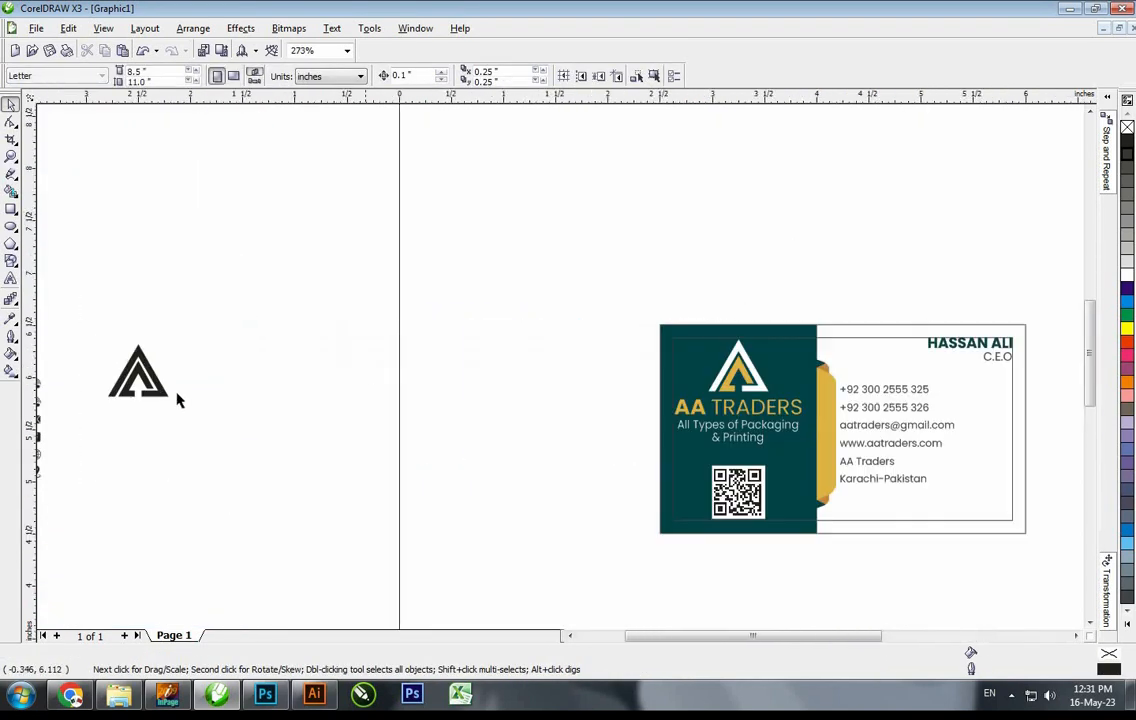
Bring the six contact icons onto the card beside the gold strip
scroll(609, 521, "down", 2)
scroll(490, 425, "up", 3)
left_click_drag(477, 222, 863, 373)
scroll(568, 373, "down", 3)
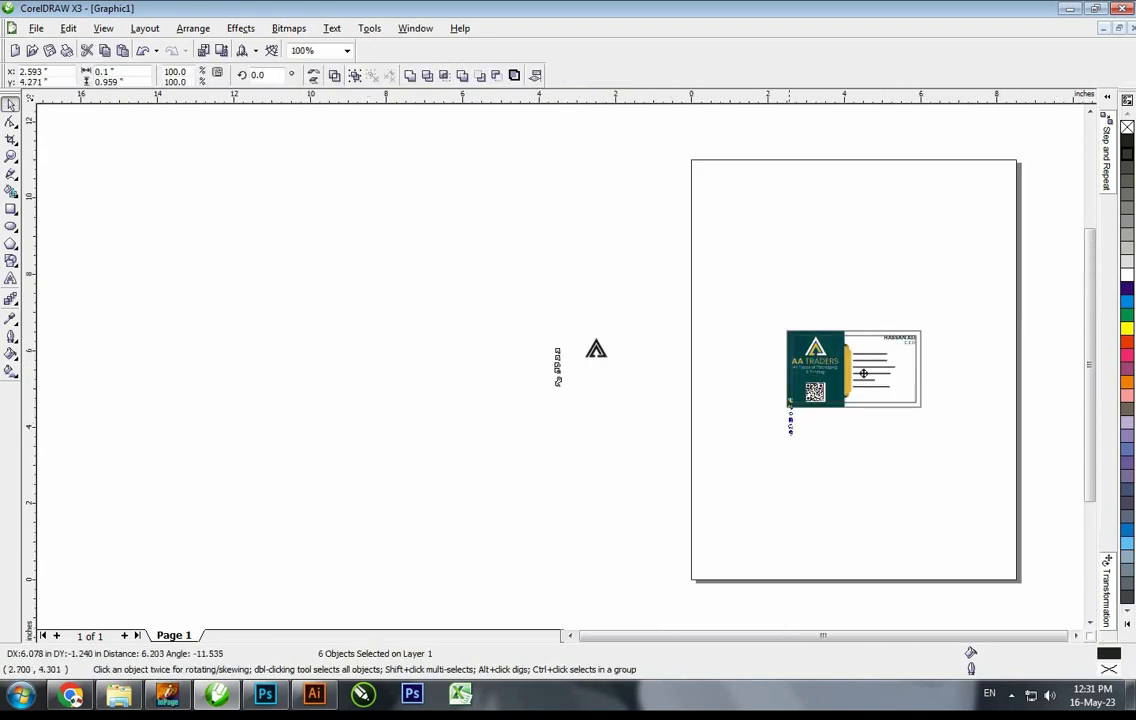
scroll(798, 333, "up", 5)
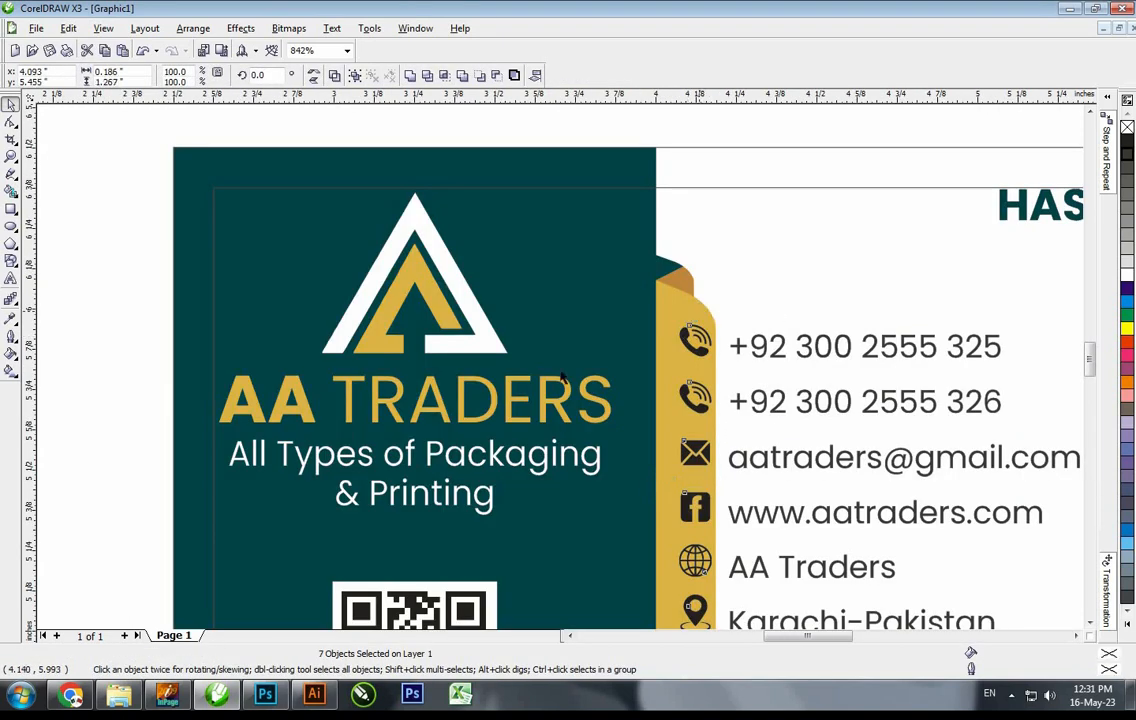
scroll(563, 377, "down", 5)
scroll(545, 255, "up", 5)
Break the contact text apart into separate lines
left_click(625, 259)
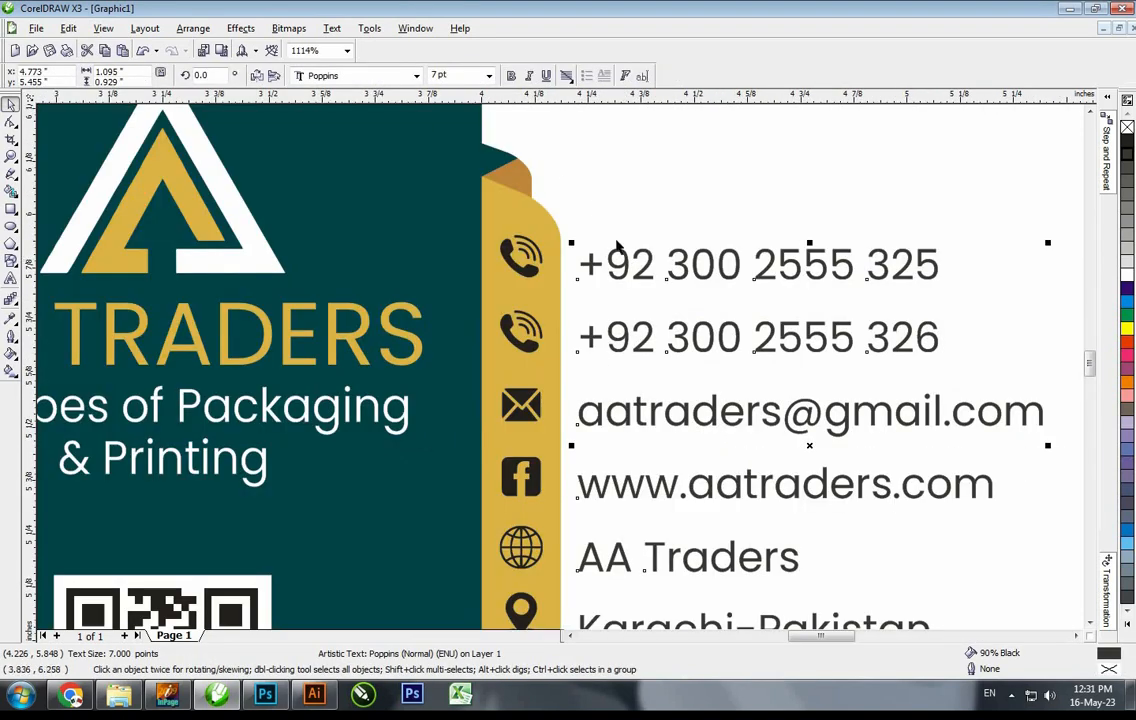
left_click(196, 29)
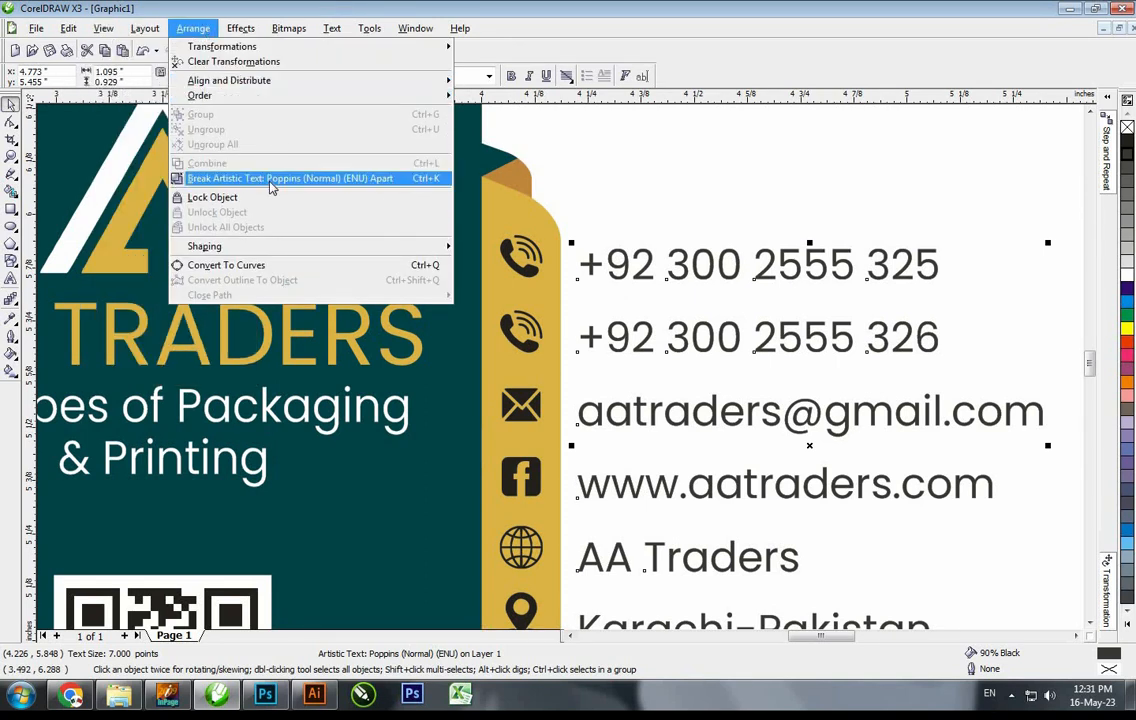
left_click(245, 178)
left_click(567, 249)
scroll(567, 249, "up", 2)
Centre the two phone icons and the envelope icon on their phone and e-mail lines
left_click(464, 244)
left_click(567, 249, "shift")
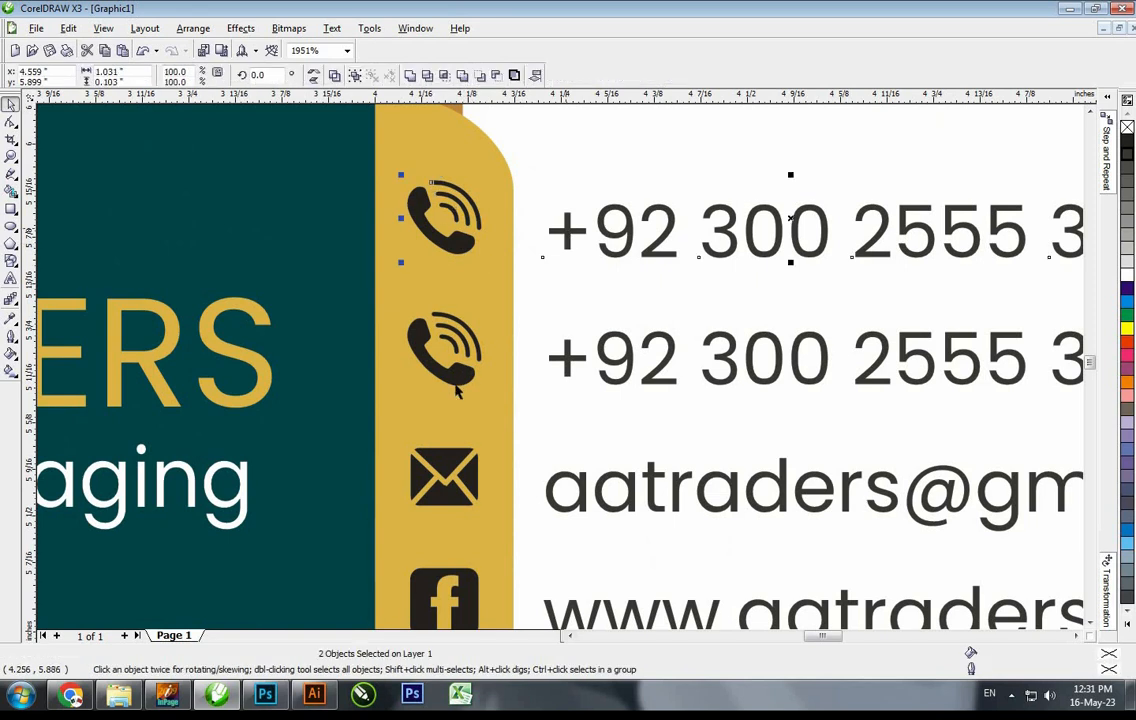
key("e")
left_click(458, 380)
left_click(579, 358, "shift")
key("e")
key("F3")
key("F2")
left_click_drag(403, 317, 511, 381)
left_click(476, 325)
left_click(597, 328, "shift")
key("e")
Centre the Facebook, globe and pin icons on the website, AA Traders and Karachi-Pakistan lines
left_click(469, 452)
left_click(577, 455, "shift")
key("e")
key("F3")
key("F2")
left_click(492, 320)
left_click(628, 322, "shift")
key("e")
left_click(488, 432)
left_click(613, 474, "shift")
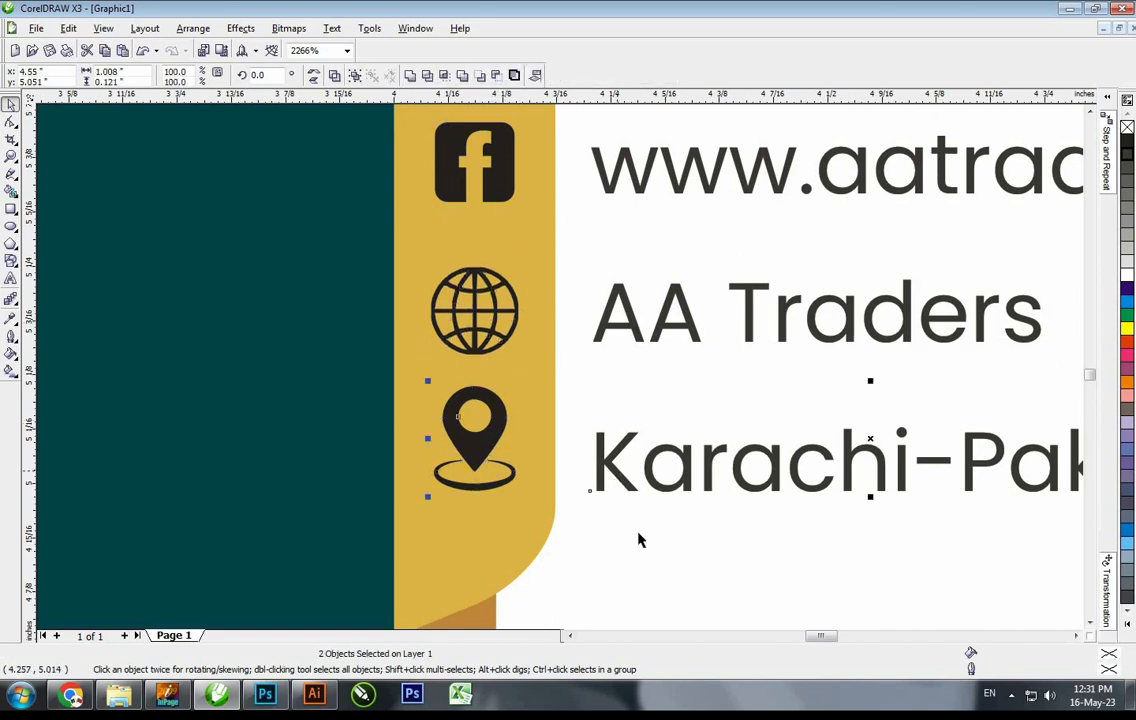
key("e")
left_click(638, 535)
key("F3")
key("F3")
Group the six contact text lines together
left_click_drag(799, 161, 437, 561)
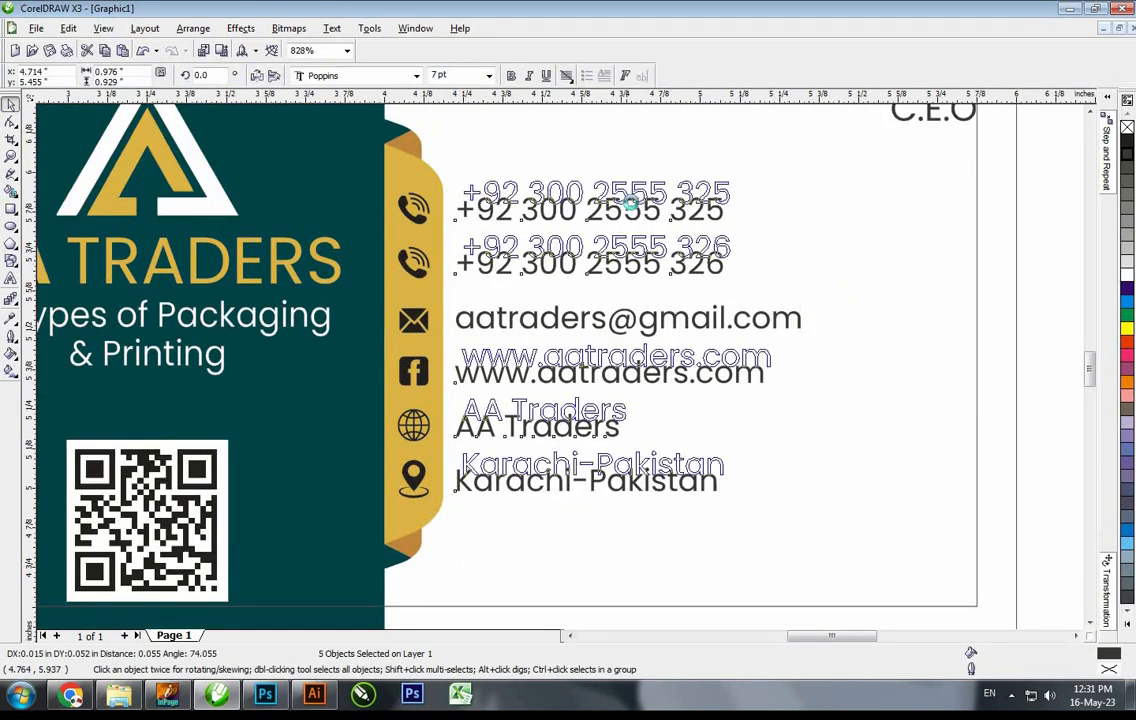
left_click(628, 320, "shift")
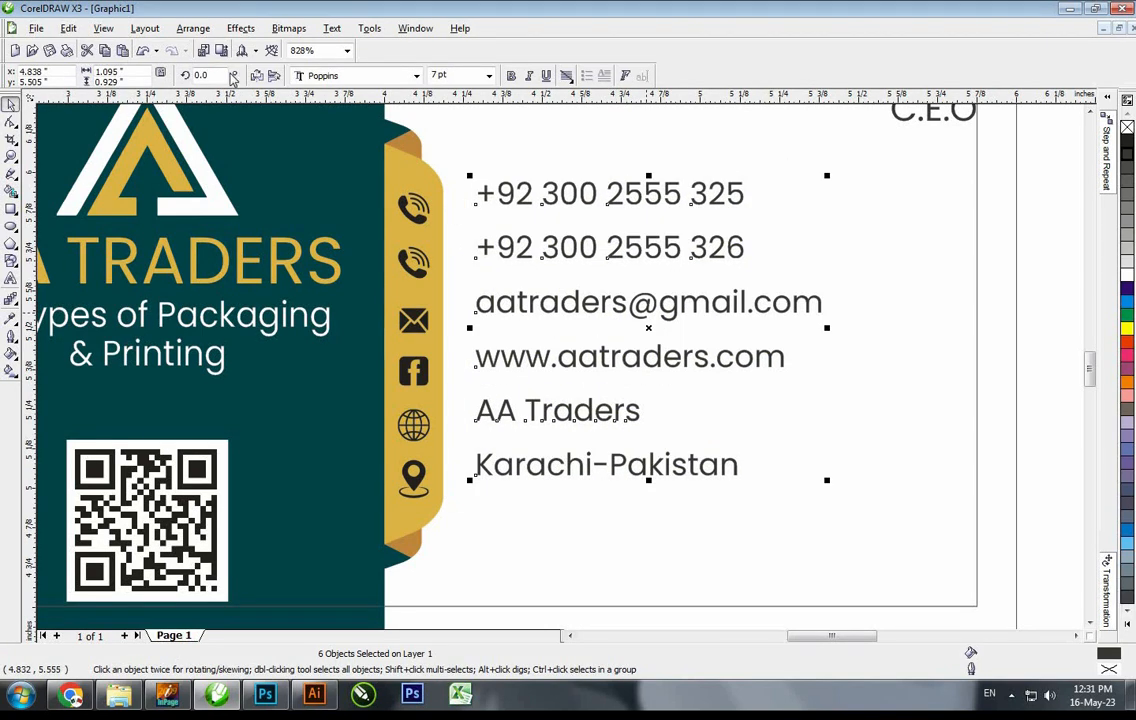
left_click(145, 30)
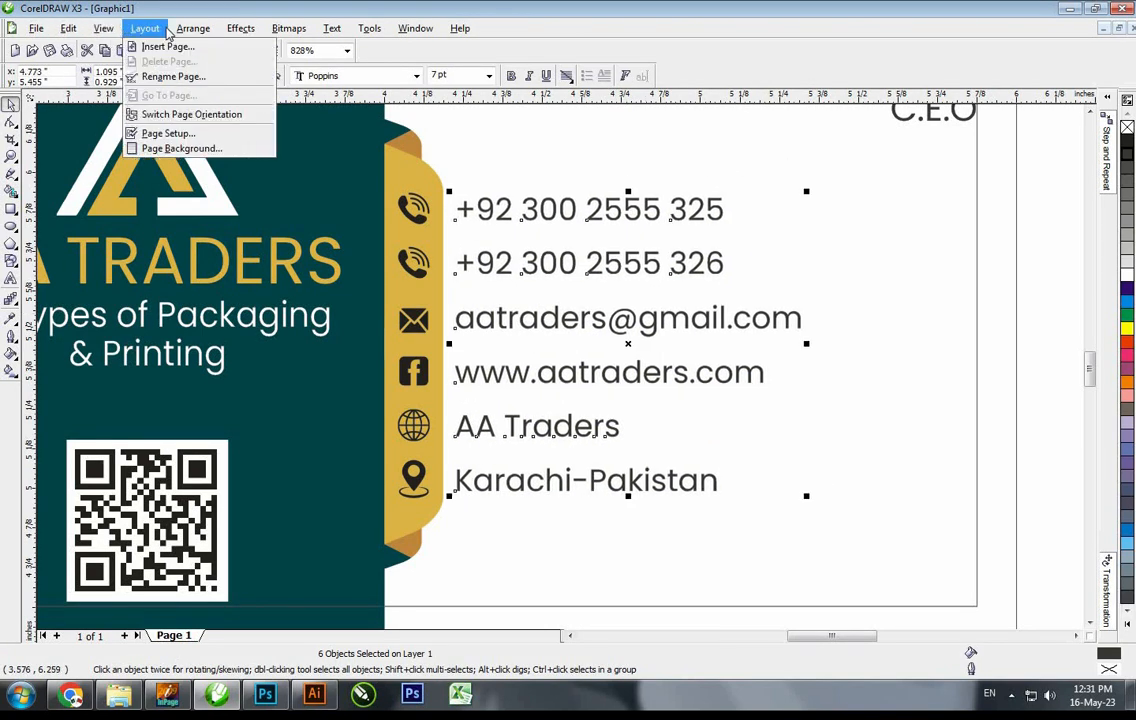
mouse_move(193, 28)
left_click(203, 115)
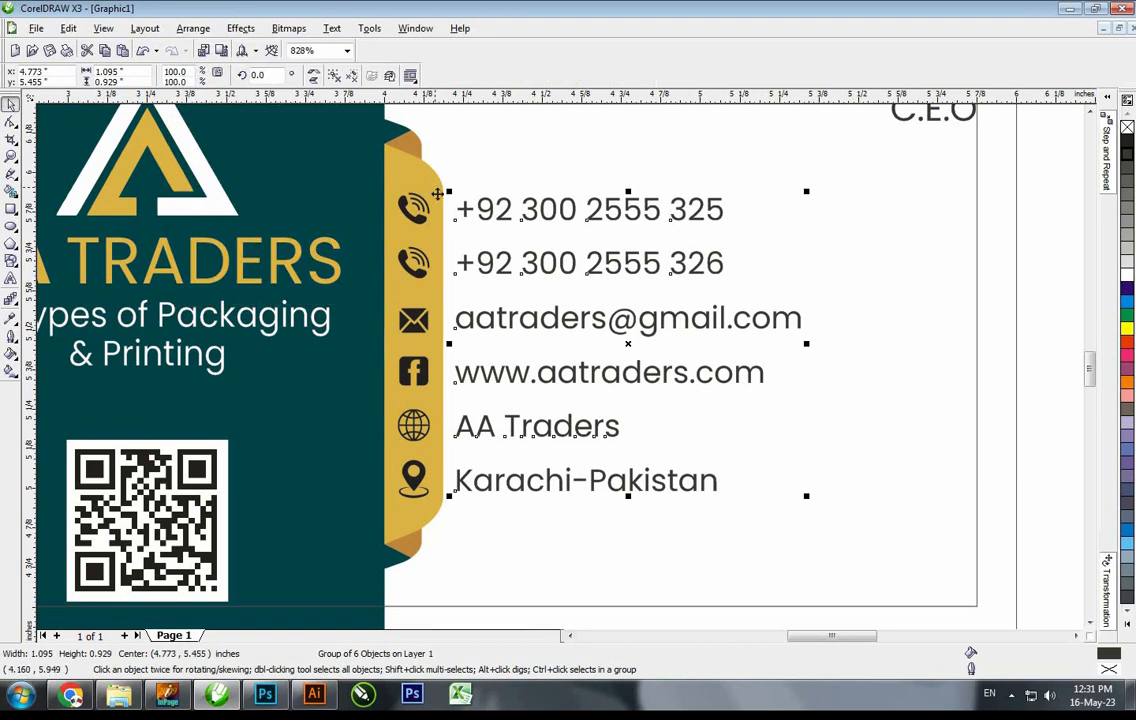
Group the six contact icons together and frame the whole card
left_click(436, 189, "shift")
left_click_drag(495, 157, 352, 530)
left_click(193, 28)
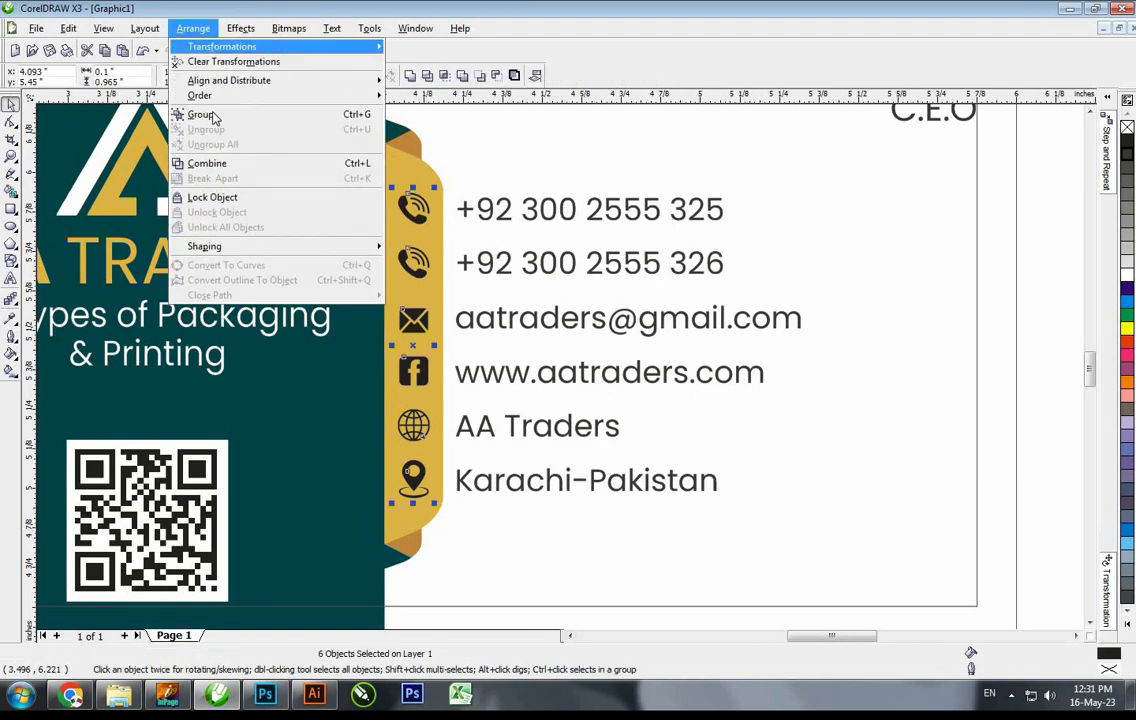
left_click(203, 115)
left_click(485, 215, "shift")
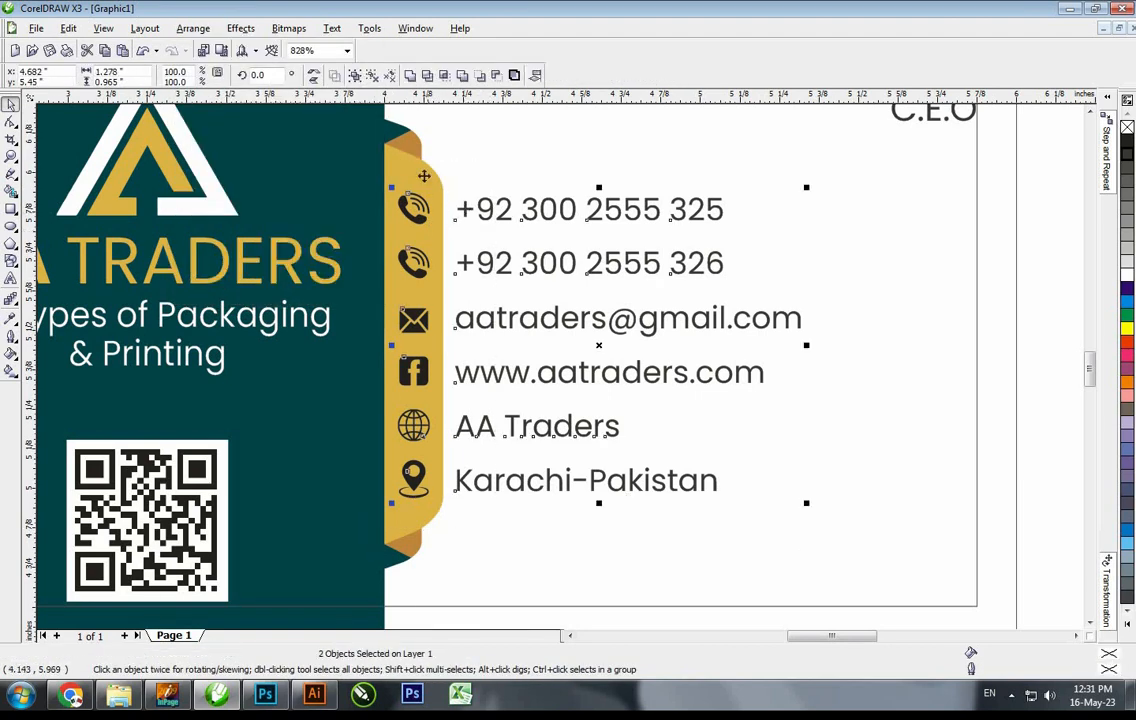
left_click(543, 162)
key("F3")
key("F3")
key("F2")
left_click_drag(758, 536, 438, 243)
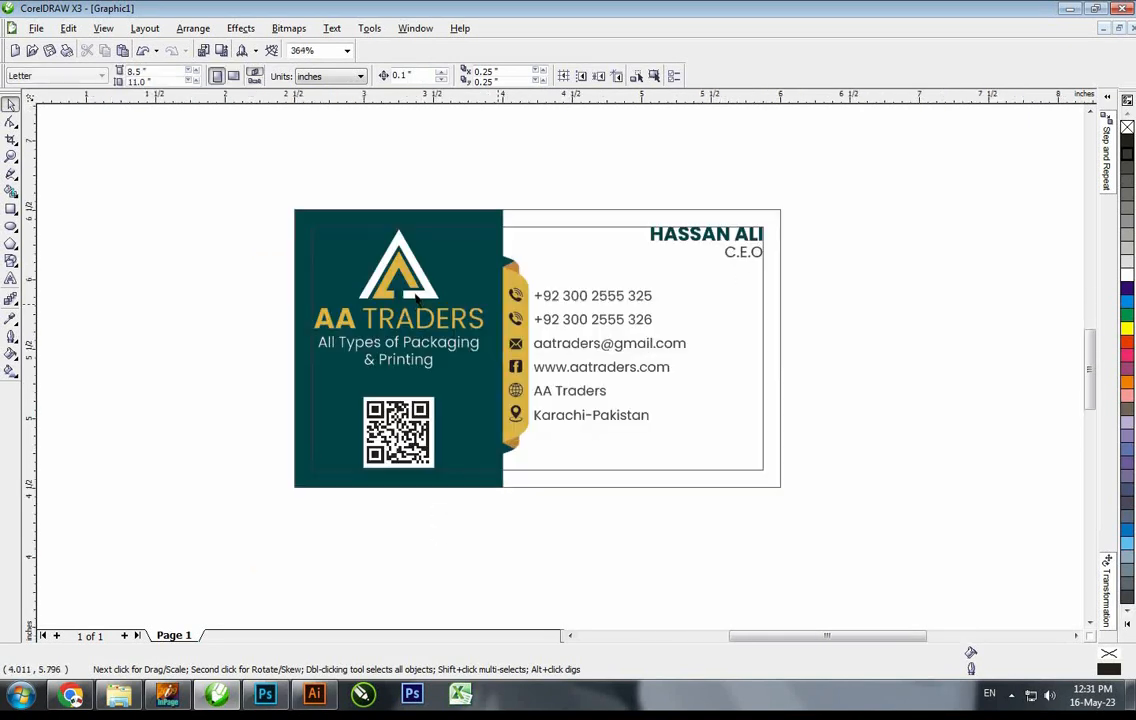
Drop a logo copy at the card's lower right and give it the name heading's dark teal fill
left_click_drag(420, 296, 845, 517)
right_click(764, 454)
left_click(68, 28)
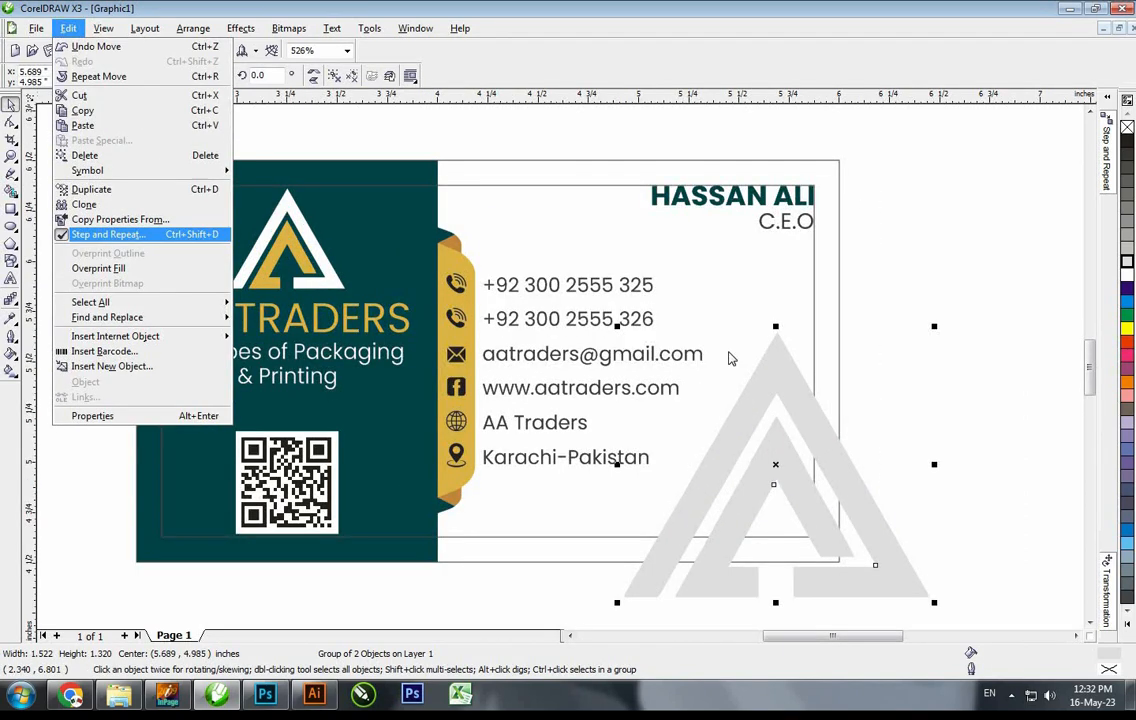
left_click(120, 219)
left_click(583, 371)
left_click(665, 208)
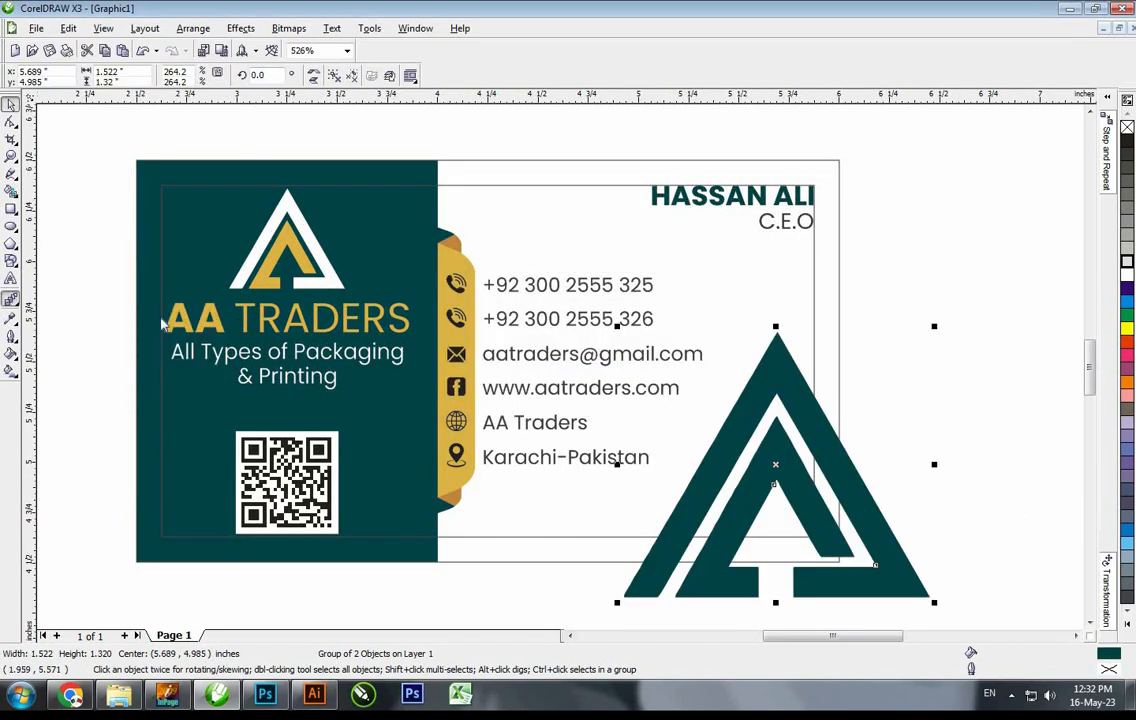
Apply Uniform transparency of 90 to the logo copy
left_click(11, 300)
left_click(149, 308)
left_click(104, 77)
left_click(82, 100)
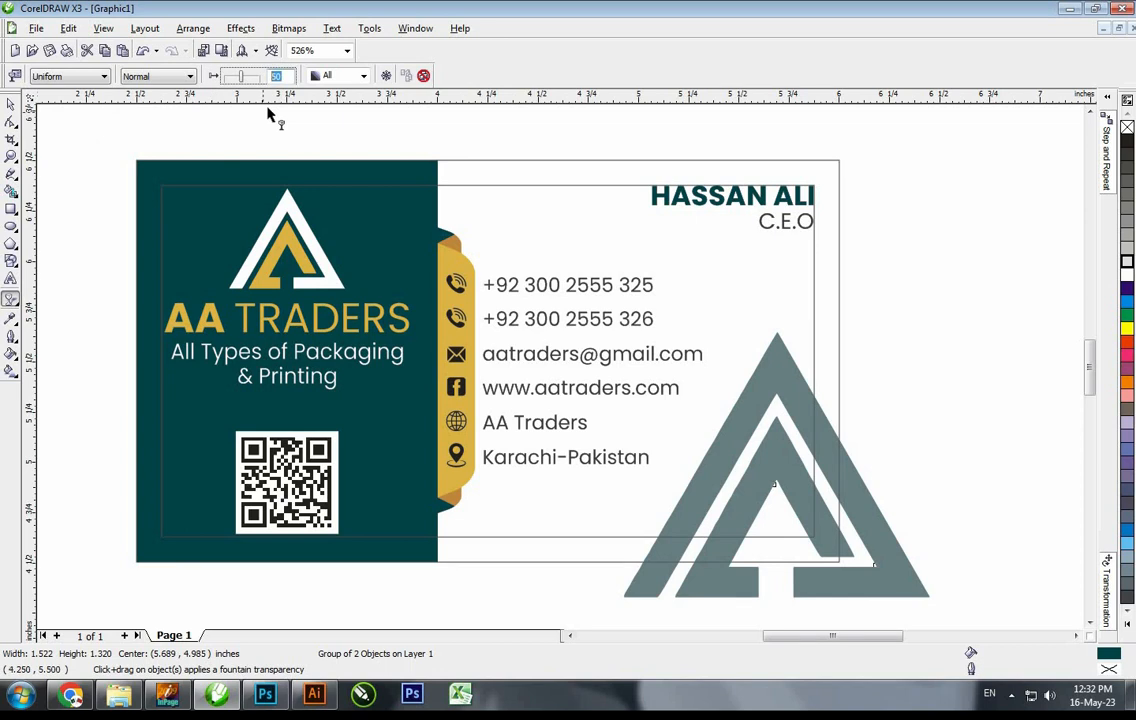
type("90")
key("Return")
key("space")
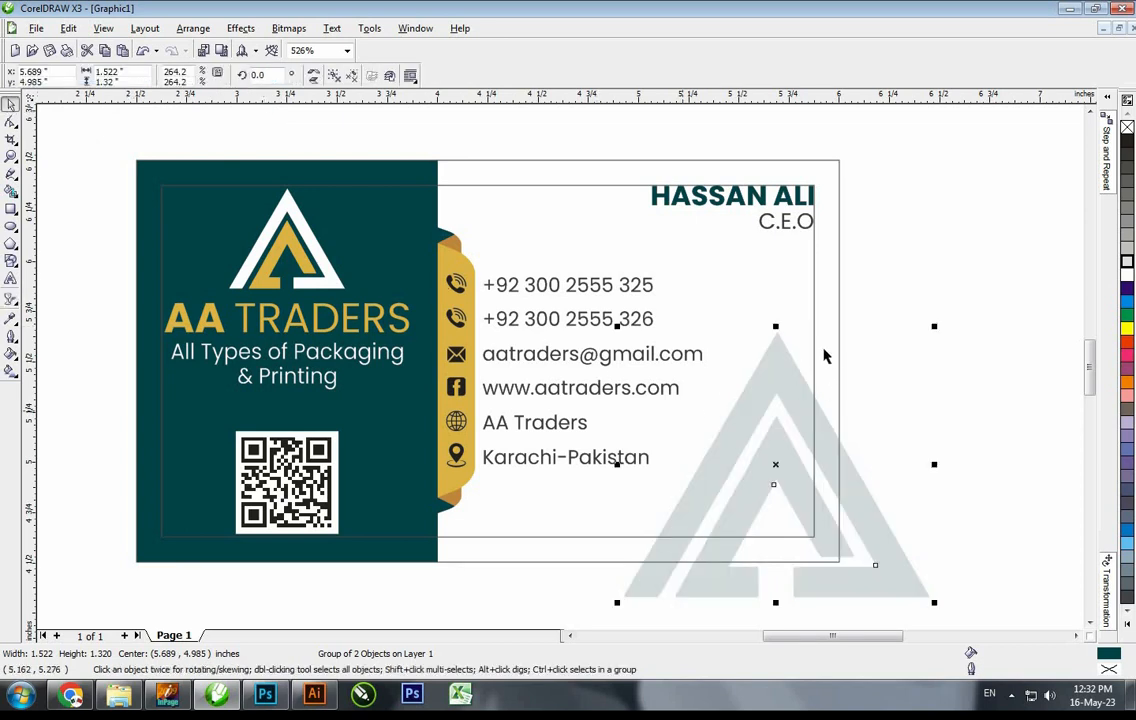
PowerClip the logo copy inside the card rectangle, positioned at its lower right
left_click(241, 28)
mouse_move(291, 235)
left_click(385, 236)
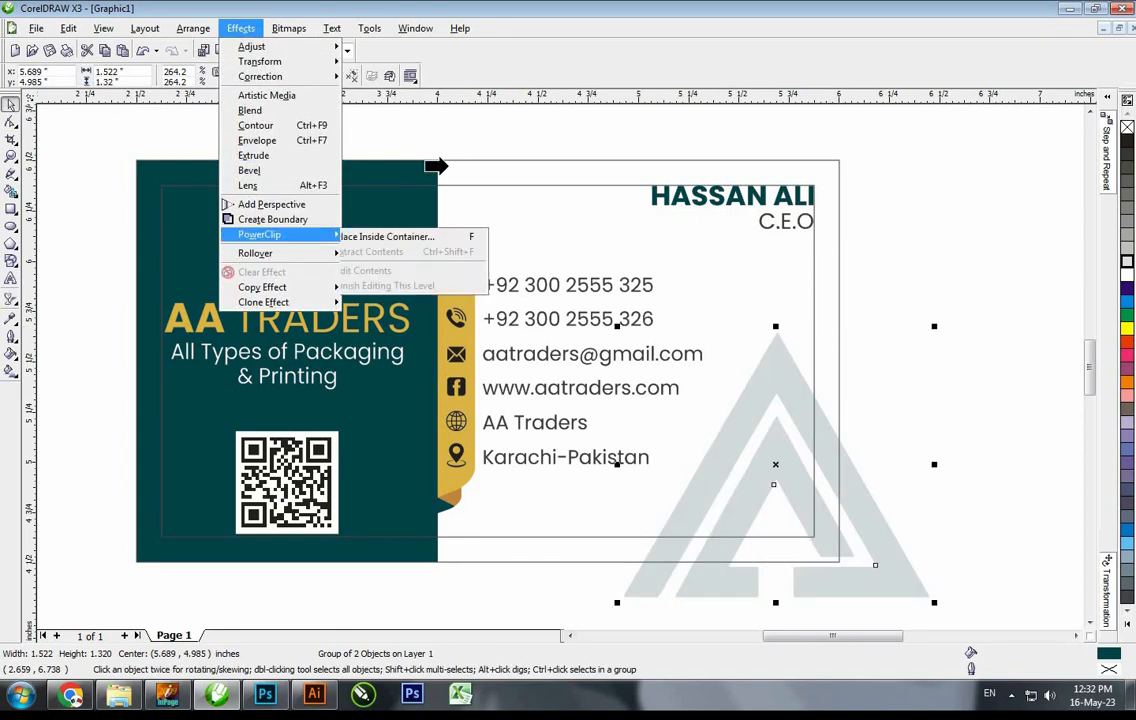
left_click(453, 160)
left_click(742, 421, "ctrl")
left_click_drag(511, 312, 812, 404)
left_click(860, 424, "ctrl")
Raise the watermark's transparency to 95 and nudge it slightly left inside the card
left_click(825, 423, "ctrl")
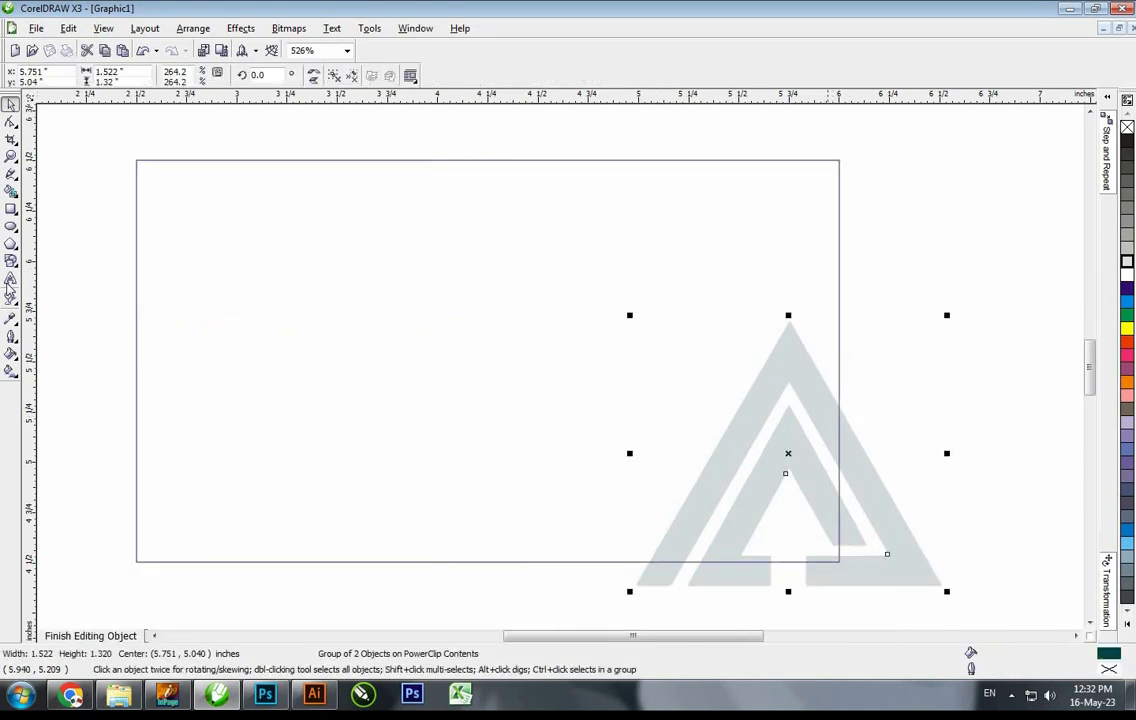
left_click_drag(289, 78, 271, 77)
type("95")
key("Return")
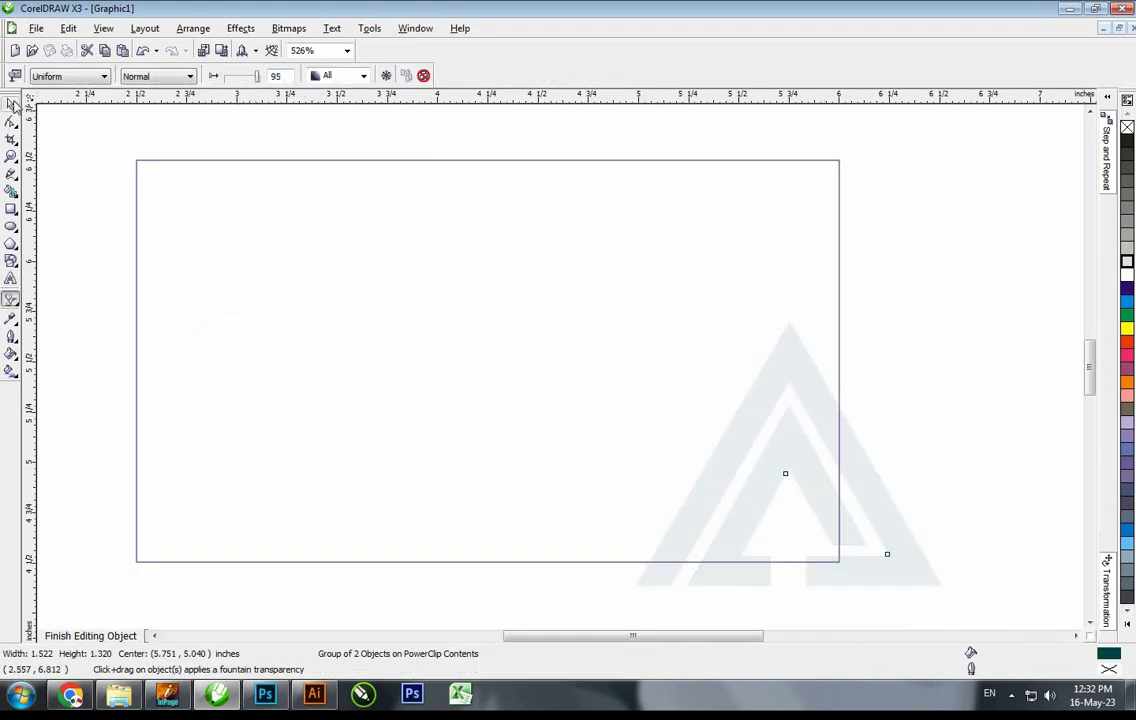
left_click(8, 107)
left_click(119, 132, "ctrl")
left_click(568, 134)
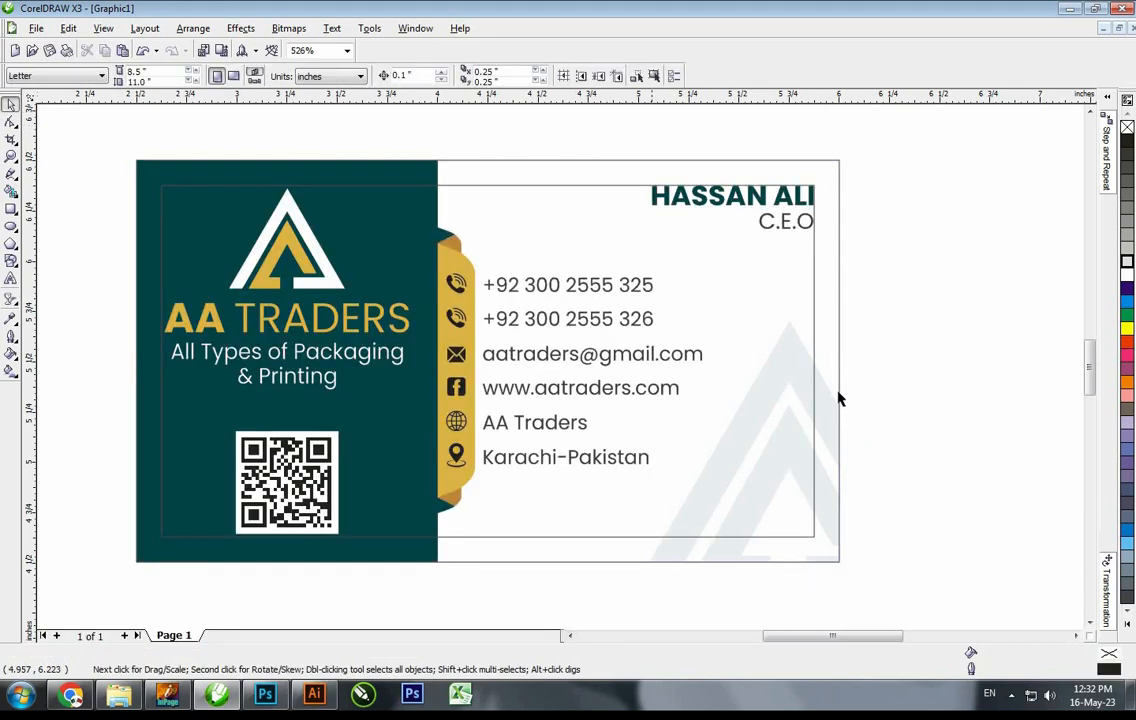
left_click(832, 403, "ctrl")
left_click_drag(832, 416, 822, 414)
left_click(860, 382, "ctrl")
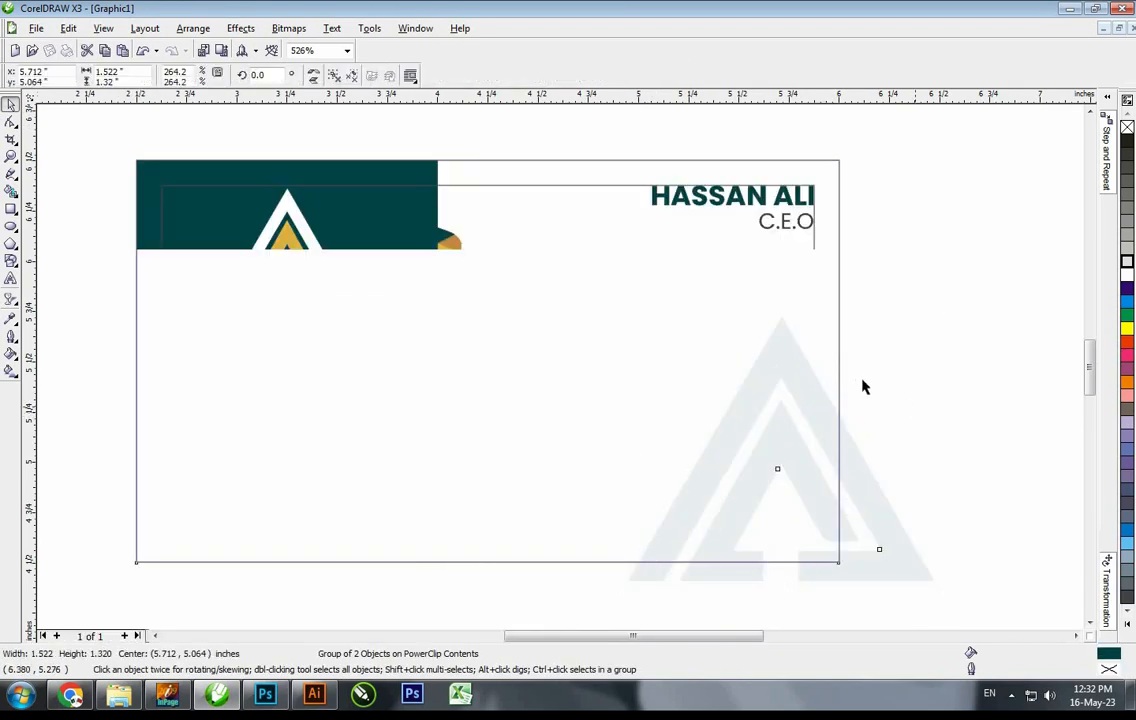
Drop a duplicate of the whole card to the right of the original
left_click(859, 381)
scroll(857, 380, "down", 1)
scroll(430, 287, "down", 1)
left_click_drag(376, 272, 716, 500)
scroll(500, 368, "up", 1)
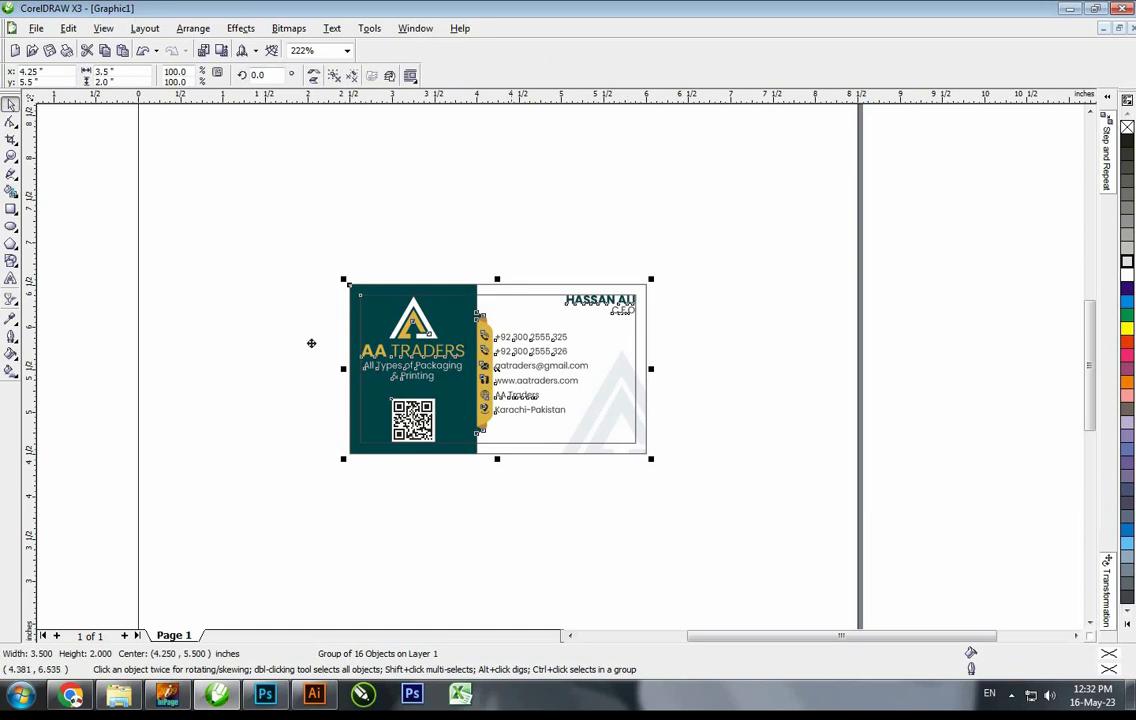
left_click_drag(216, 328, 228, 328)
left_click_drag(216, 328, 527, 318)
right_click(525, 317)
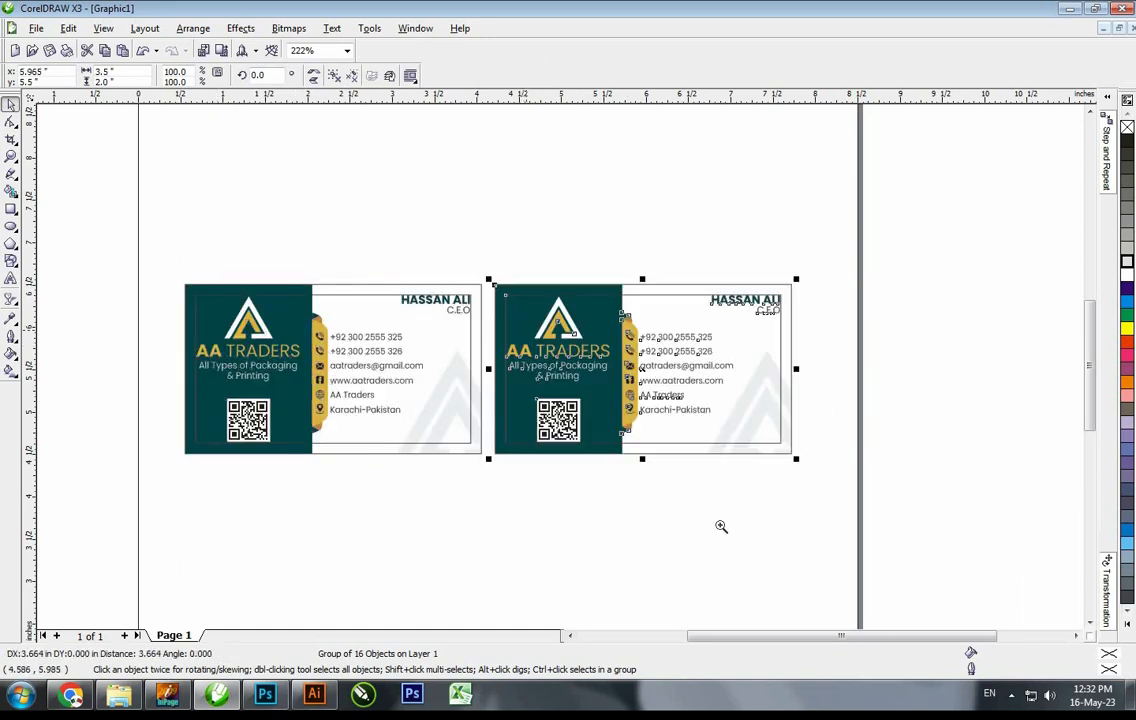
Ungroup the copy and delete its contact details, ribbon, QR code and green panel
left_click_drag(872, 538, 232, 228)
scroll(500, 401, "up", 1)
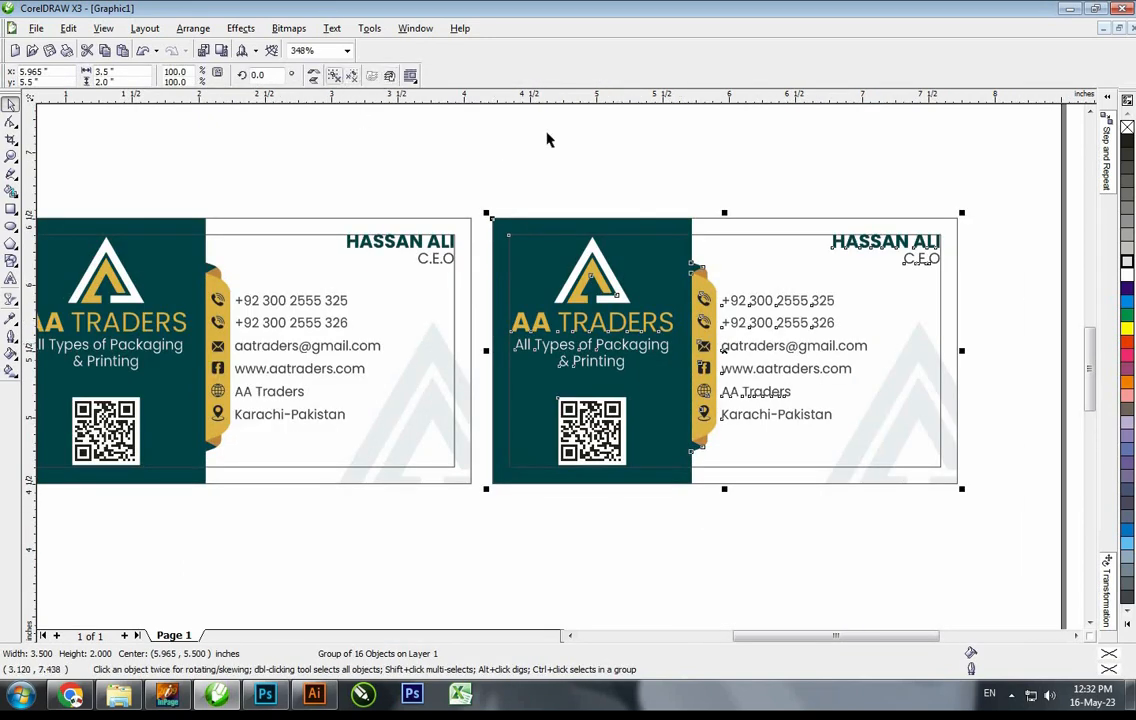
key("ctrl+u")
left_click_drag(625, 145, 985, 532)
key("Delete")
left_click_drag(732, 534, 490, 370)
key("Delete")
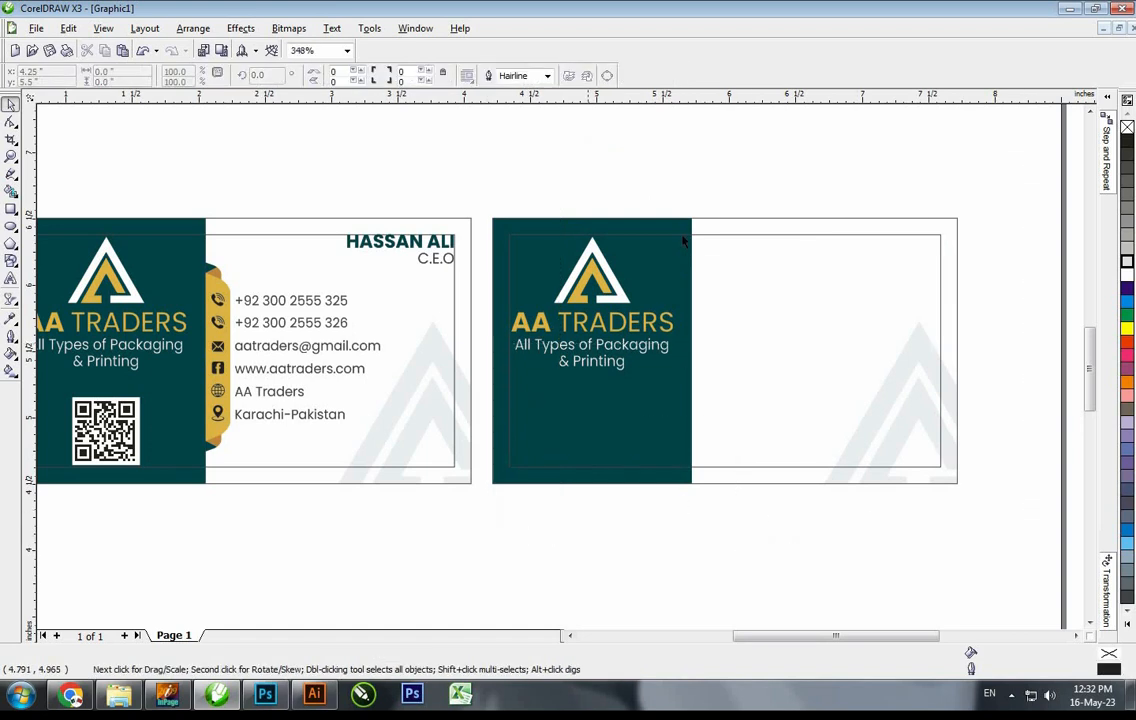
left_click(680, 259)
key("Delete")
Extract the faint watermark from the copy's card rectangle and delete it
left_click(880, 335)
key("Escape")
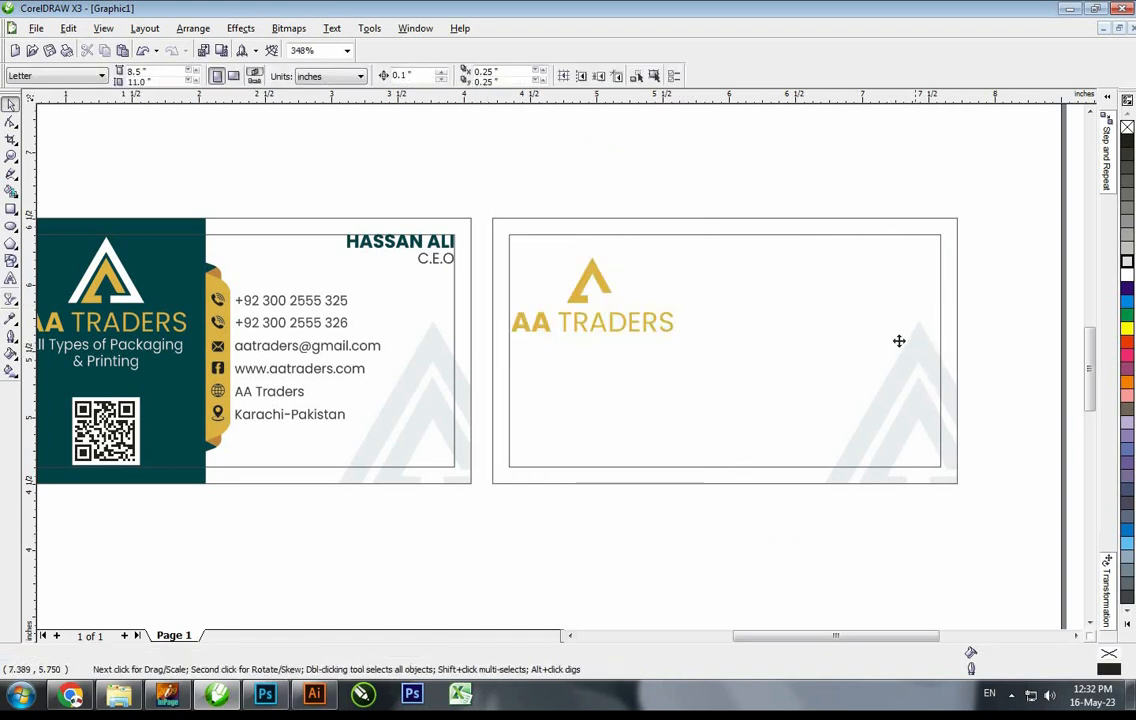
left_click(899, 341)
left_click(240, 28)
mouse_move(275, 231)
left_click(360, 232)
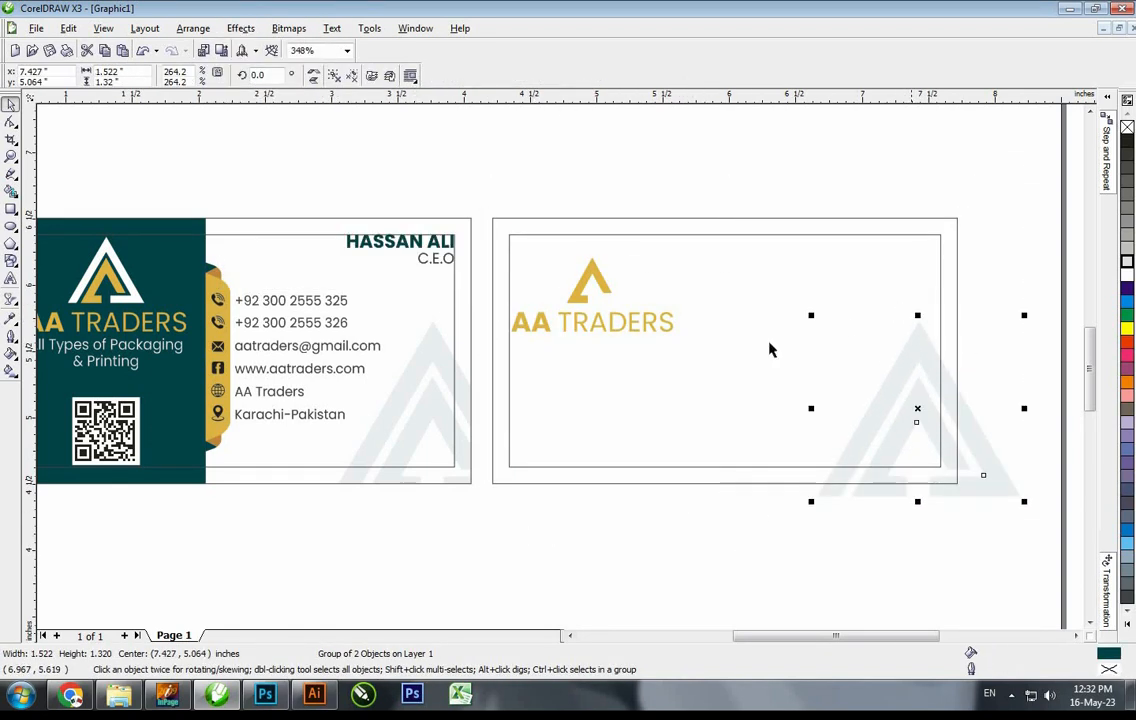
key("Delete")
left_click(666, 331)
left_click(636, 218)
left_click(66, 30)
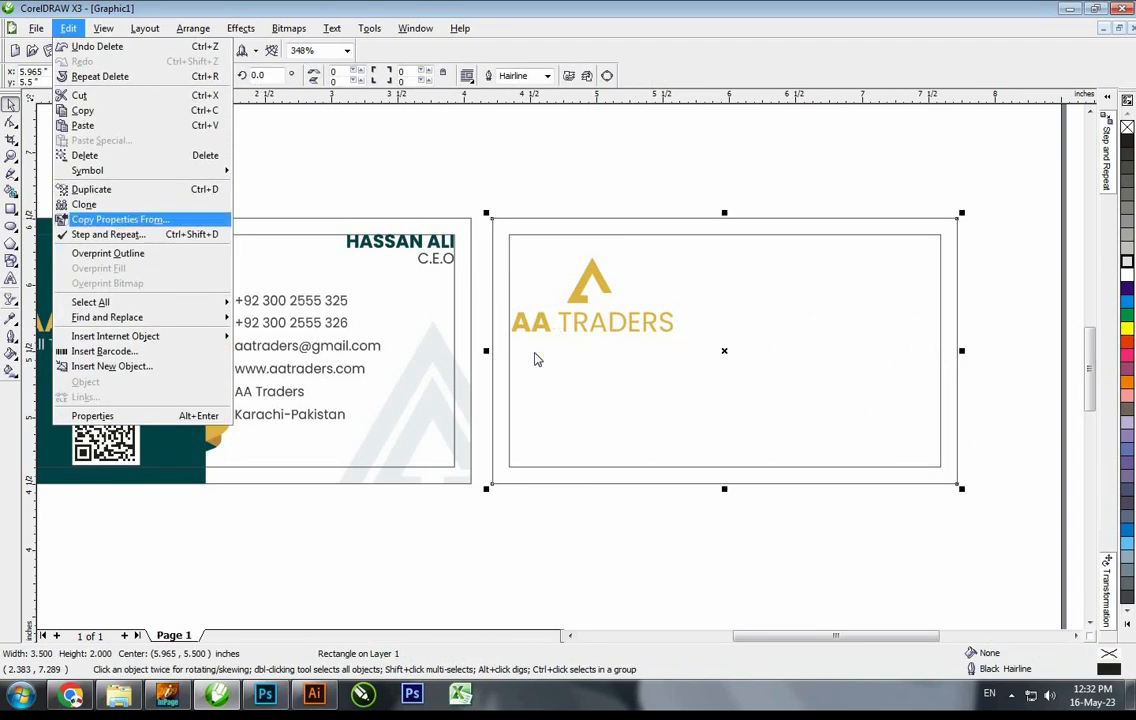
Copy the front panel's dark teal fill onto the back card with Copy Properties From
left_click(120, 219)
left_click(585, 371)
left_click(155, 228)
key("F2")
left_click_drag(424, 163, 1051, 583)
key("Escape")
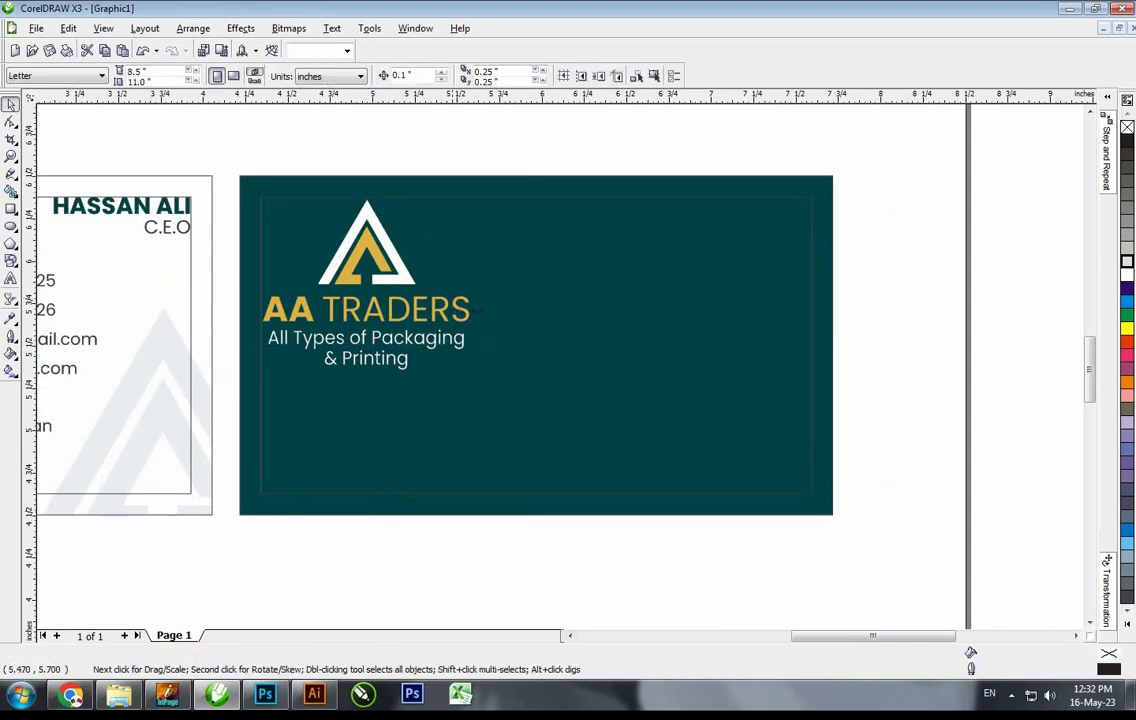
Set AA TRADERS to 18 pt and centre it on the back card
left_click(454, 311)
left_click(686, 322, "shift")
key("c")
key("e")
left_click(540, 347)
left_click(457, 76)
type("18")
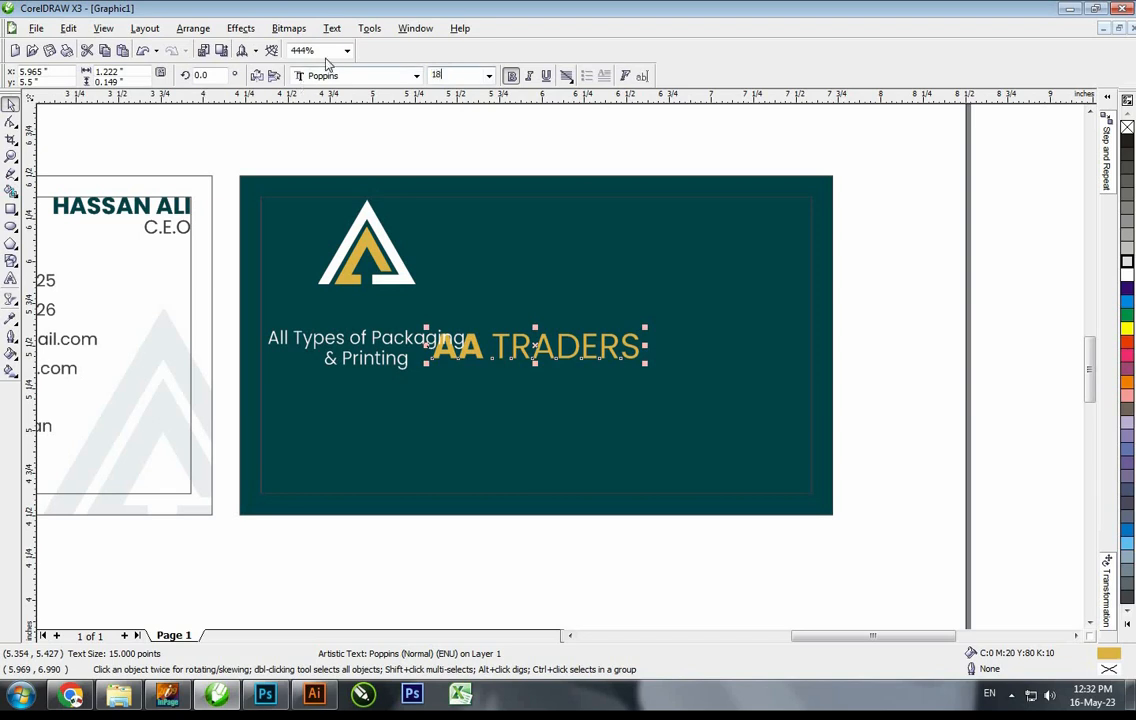
key("Return")
left_click(454, 300, "shift")
key("c")
key("Escape")
Enlarge the logo and centre it horizontally on the card above AA TRADERS
left_click_drag(408, 281, 619, 314)
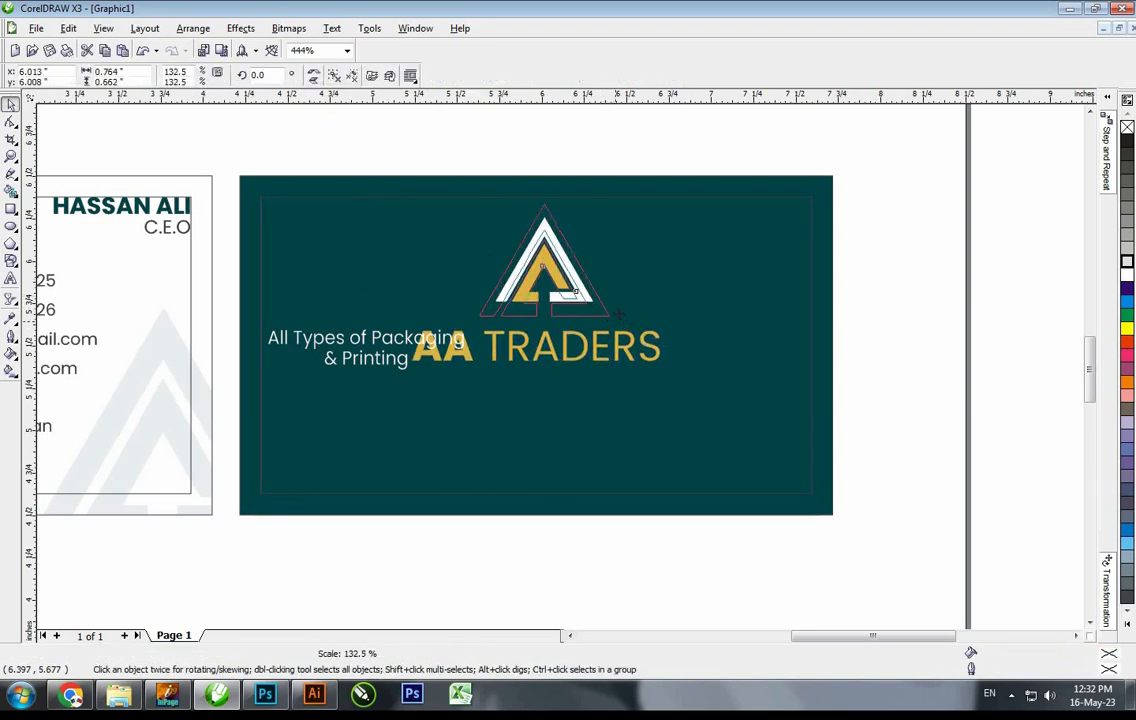
left_click(625, 311, "shift")
key("c")
key("Escape")
left_click(592, 312)
left_click_drag(603, 199, 594, 207)
left_click(618, 256, "shift")
key("c")
left_click(580, 309)
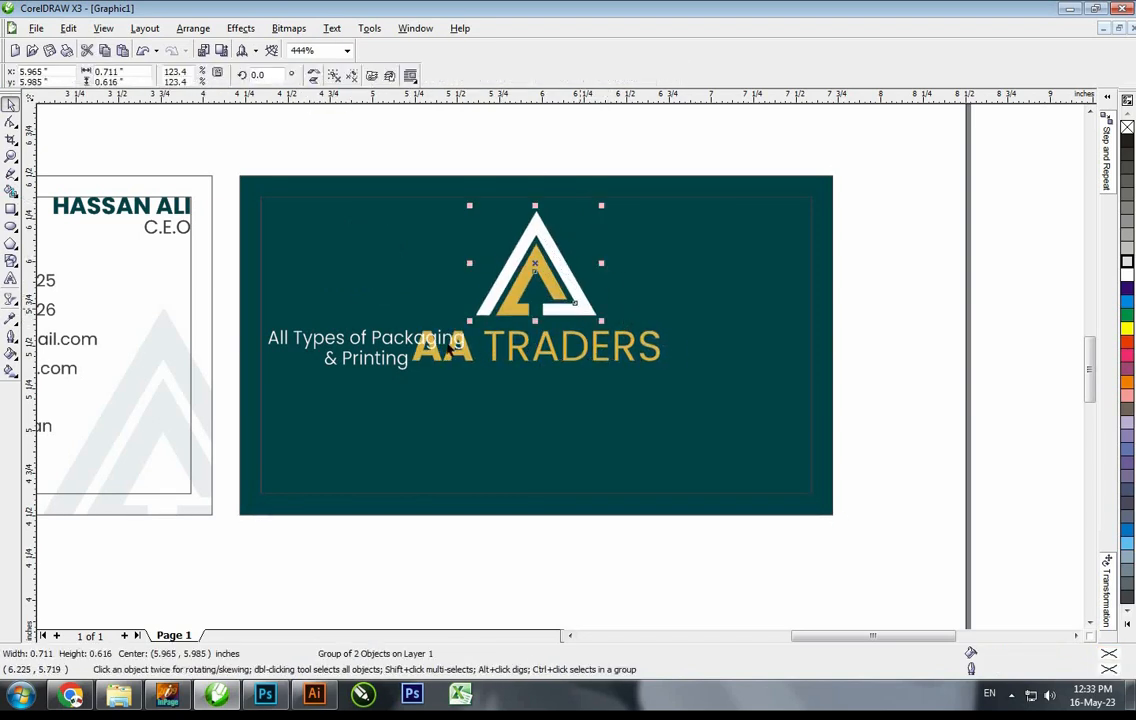
left_click_drag(467, 376, 504, 410)
key("ctrl+z")
key("Escape")
Join the tagline onto one line, centre it below AA TRADERS, and squash a card copy into a band
left_click_drag(464, 340, 523, 393)
double_click(523, 393)
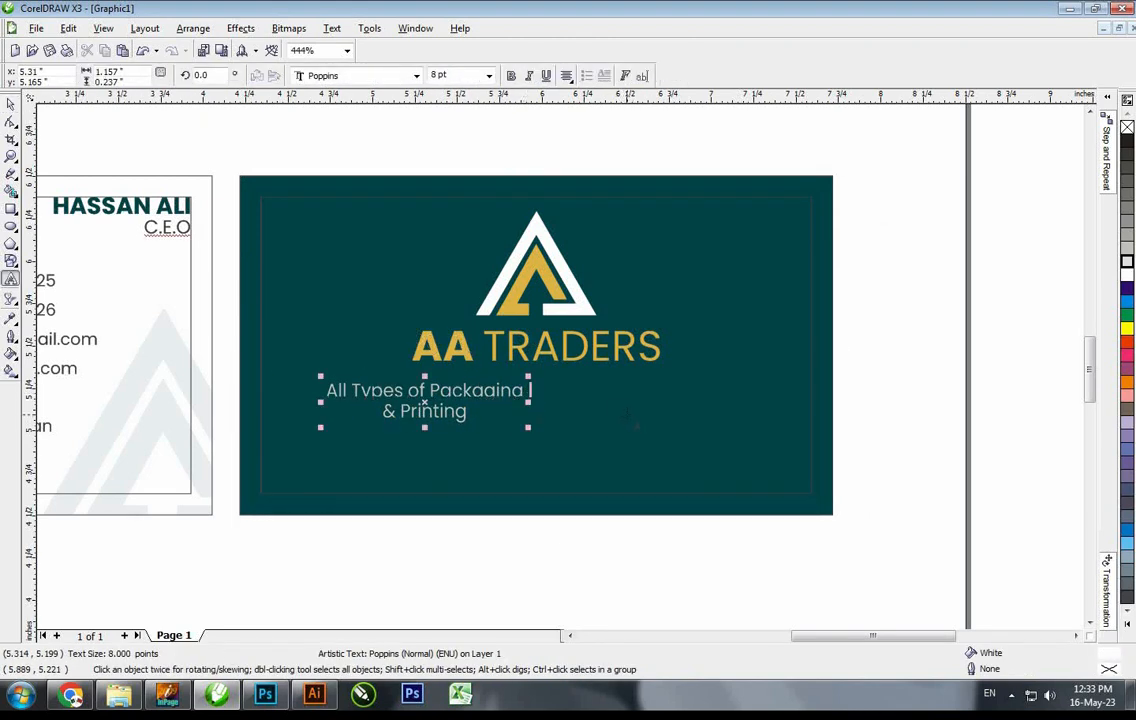
key("Delete")
key("ctrl+space")
left_click(609, 447, "shift")
key("c")
key("e")
key("Escape")
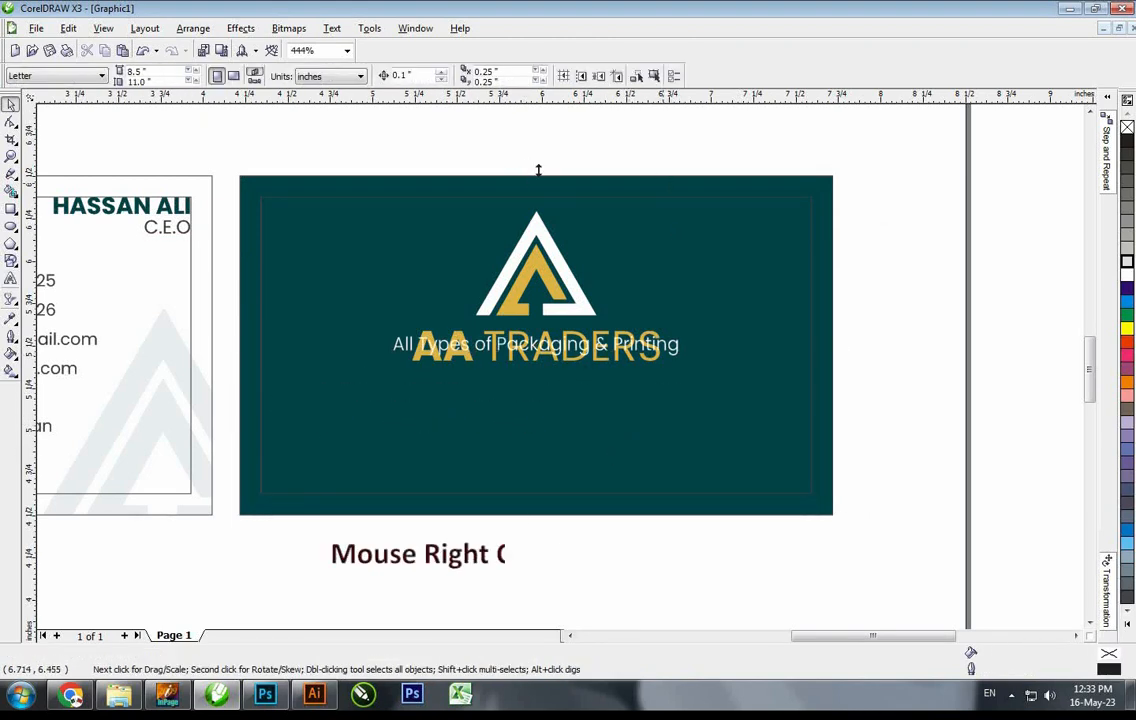
left_click(662, 184)
left_click_drag(538, 173, 609, 445)
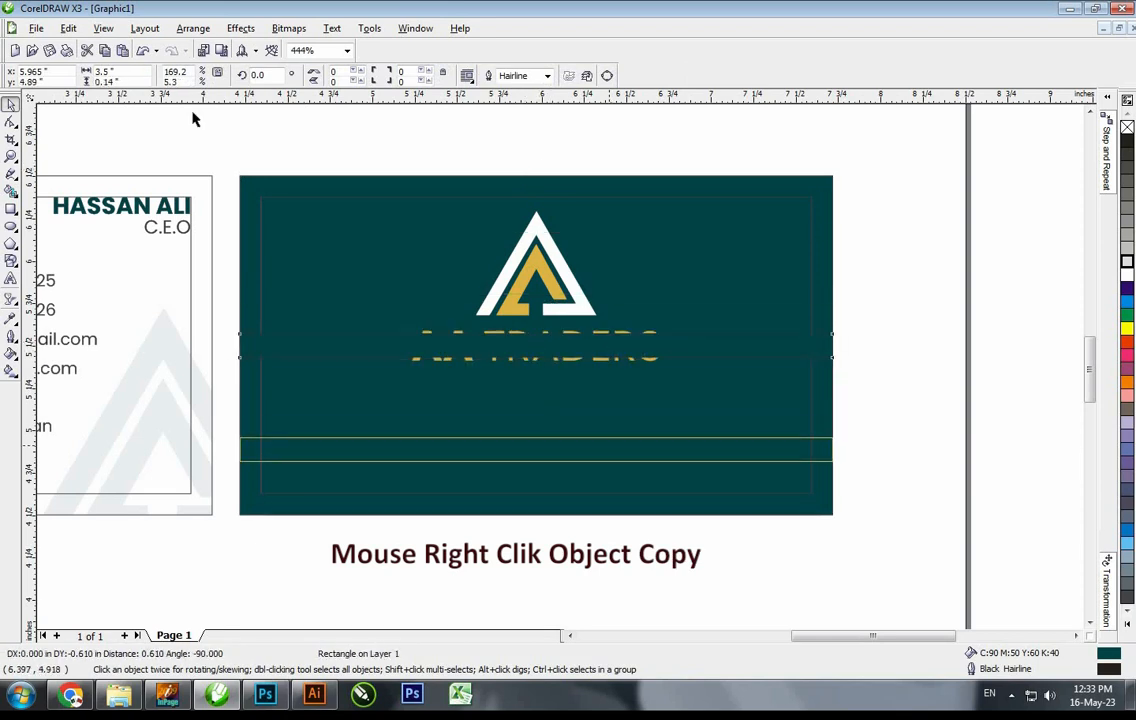
Try copying the card's fill onto the band, then undo to keep it gold
left_click(68, 28)
left_click(101, 218)
left_click(582, 370)
left_click(828, 438)
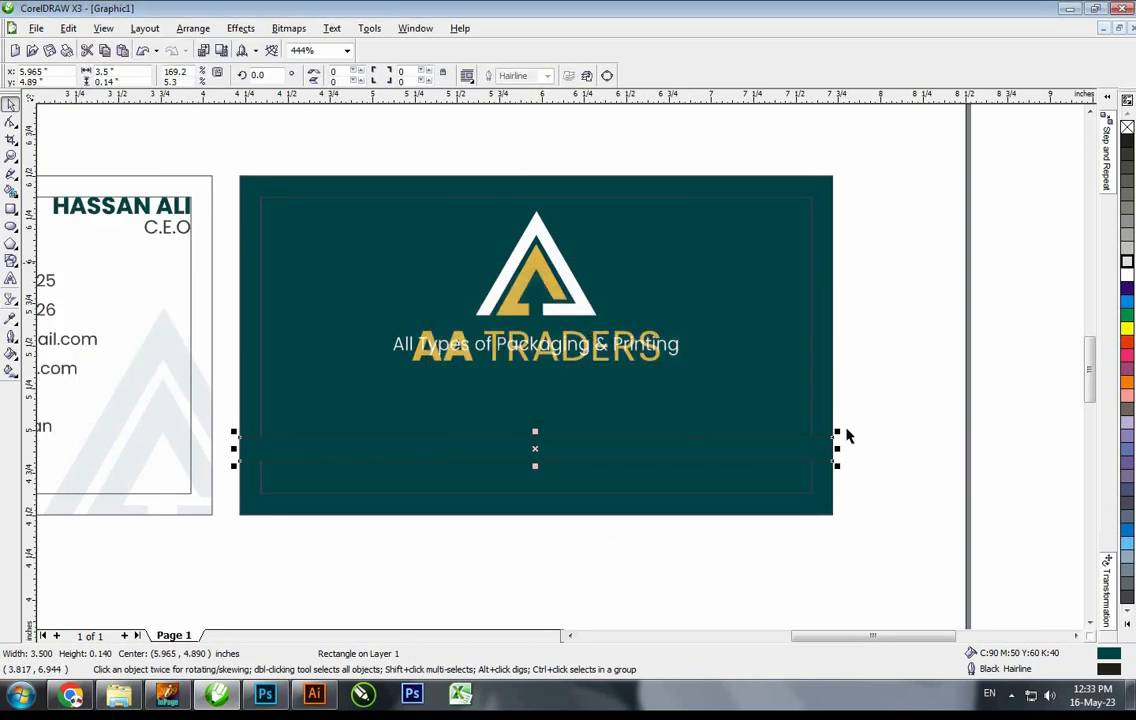
key("ctrl+z")
left_click(861, 405)
Give the tagline the card's teal fill, centre it in the gold band, and heighten the band
left_click(673, 349)
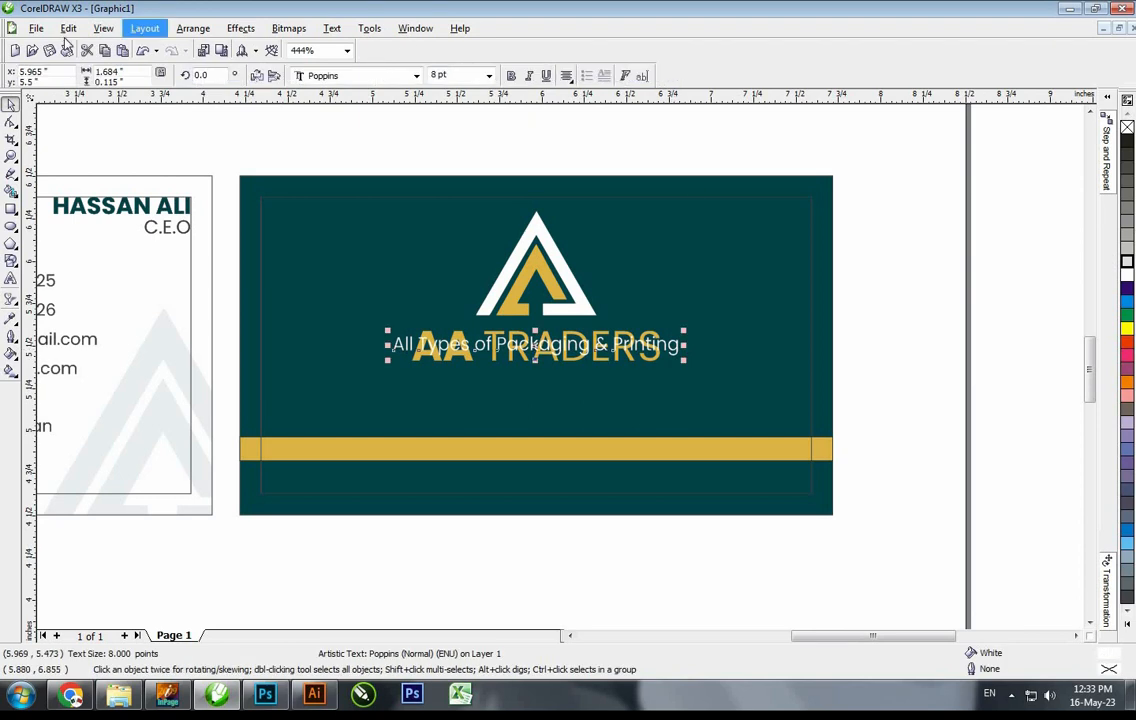
left_click(68, 28)
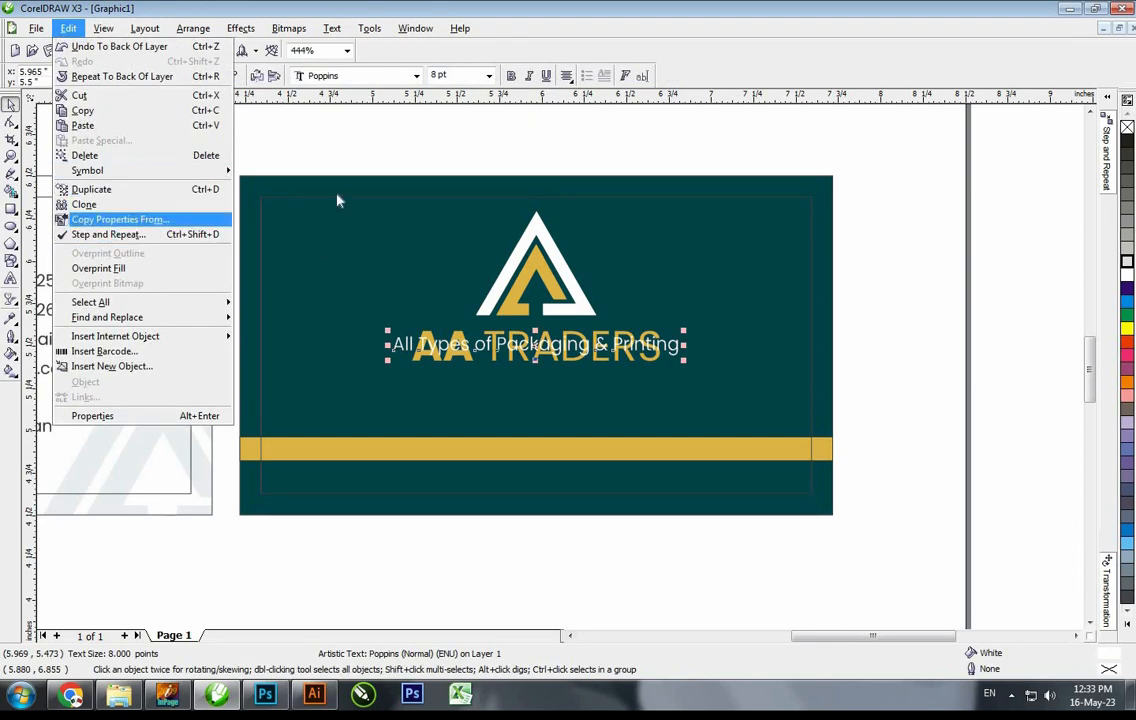
key("Return")
key("Return")
left_click(383, 185)
left_click(246, 442, "shift")
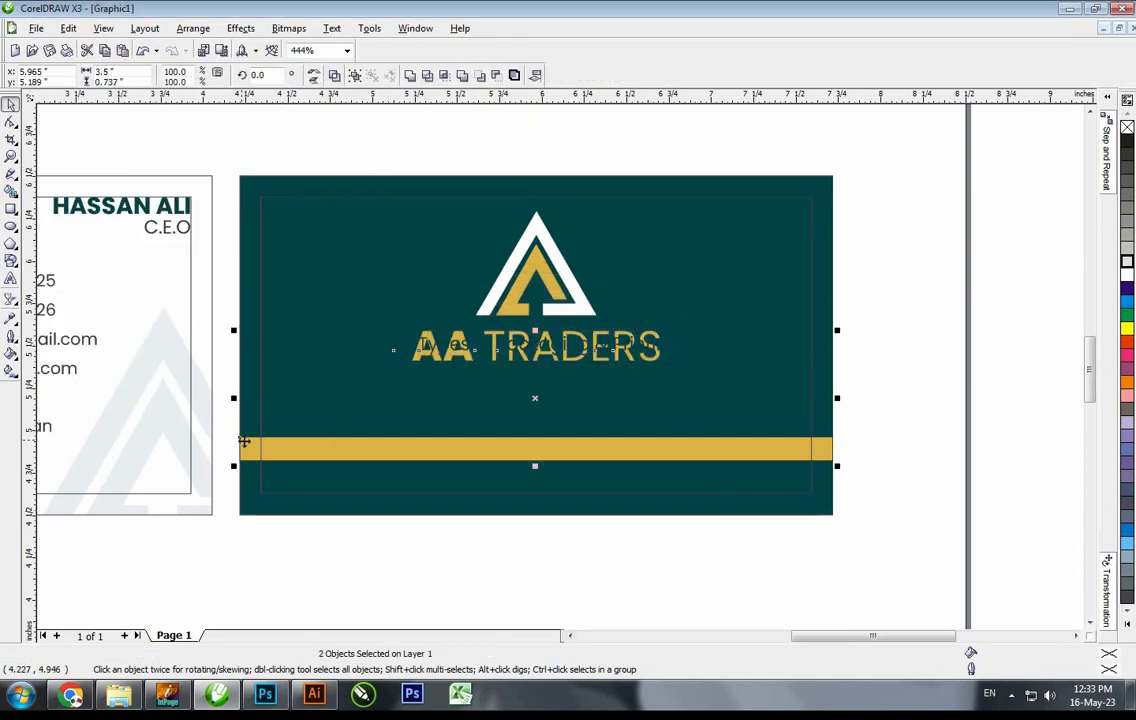
key("e")
left_click(640, 448)
key("F2")
left_click_drag(805, 562, 367, 334)
left_click(457, 387)
left_click_drag(453, 396, 453, 406)
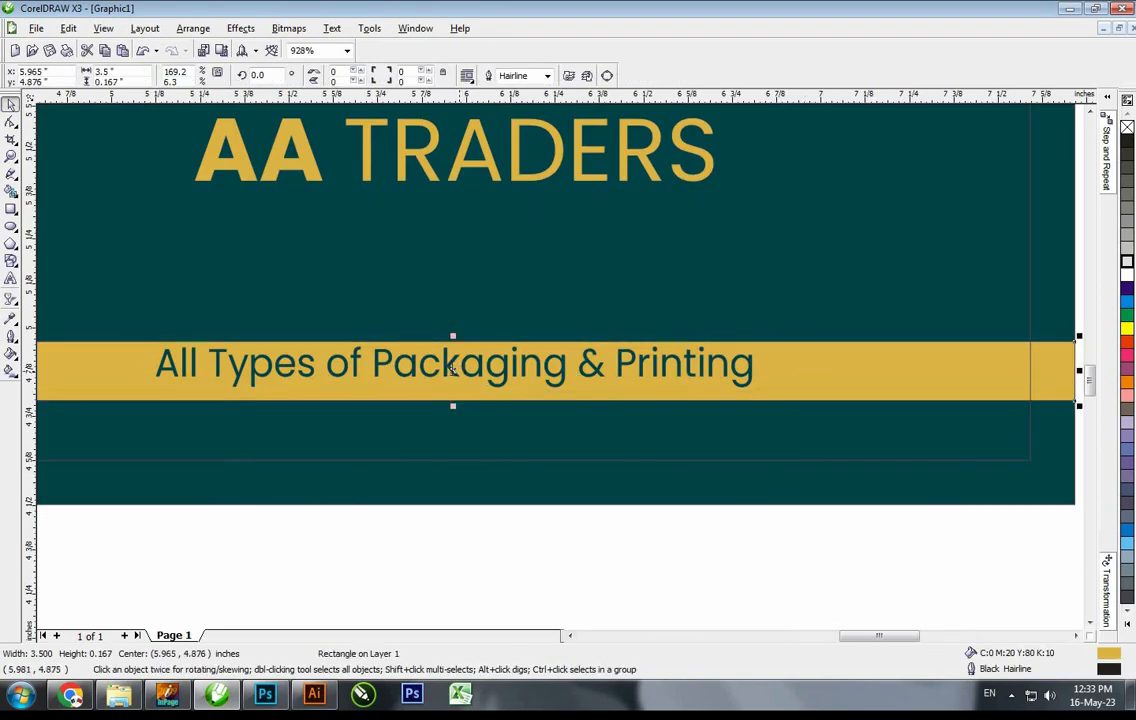
Change the tagline to UPPERCASE, centre it in the band, and trim the band's height
double_click(453, 370)
key("ctrl+a")
right_click(453, 370)
mouse_move(552, 450)
left_click(664, 477)
key("ctrl+space")
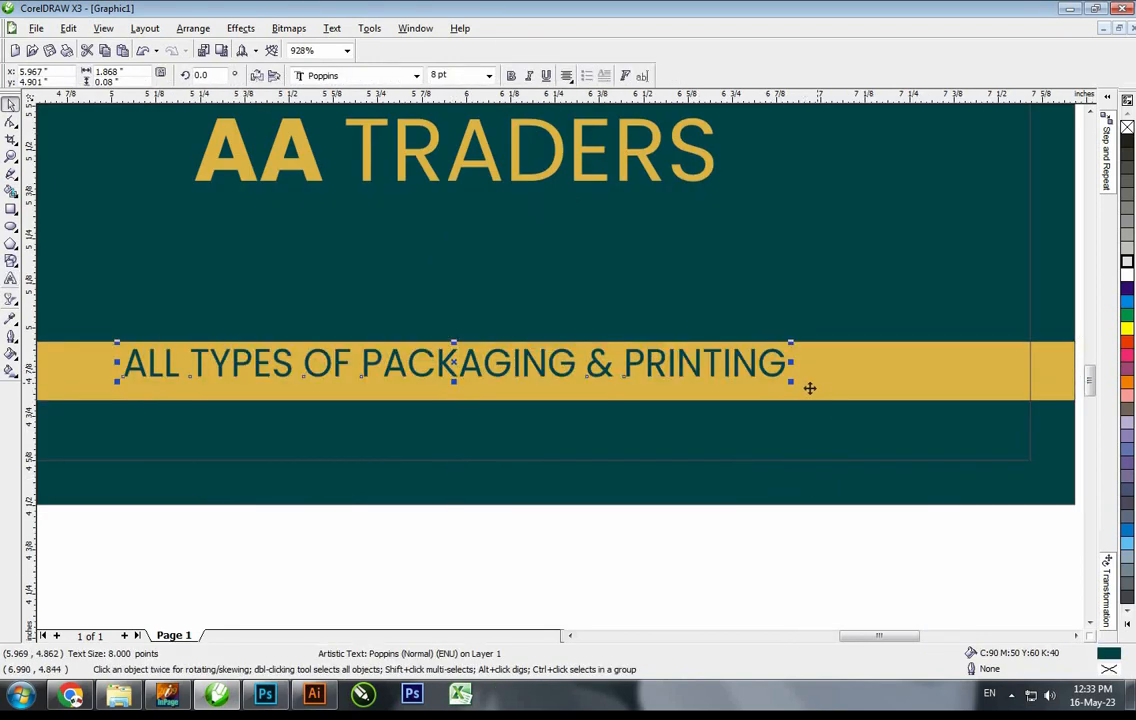
left_click(809, 388, "shift")
key("e")
left_click(503, 345)
left_click_drag(454, 337, 453, 342)
scroll(453, 342, "down", 1)
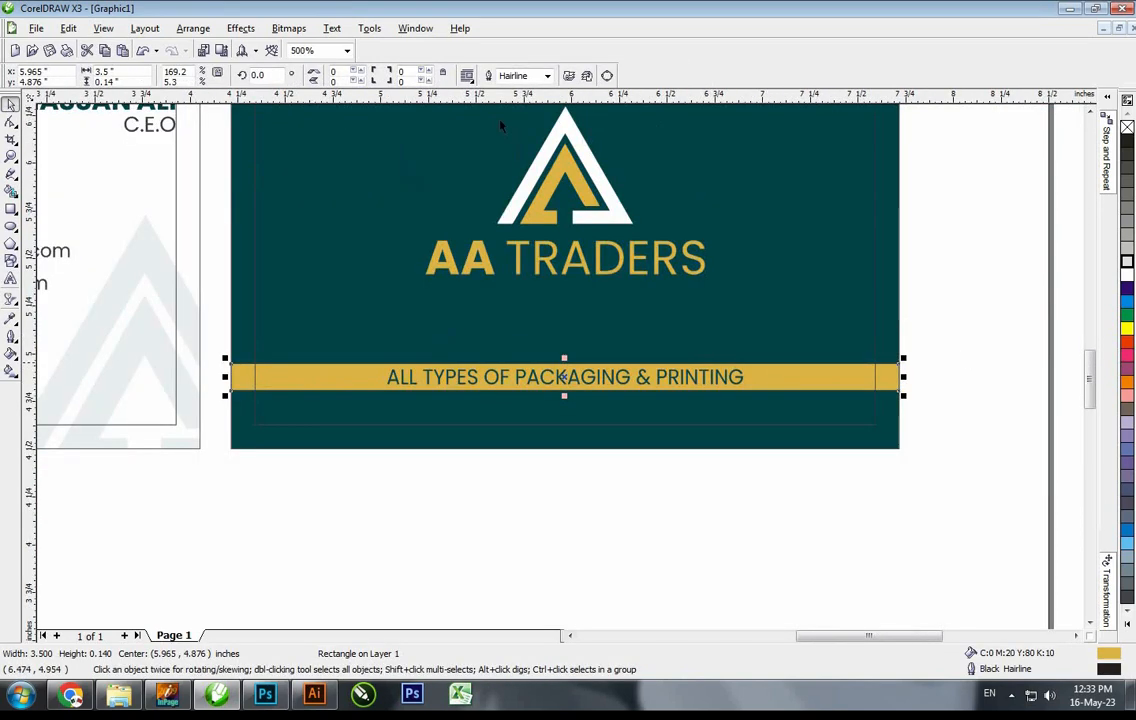
left_click_drag(499, 118, 636, 371)
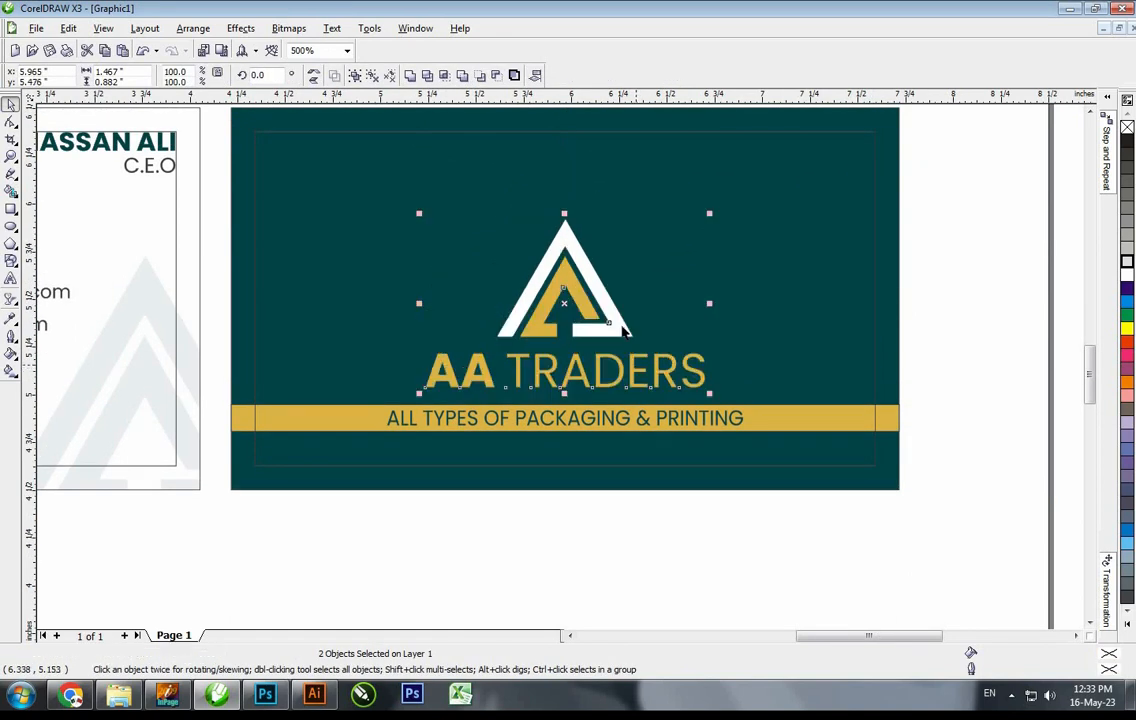
Move the gold band and tagline higher on the back card, closer to the logo
left_click(612, 332)
left_click(634, 360, "shift")
key("ctrl+z")
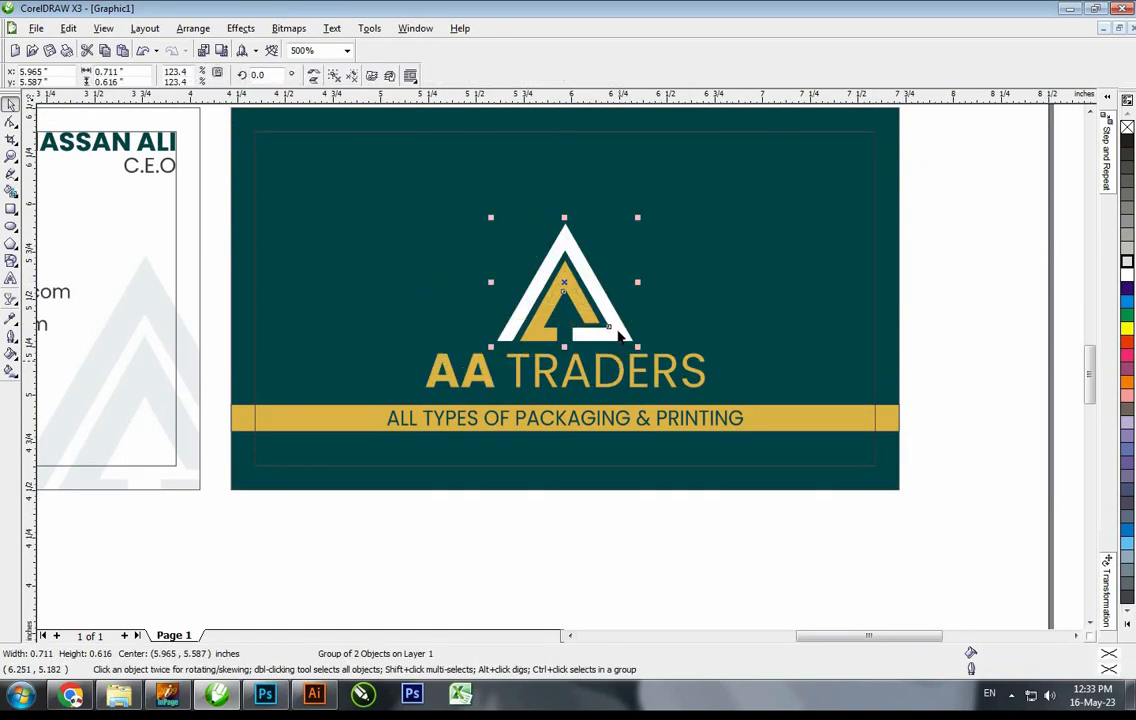
left_click(621, 363, "shift")
scroll(631, 335, "down", 1)
scroll(588, 289, "up", 1)
left_click_drag(940, 440, 40, 535)
left_click_drag(613, 505, 613, 438)
Place two logo copies, the lower one flipped upside down, above the cards
left_click_drag(612, 413, 407, 404)
right_click(510, 288)
key("ctrl+u")
left_click(511, 287, "shift")
key("Delete")
right_click(407, 404)
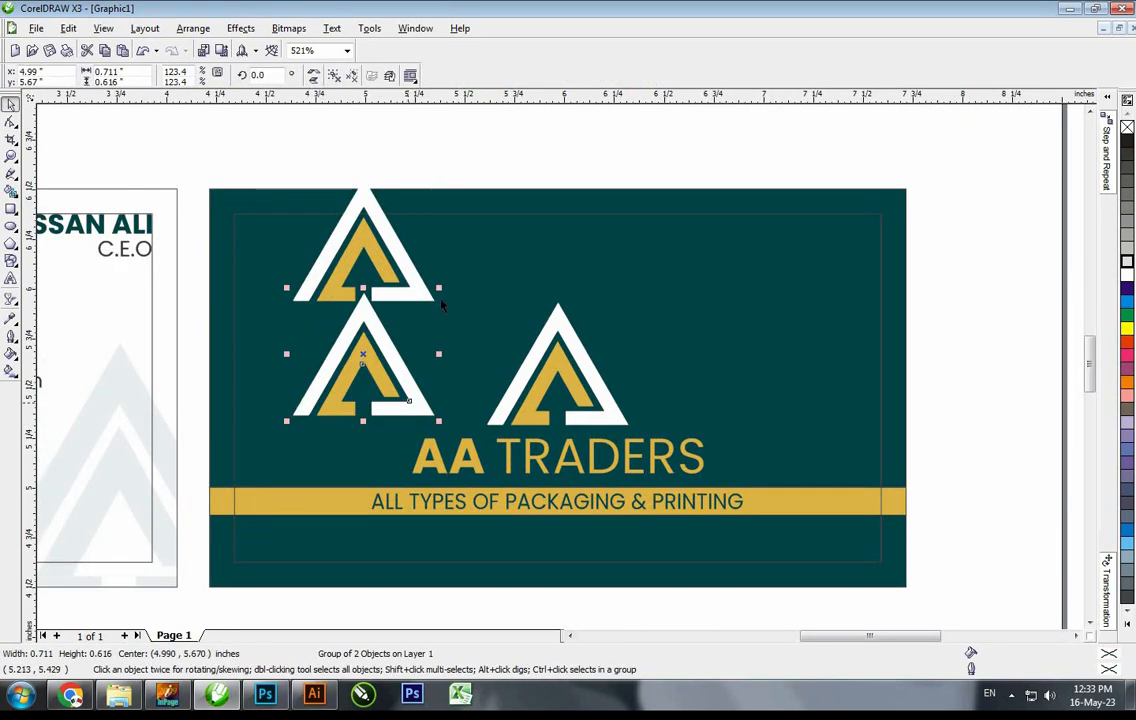
left_click_drag(299, 418, 298, 419)
left_click_drag(413, 308, 413, 327)
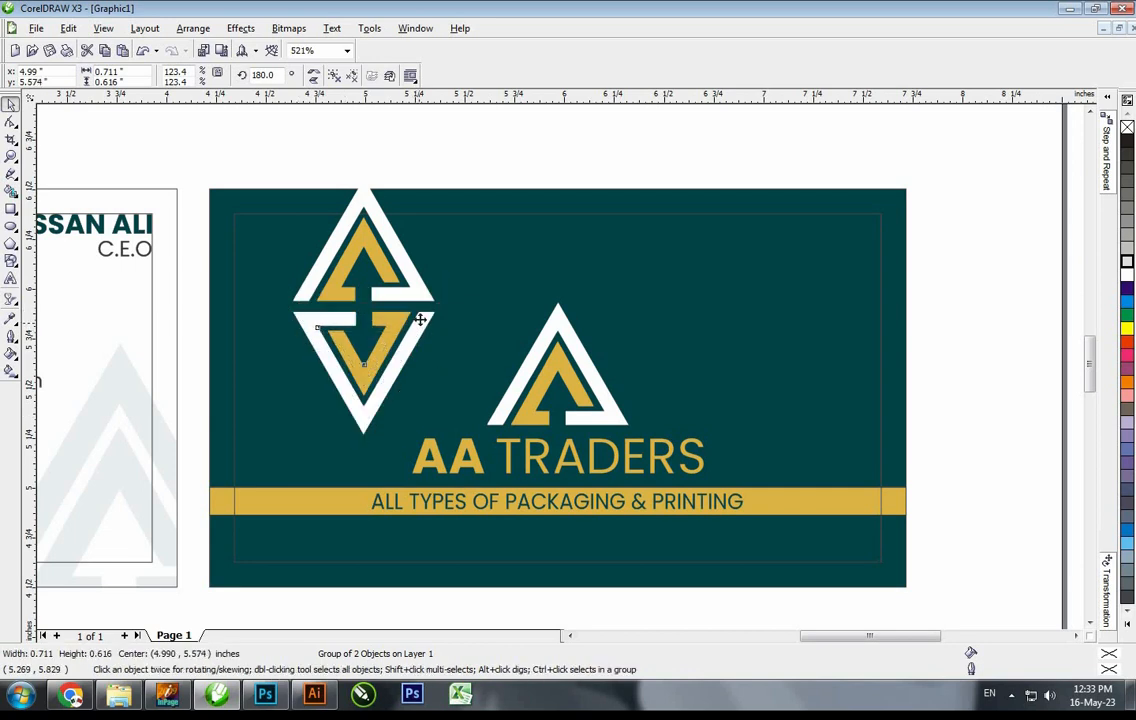
left_click(423, 296, "shift")
scroll(423, 296, "down", 1)
mouse_move(510, 335)
left_mouse_down()
mouse_move(444, 223)
mouse_move(379, 161)
mouse_move(730, 447)
left_mouse_up()
Fill the logo pair black and group it
key("F2")
left_click(1127, 141)
key("F2")
key("ctrl+g")
left_click_drag(431, 321, 611, 321)
right_click(611, 321)
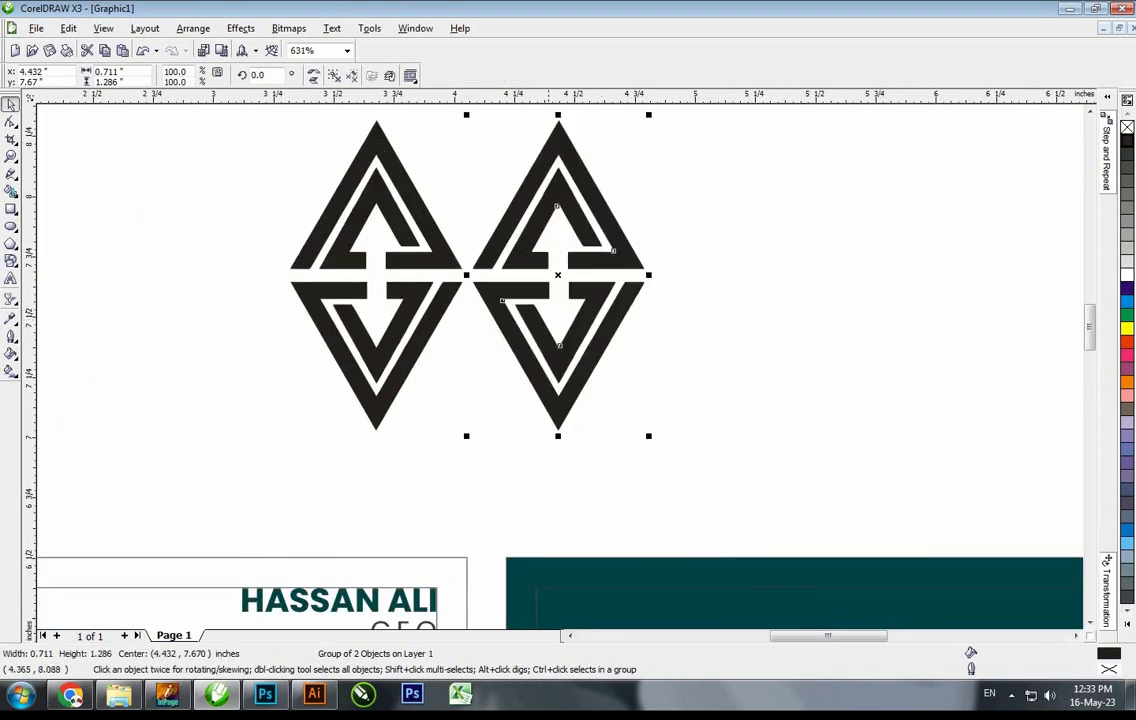
key("F3")
key("F2")
left_click_drag(675, 160, 387, 470)
key("ctrl+z")
Ungroup the pair, delete the flipped logo, and drag a copy of the black logo right
left_click_drag(293, 260, 299, 258)
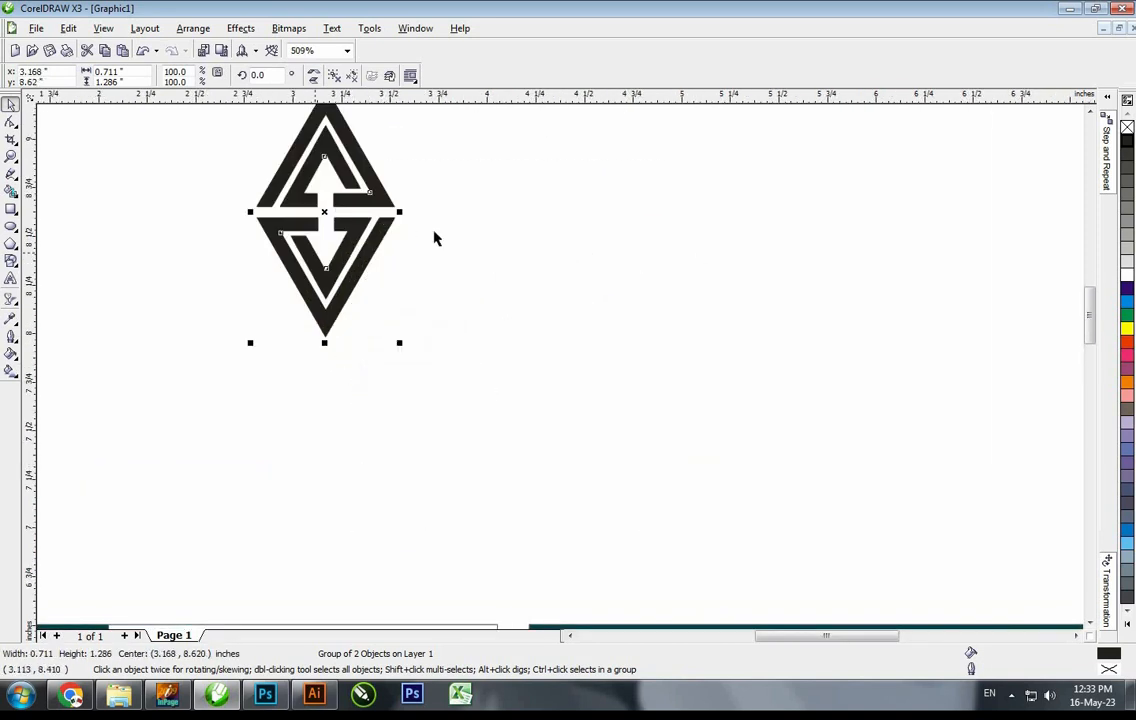
key("ctrl+u")
left_click(434, 236)
left_click(391, 222)
key("Delete")
left_click_drag(390, 205, 397, 337)
right_click(397, 337)
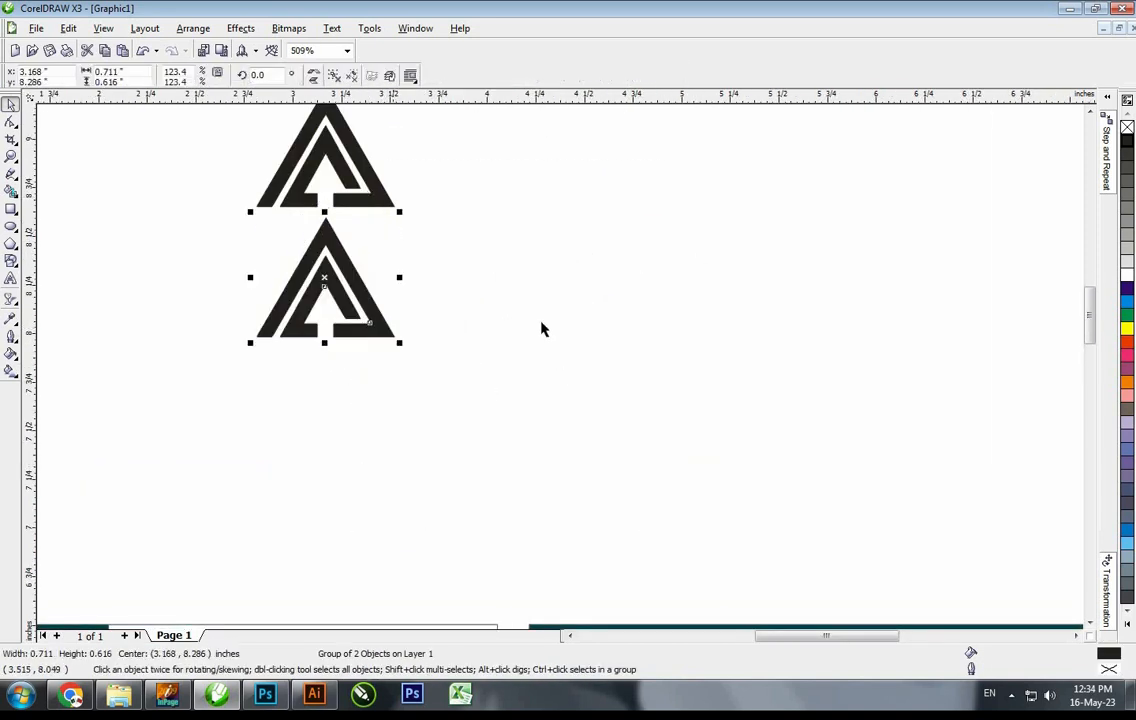
key("F3")
key("ctrl+z")
left_click_drag(556, 303, 445, 305)
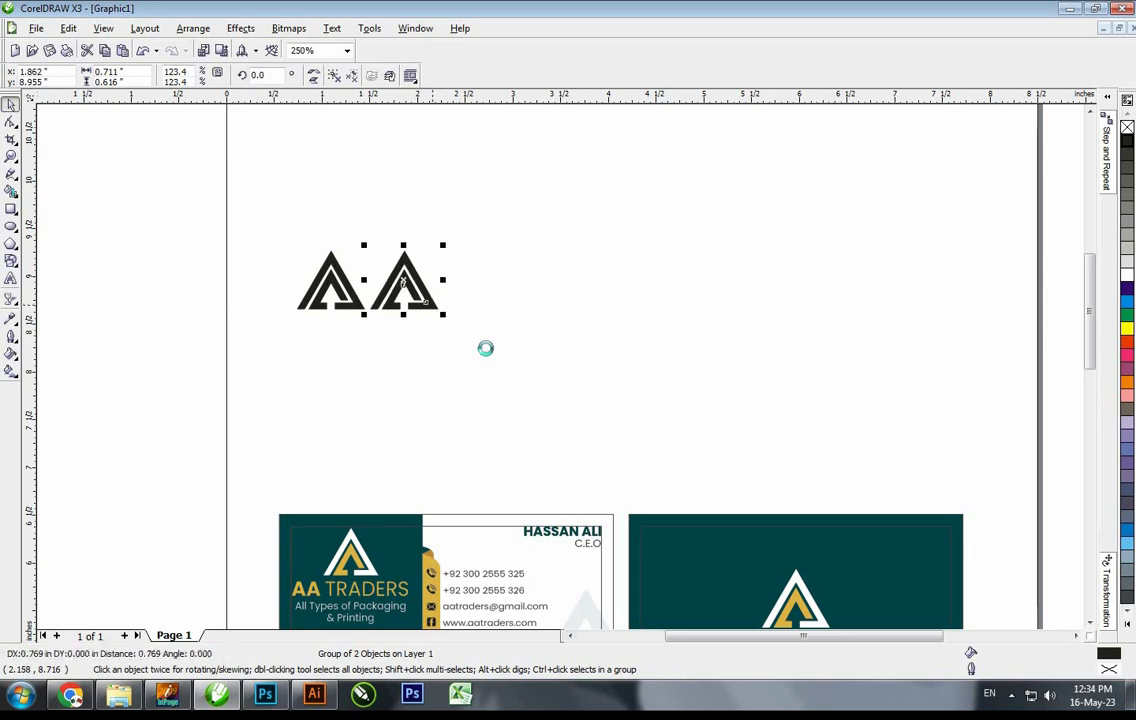
Finish the row of nine logos and duplicate it into four stacked rows
key("ctrl+r")
key("ctrl+r")
key("ctrl+r")
key("ctrl+r")
key("ctrl+r")
key("ctrl+r")
key("ctrl+r")
left_click_drag(1005, 400, 229, 180)
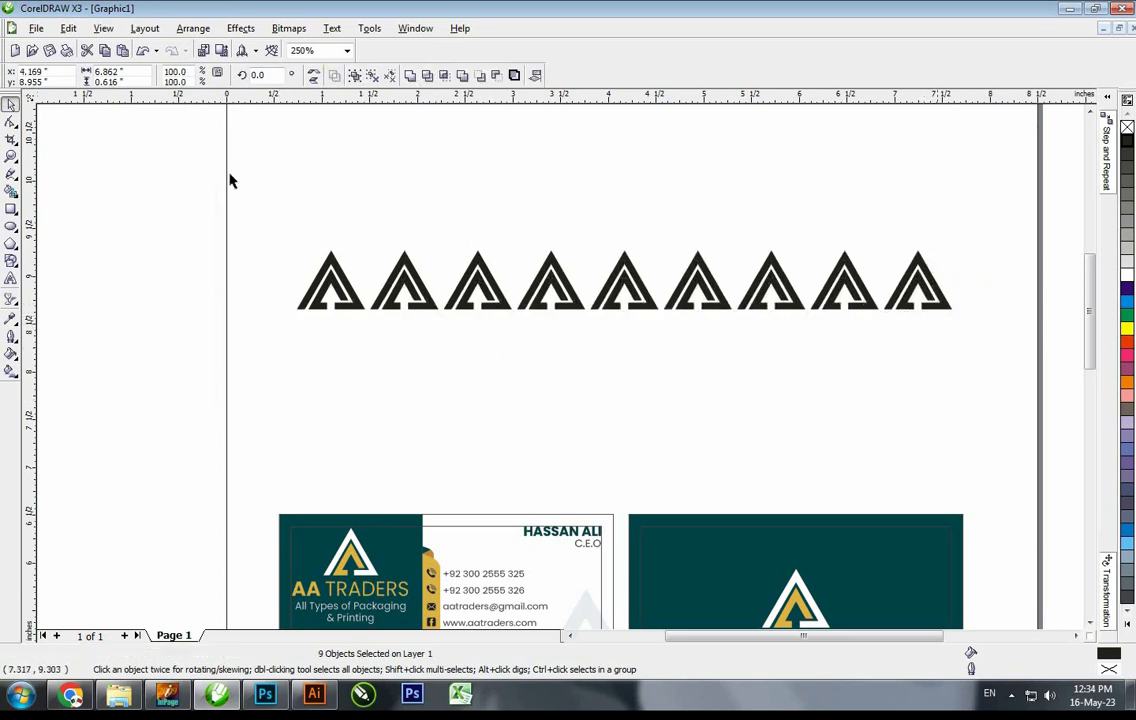
left_click_drag(489, 304, 489, 171)
right_click(489, 171)
left_click_drag(489, 171, 489, 238)
right_click(489, 236)
key("ctrl+r")
key("ctrl+r")
Mirror rows 2 and 4 vertically into diamonds and group the lower rows
mouse_move(245, 176)
left_mouse_down()
mouse_move(1040, 279)
mouse_move(225, 395)
left_mouse_up()
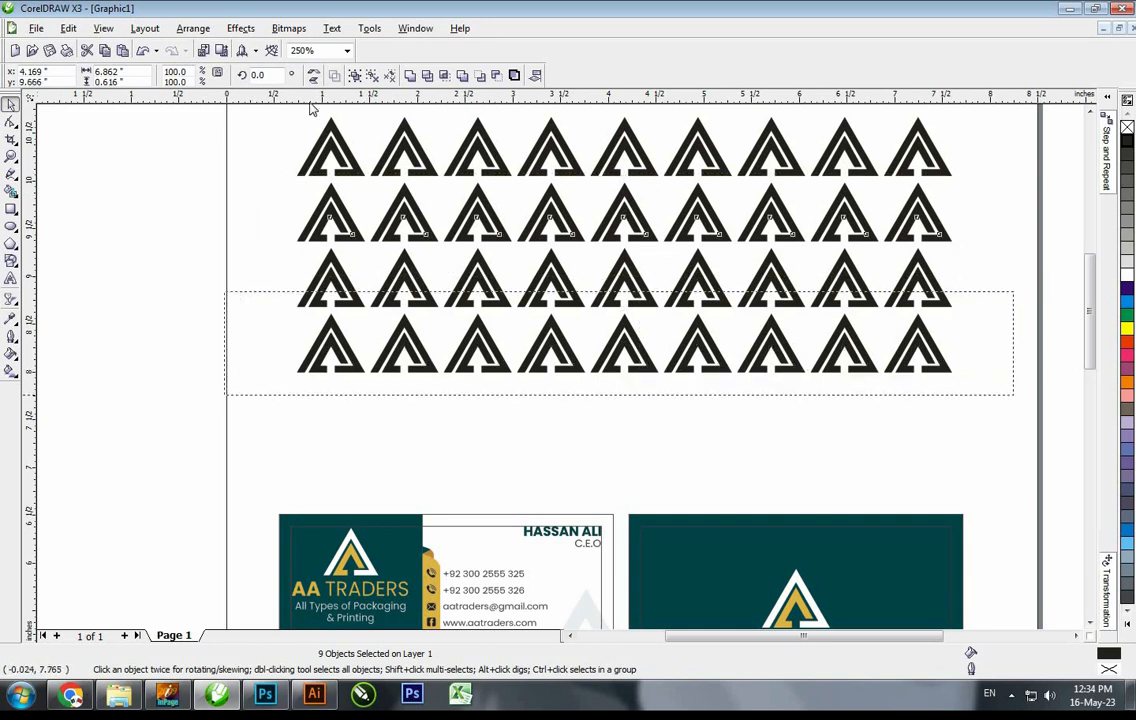
left_click(314, 78)
left_click(220, 228)
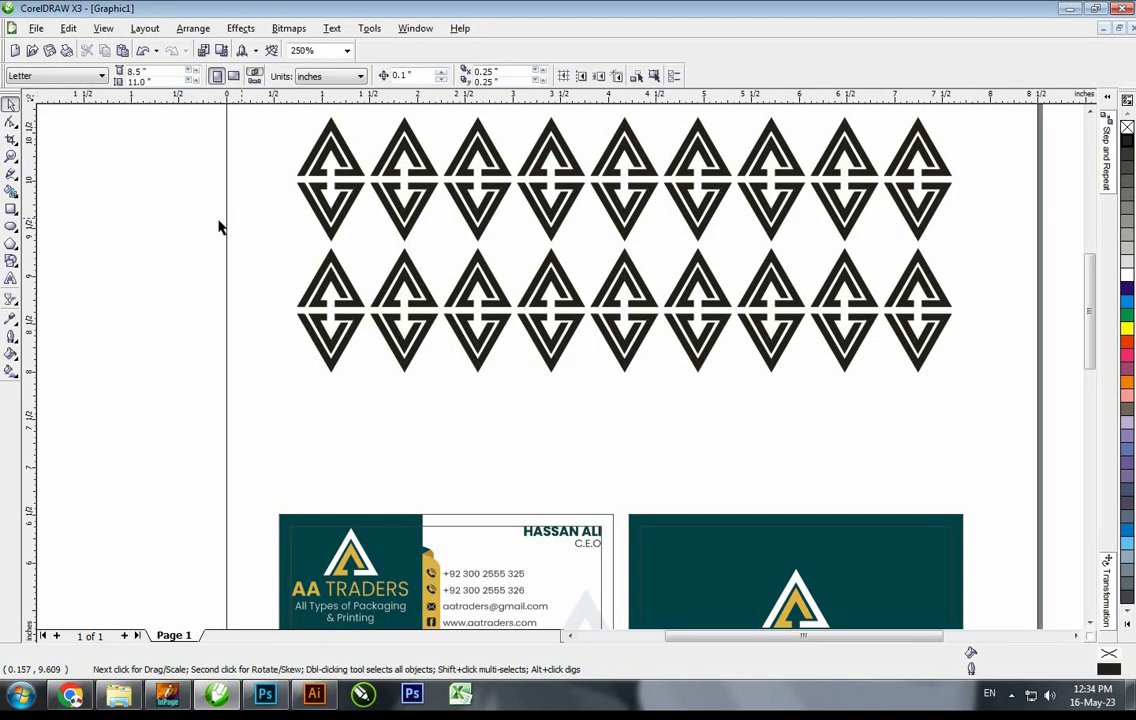
left_click_drag(979, 410, 998, 413)
key("ctrl+g")
left_click_drag(985, 250, 262, 106)
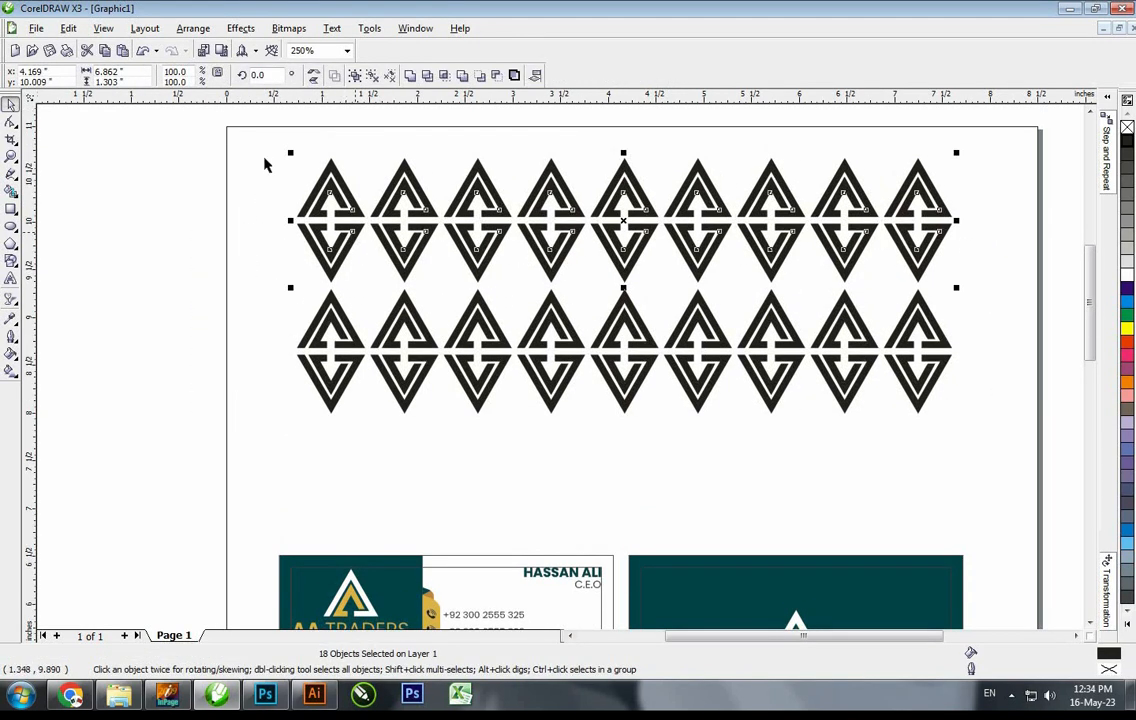
Delete the top-left diamond, regroup the upper 16 diamonds, and centre both groups with C
left_click_drag(379, 300, 380, 302)
key("Delete")
left_click_drag(219, 243, 1011, 438)
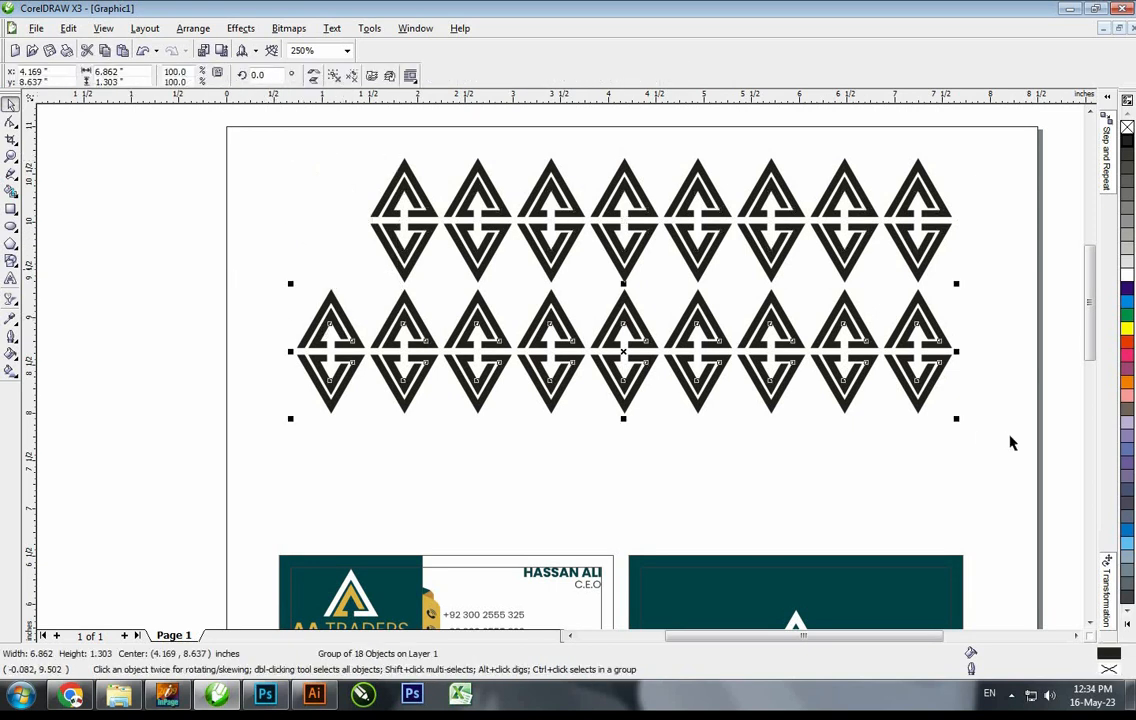
left_click(336, 75)
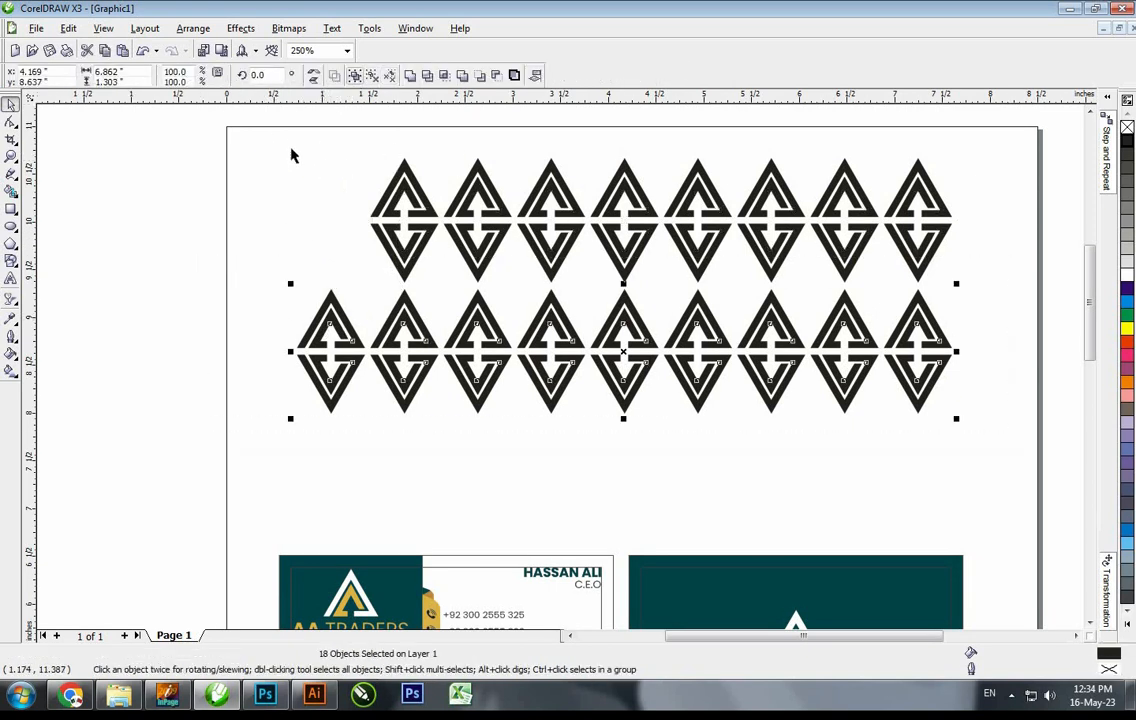
left_click_drag(264, 132, 966, 298)
left_click(354, 75)
left_click(416, 323, "shift")
key("c")
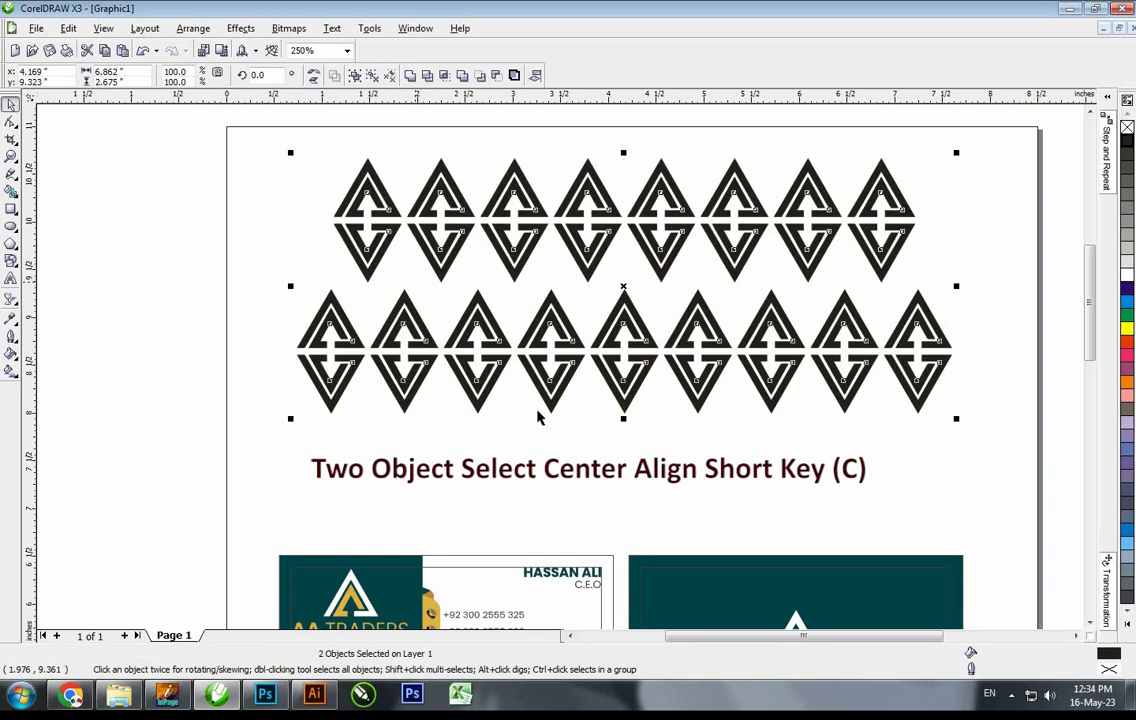
Move the upper diamond group down so it interlocks between the lower diamonds
left_click(538, 425)
key("F2")
left_click_drag(306, 179, 544, 429)
left_click_drag(594, 298, 621, 424)
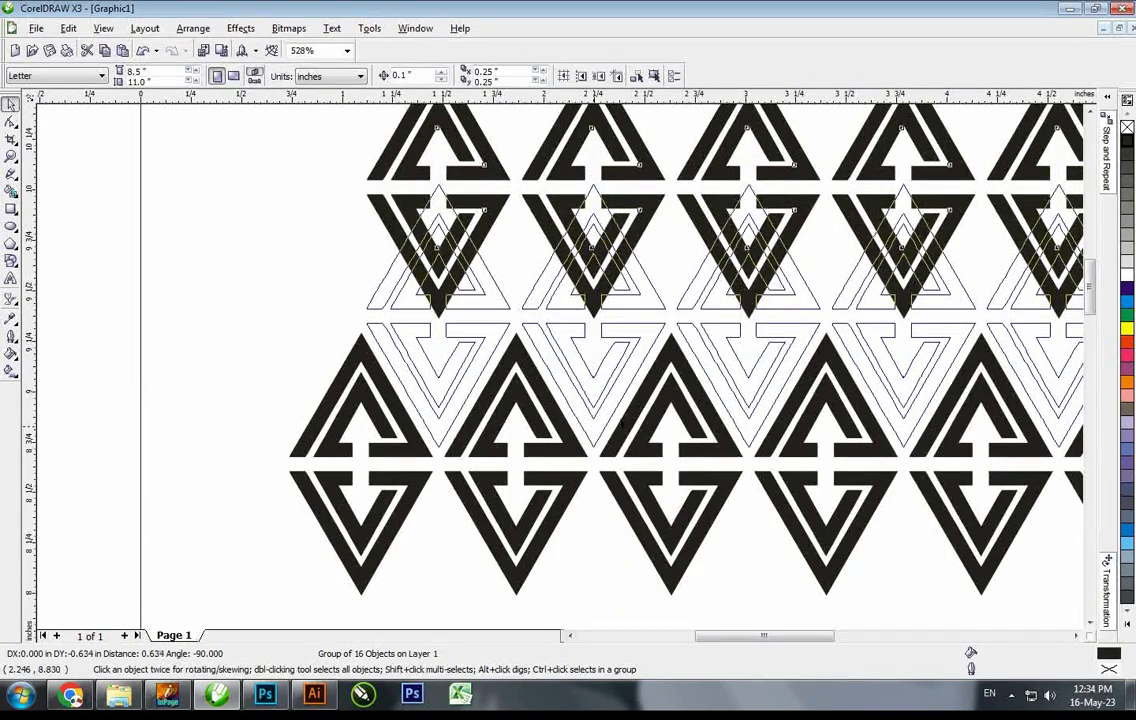
key("F3")
left_click(532, 512, "shift")
Copy the interlocked pattern pair upward and repeat the copy with Ctrl+R
left_click_drag(532, 512, 532, 309)
right_click(532, 309)
key("F3")
key("F2")
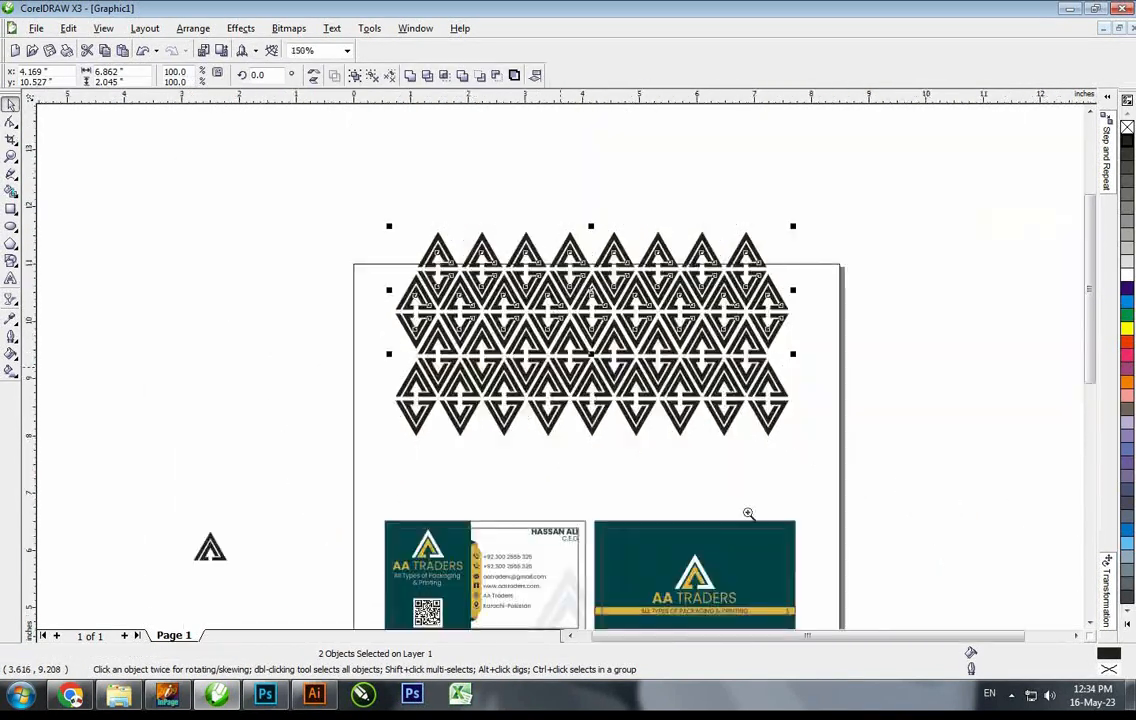
key("F3")
left_click_drag(748, 528, 404, 243)
key("ctrl+r")
Group all six pattern groups into one block and shrink it toward card size
left_click_drag(781, 431, 312, 121)
key("ctrl+g")
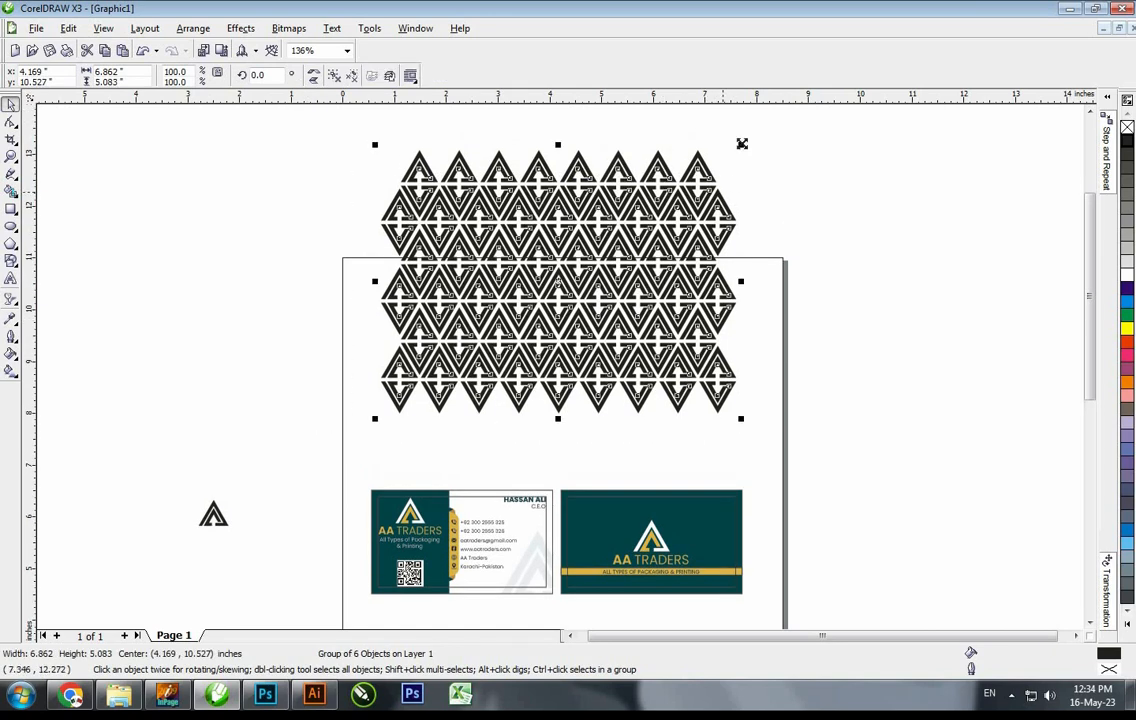
left_click_drag(675, 400, 625, 350)
key("F2")
left_click_drag(573, 394, 717, 566)
Centre the pattern on the back card with C and E, then enlarge it to cover the card
left_click(688, 398, "shift")
key("c")
key("e")
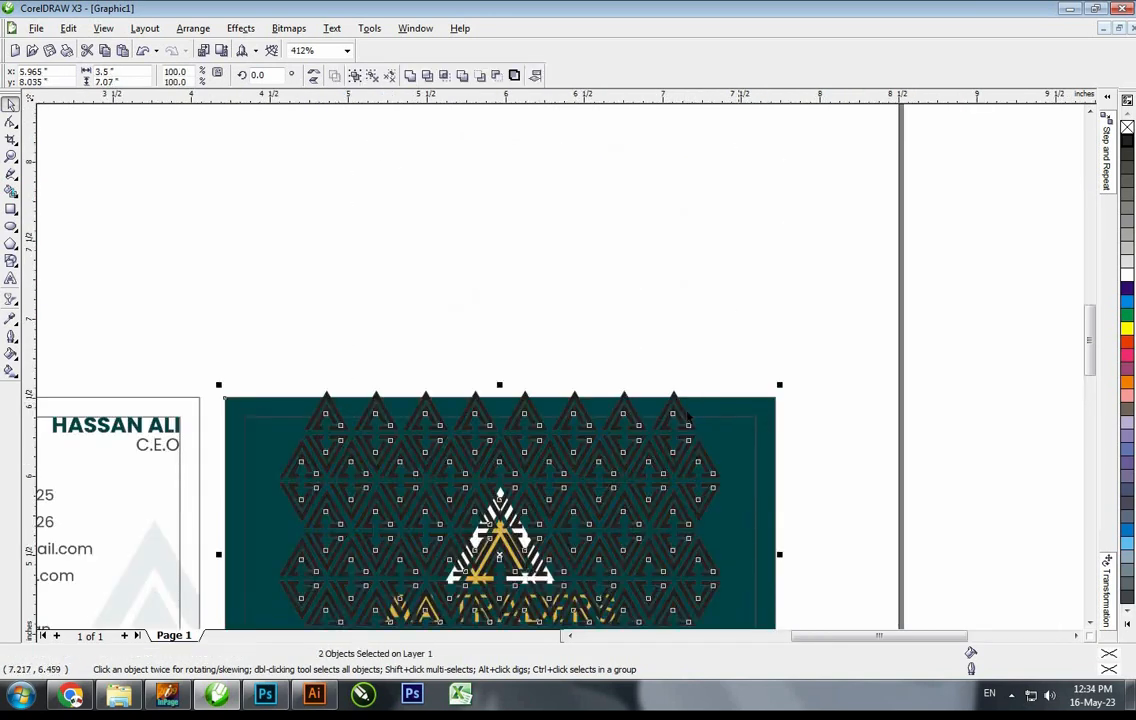
left_click(686, 412)
left_click_drag(788, 322, 614, 555)
key("F2")
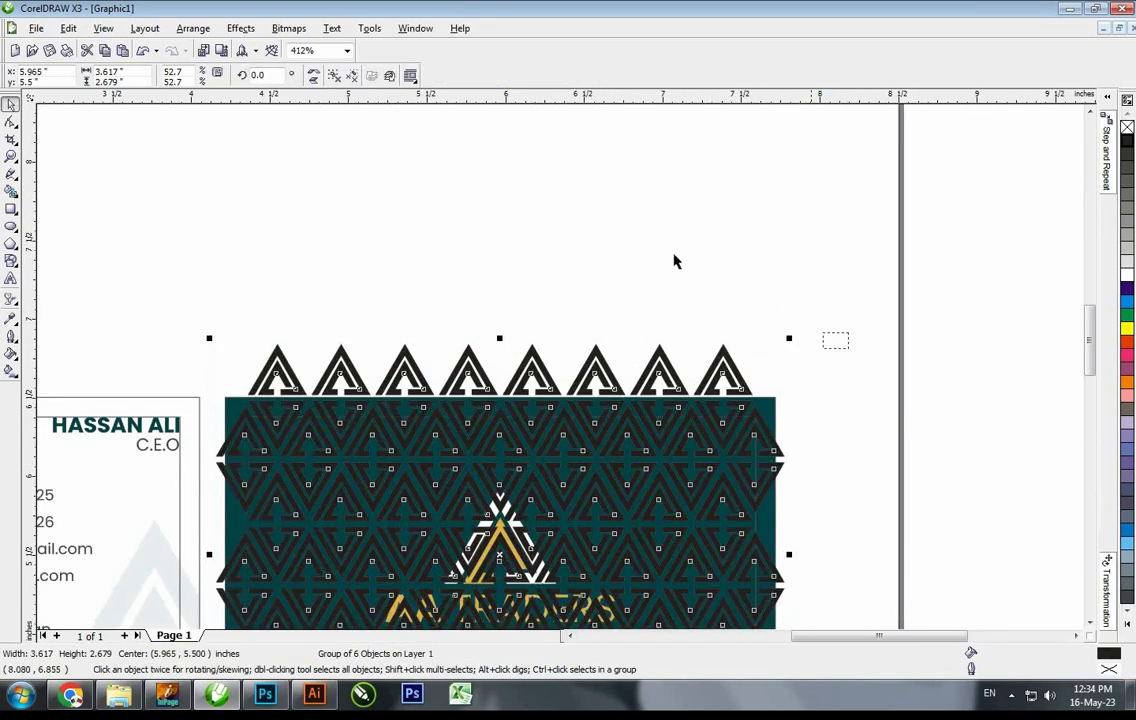
Copy the fill from the teal card onto the pattern and adjust it to darker teal
left_click(103, 29)
mouse_move(68, 29)
left_click(124, 219)
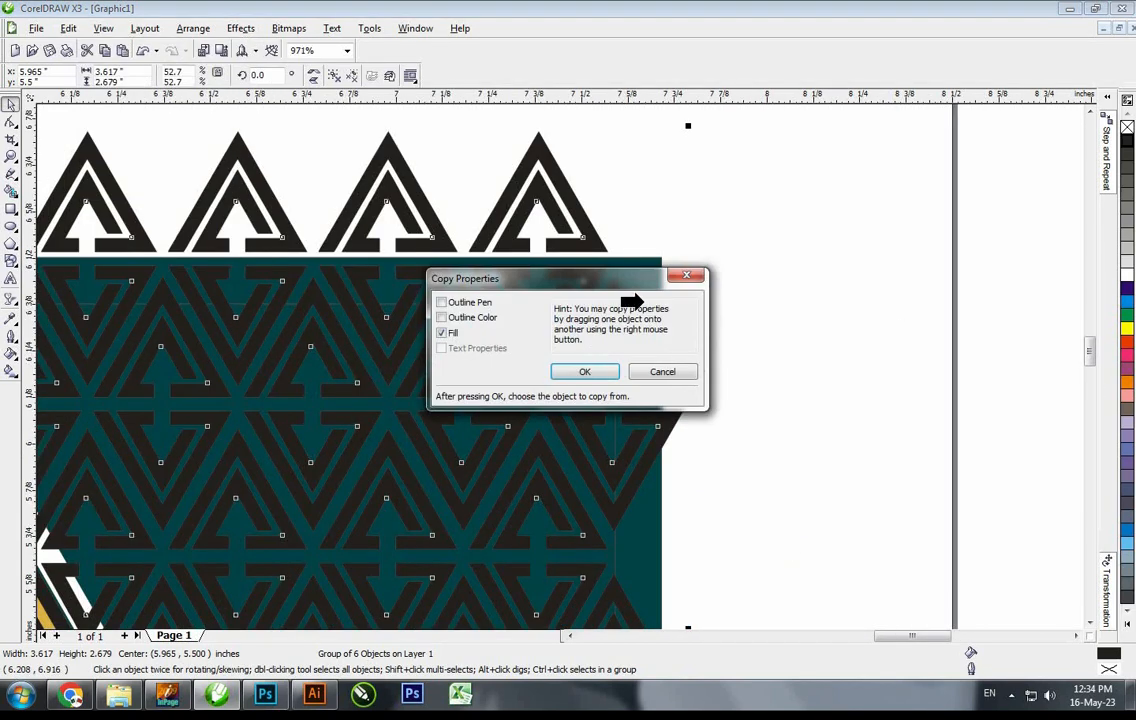
key("Return")
left_click(643, 302)
key("shift+F11")
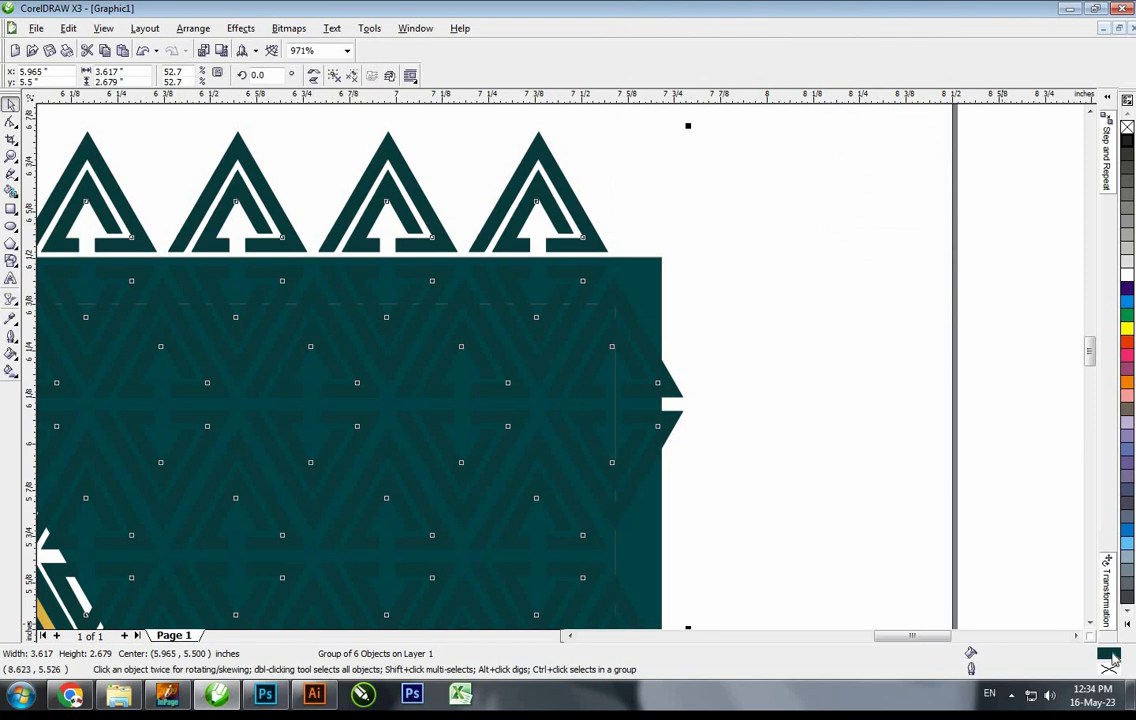
double_click(1108, 660)
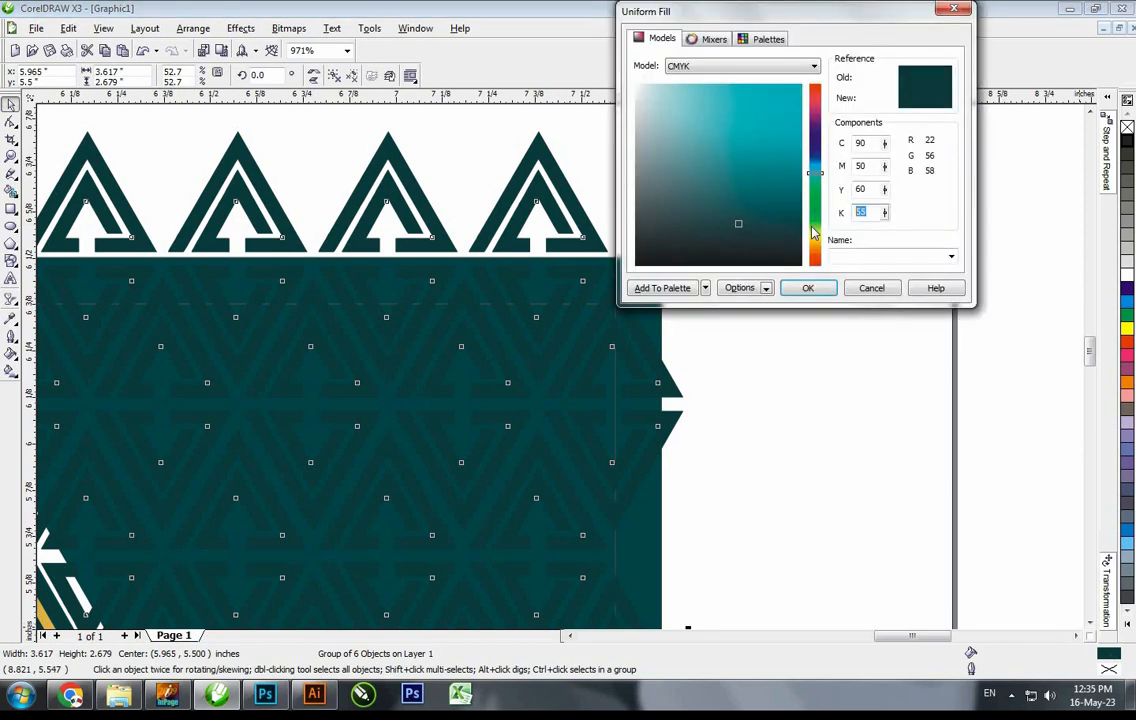
key("Return")
PowerClip the pattern inside the back card and resize it within the card
left_click(240, 28)
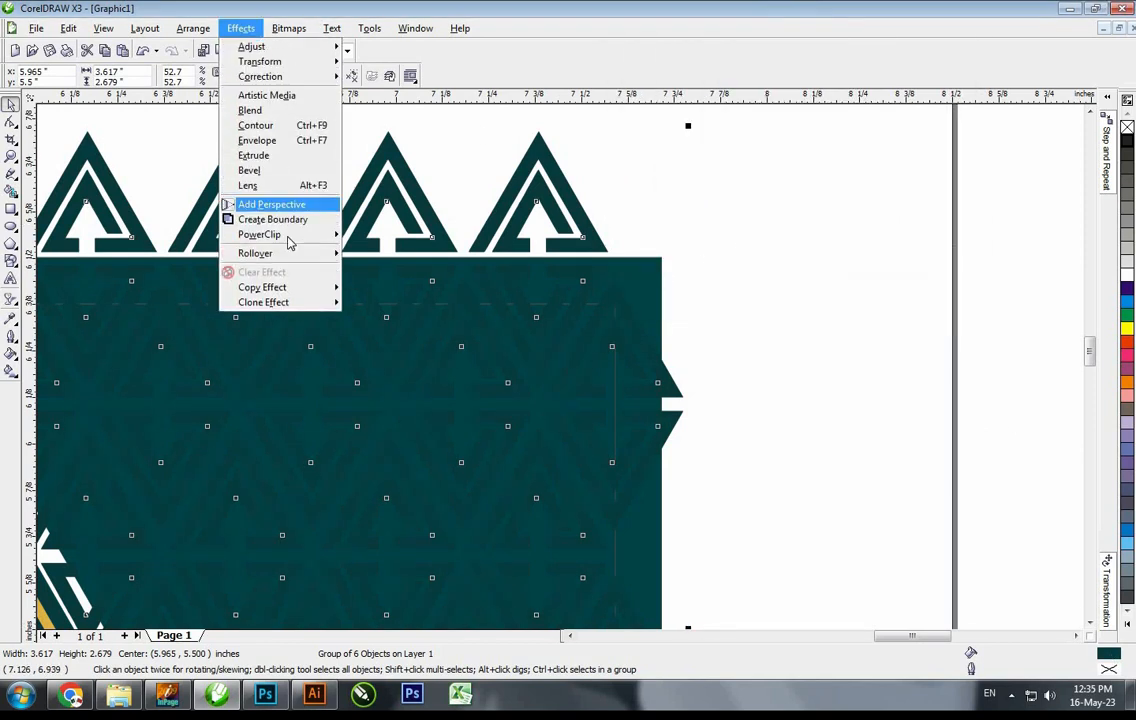
mouse_move(291, 244)
left_click(480, 266)
scroll(597, 323, "down", 2)
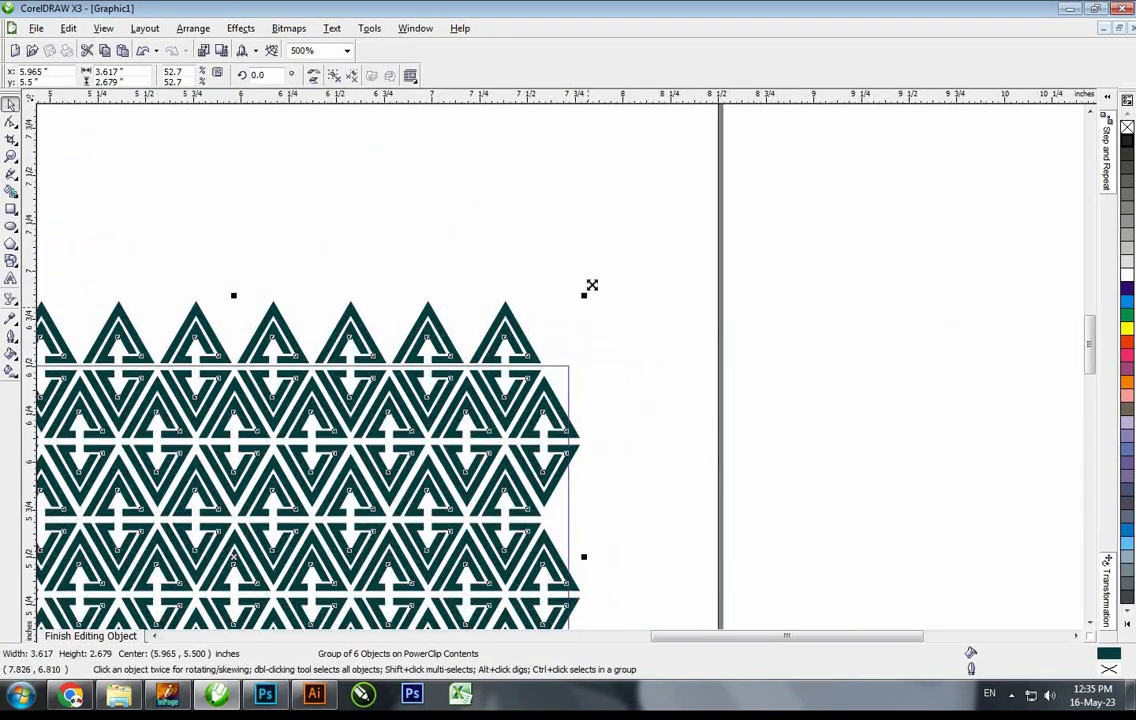
left_click_drag(616, 278, 617, 279)
left_click(620, 287, "ctrl")
key("shift+F2")
key("Escape")
scroll(535, 416, "down", 1)
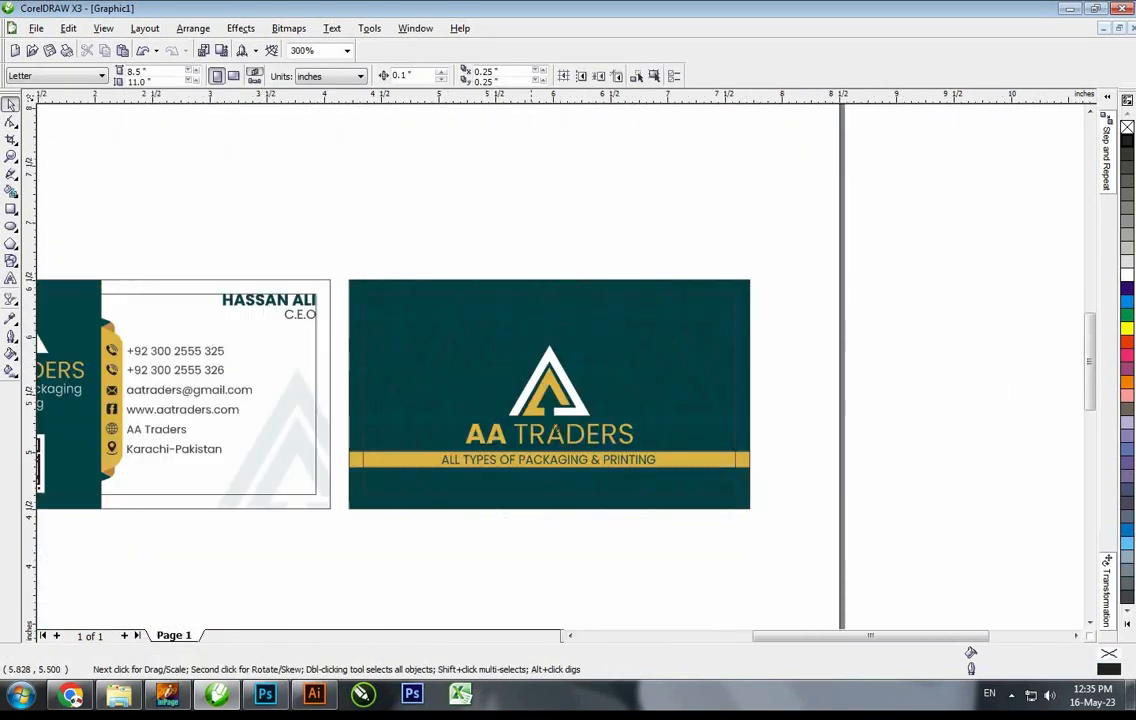
Leave a duplicate of the patterned back card above the originals
key("F2")
left_click_drag(250, 214, 180, 213)
left_click_drag(624, 281, 413, 191)
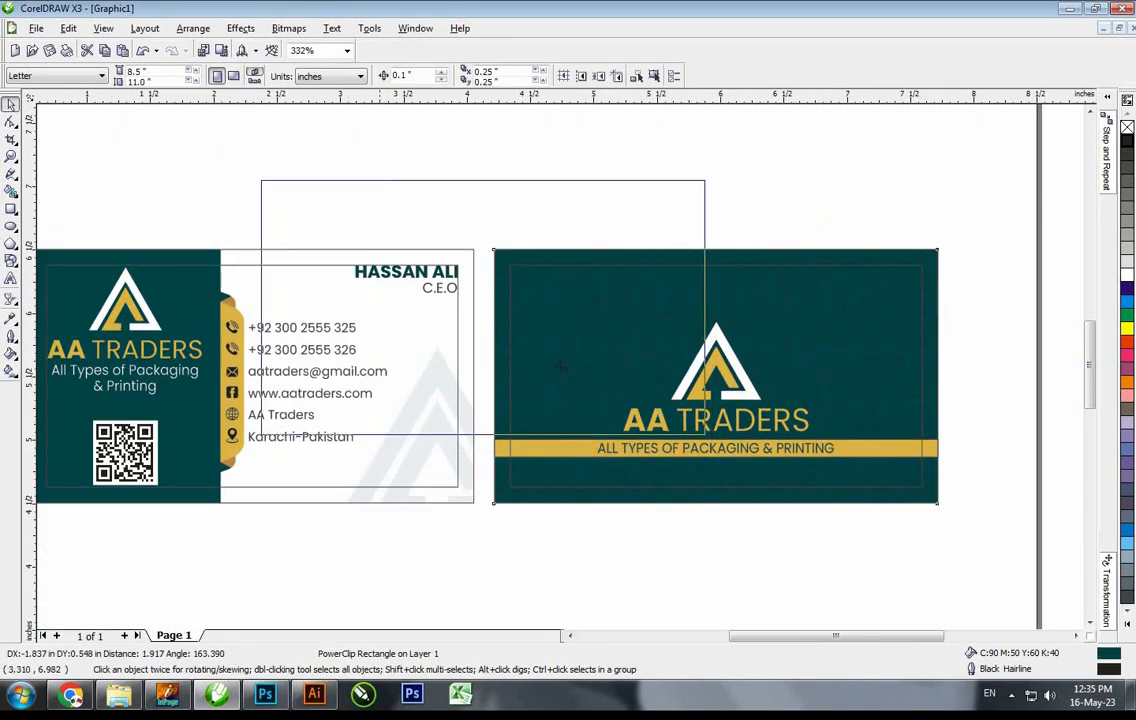
scroll(413, 191, "down", 1)
left_click_drag(565, 371, 522, 287)
key("F2")
left_click_drag(671, 525, 305, 246)
Extract the logo pattern from the duplicate card and nudge it into position
left_click(242, 29)
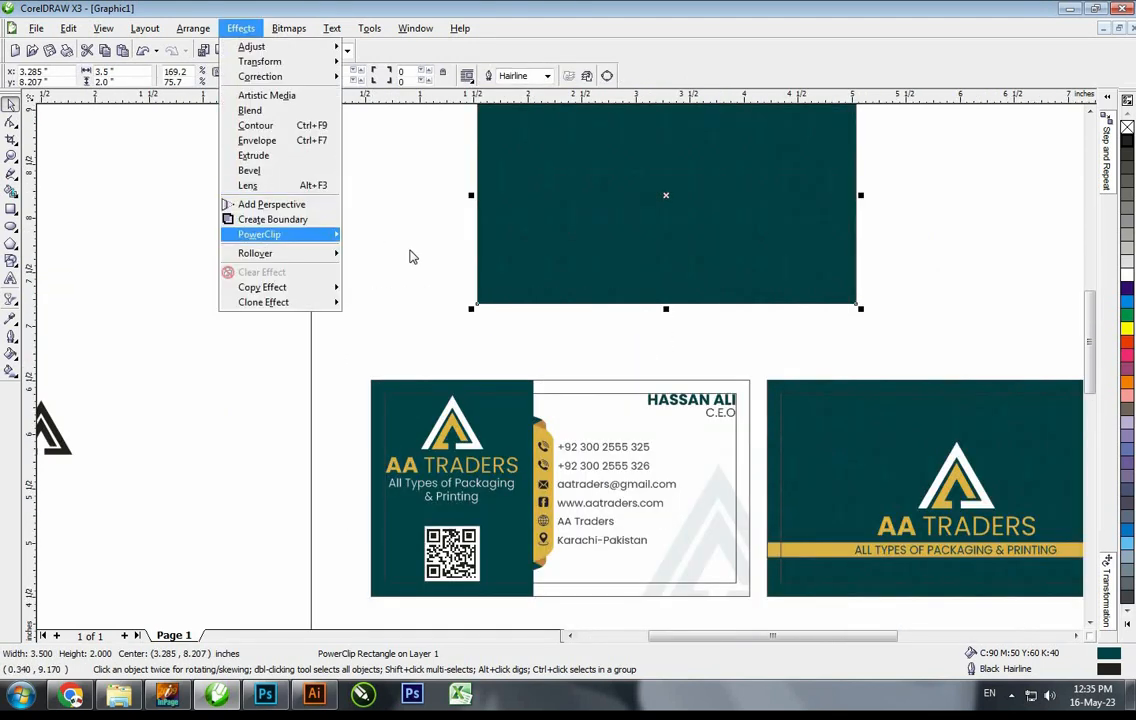
mouse_move(274, 235)
left_click(448, 252)
left_click(432, 357)
left_click(438, 398)
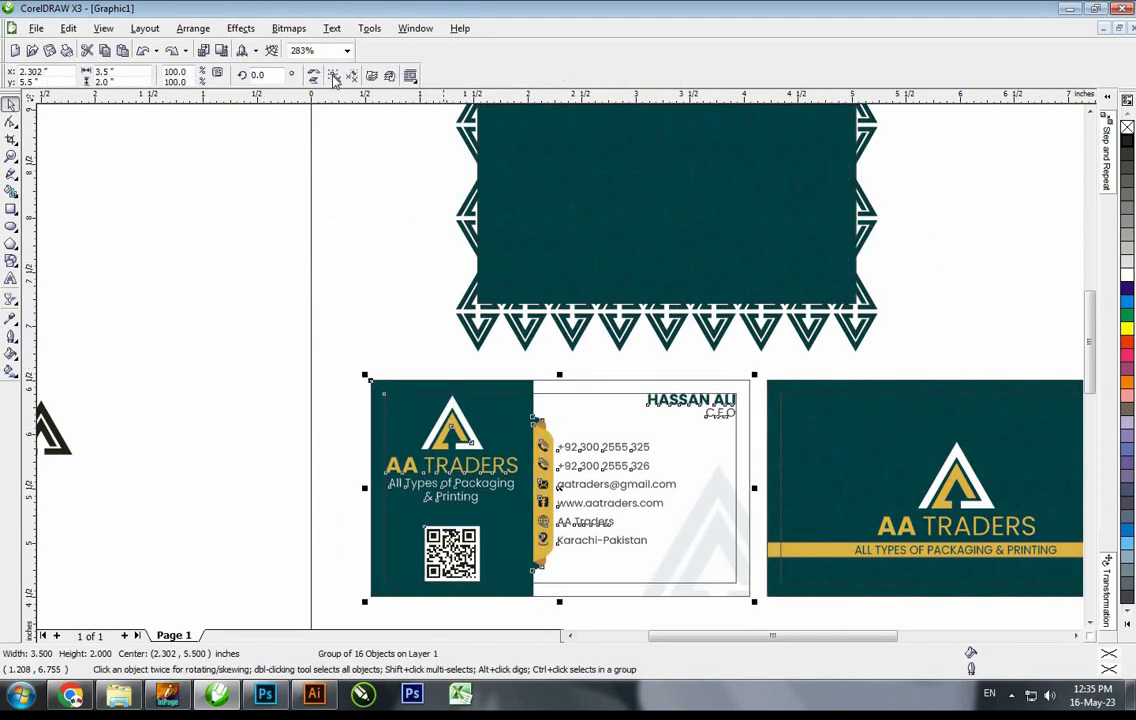
left_click(512, 363)
left_click_drag(511, 389, 469, 378)
key("ctrl+z")
left_click_drag(560, 279, 576, 271)
PowerClip the pattern into the front card's teal panel and delete the leftover rectangle
left_click(241, 29)
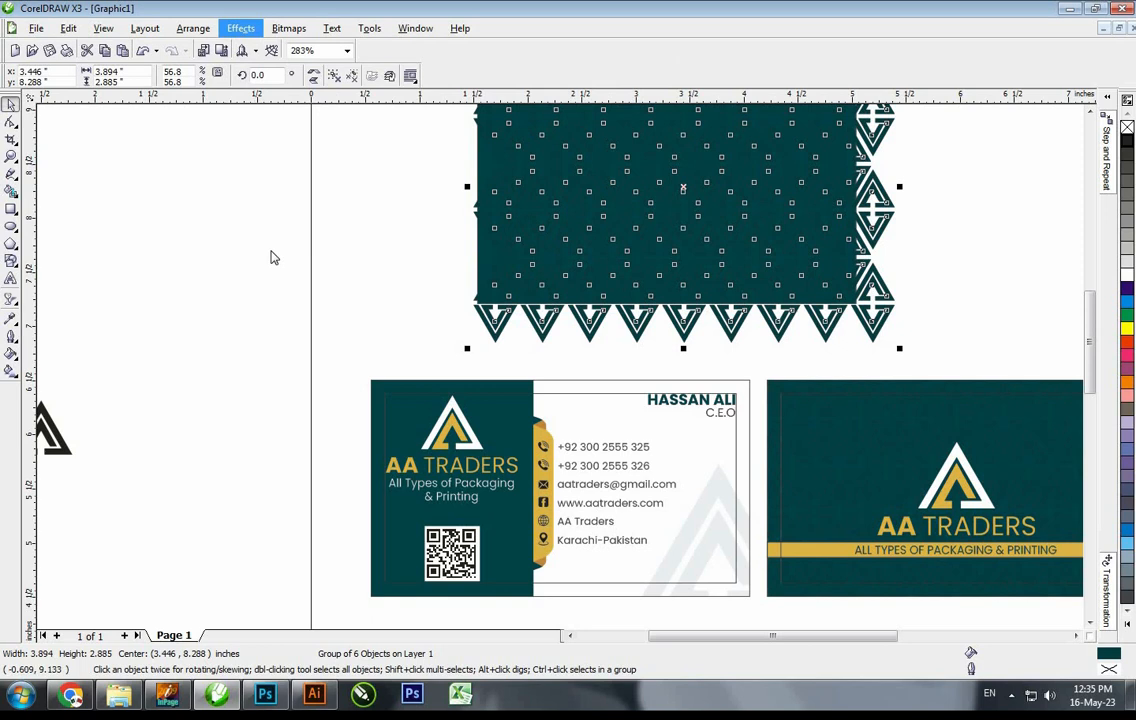
left_click(403, 236)
left_click(448, 392)
left_click(684, 357)
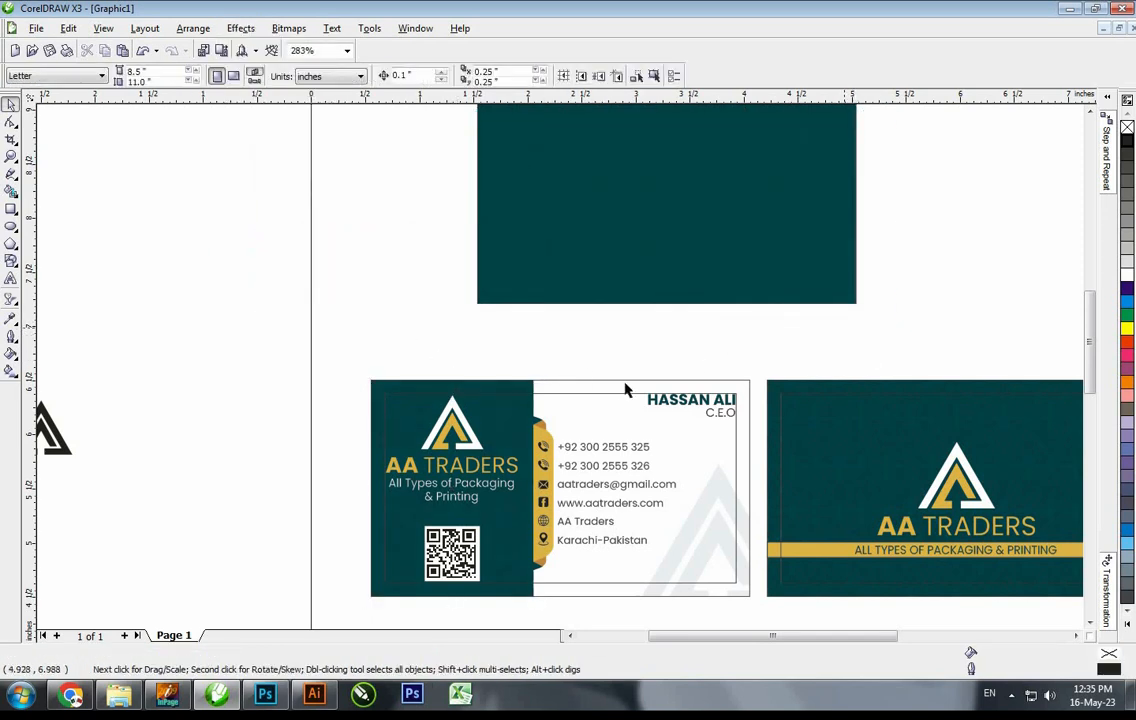
key("F3")
left_click_drag(639, 378, 295, 190)
key("Delete")
Group the front card's parts and the back card's parts separately
left_click_drag(243, 322, 535, 568)
key("ctrl+g")
left_click_drag(778, 331, 508, 540)
key("ctrl+g")
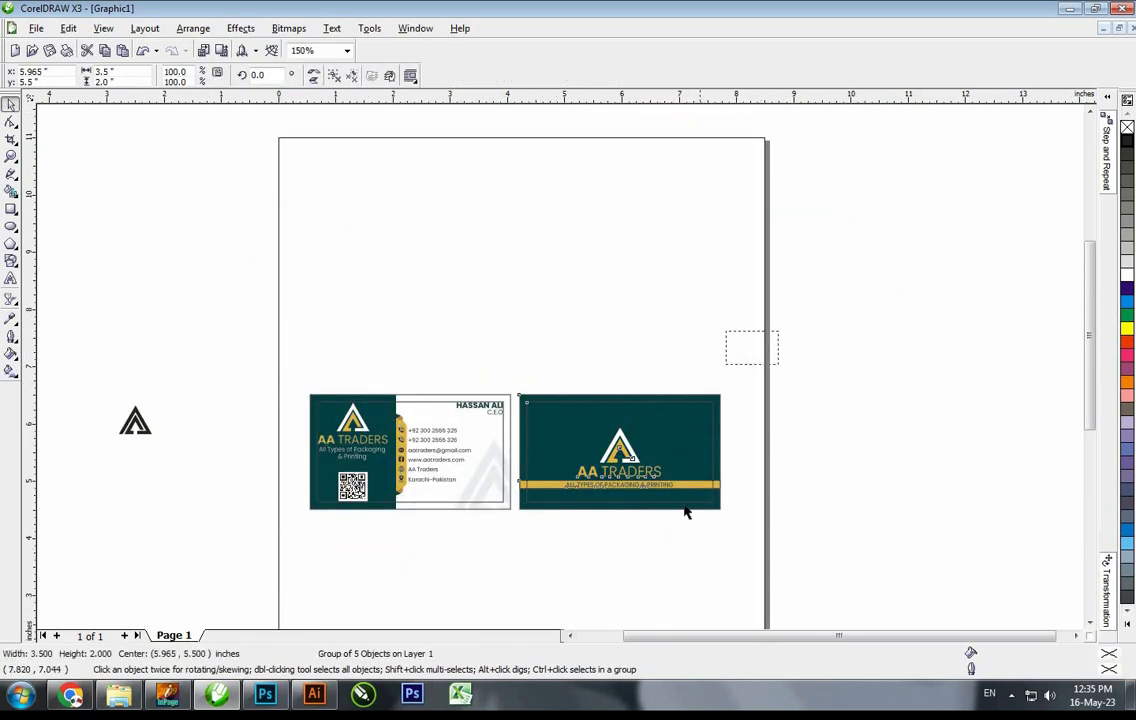
left_click_drag(752, 586, 238, 334)
key("shift+F2")
key("Escape")
Remove the outline from both cards' inner border rectangles
left_click(531, 250, "ctrl")
right_click(1127, 127)
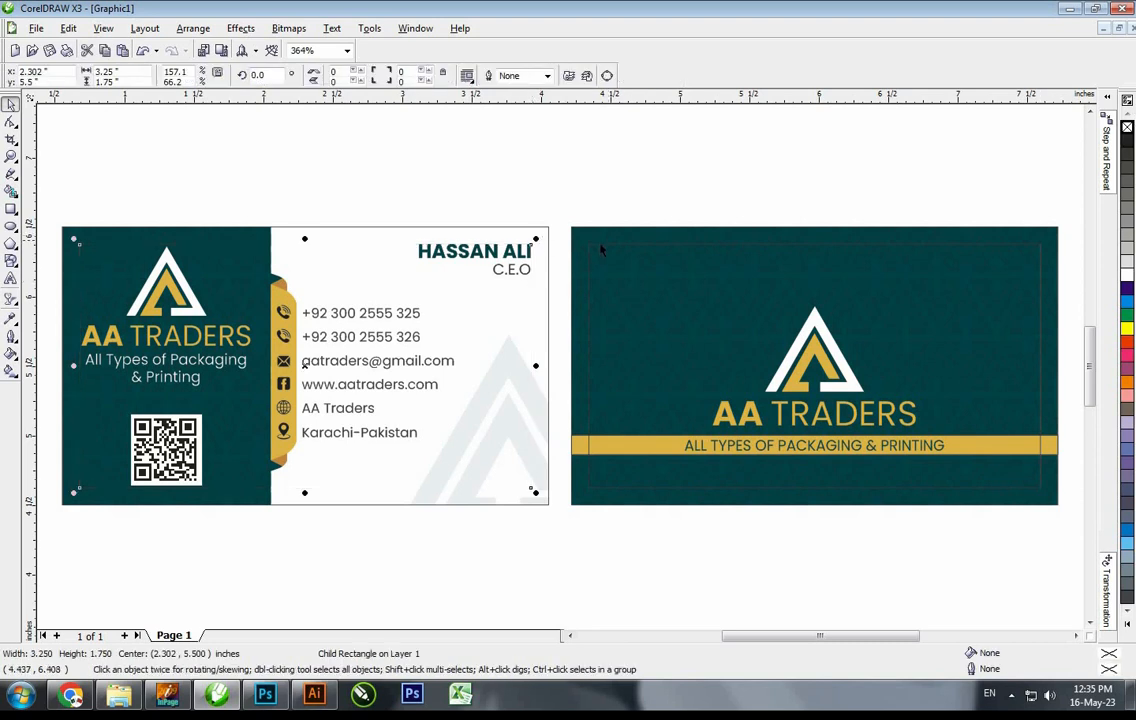
left_click(600, 245, "ctrl")
right_click(1127, 127)
key("Escape")
key("F3")
left_click_drag(317, 250, 878, 556)
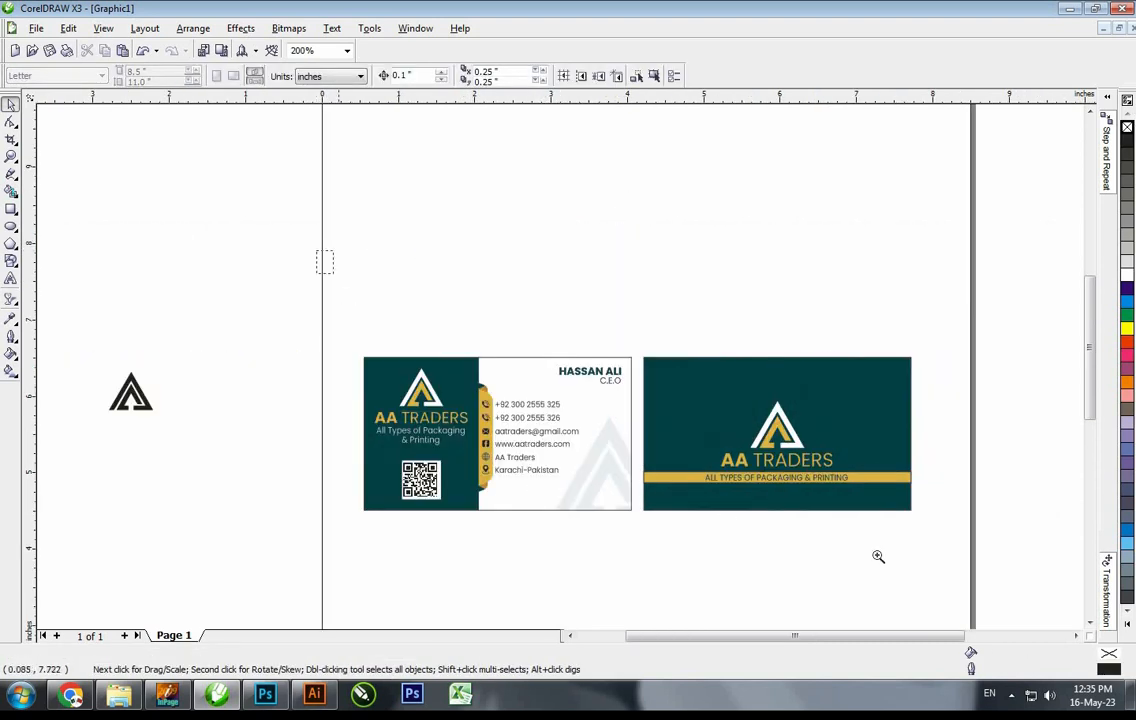